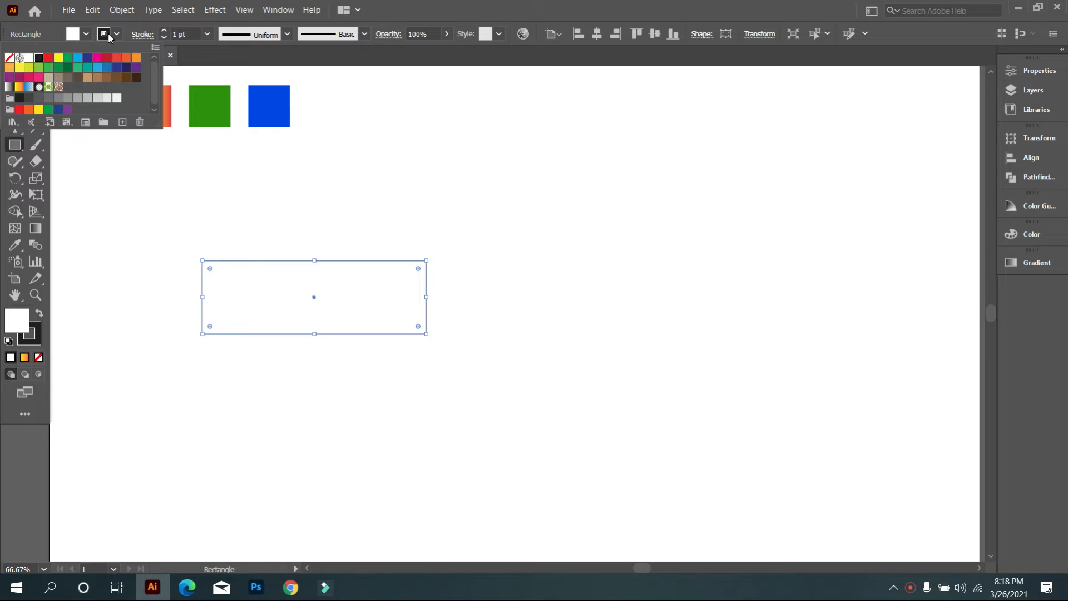
Remove the rectangle's fill and set its stroke weight to 50 pt
{"action": "left_click", "coordinate": [183, 307]}
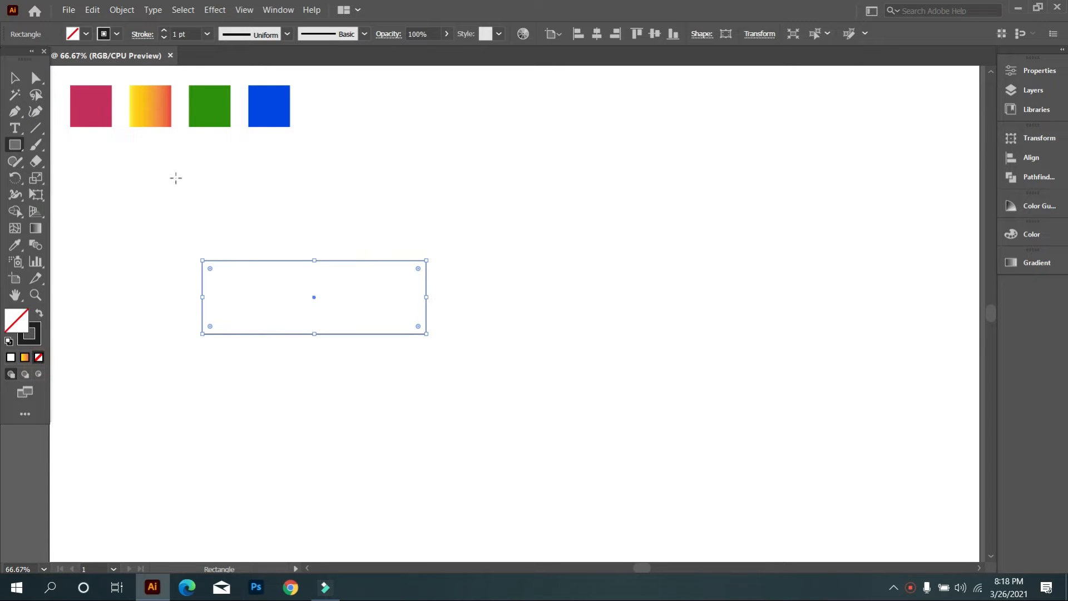
{"action": "left_click", "coordinate": [193, 33]}
{"action": "key", "text": "shift+Up"}
{"action": "key", "text": "shift+Up"}
{"action": "key", "text": "shift+Up"}
{"action": "key", "text": "shift+Up"}
{"action": "key", "text": "shift+Up"}
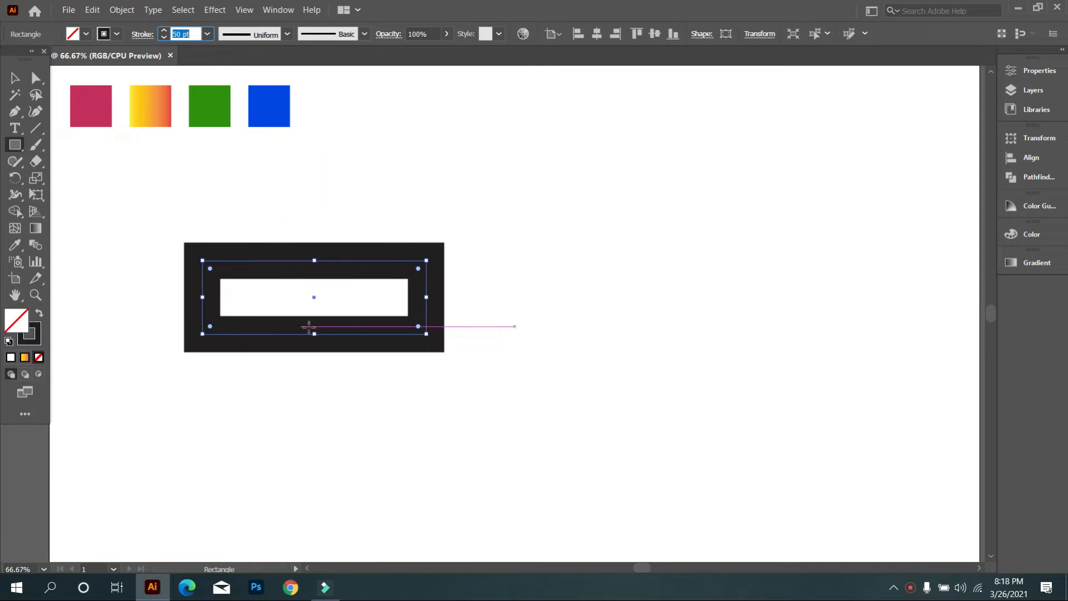
Reduce the rectangle's height by raising its lower edge, and move it slightly to the right and down on the artboard
{"action": "left_click_drag", "start_coordinate": [315, 335], "coordinate": [319, 314]}
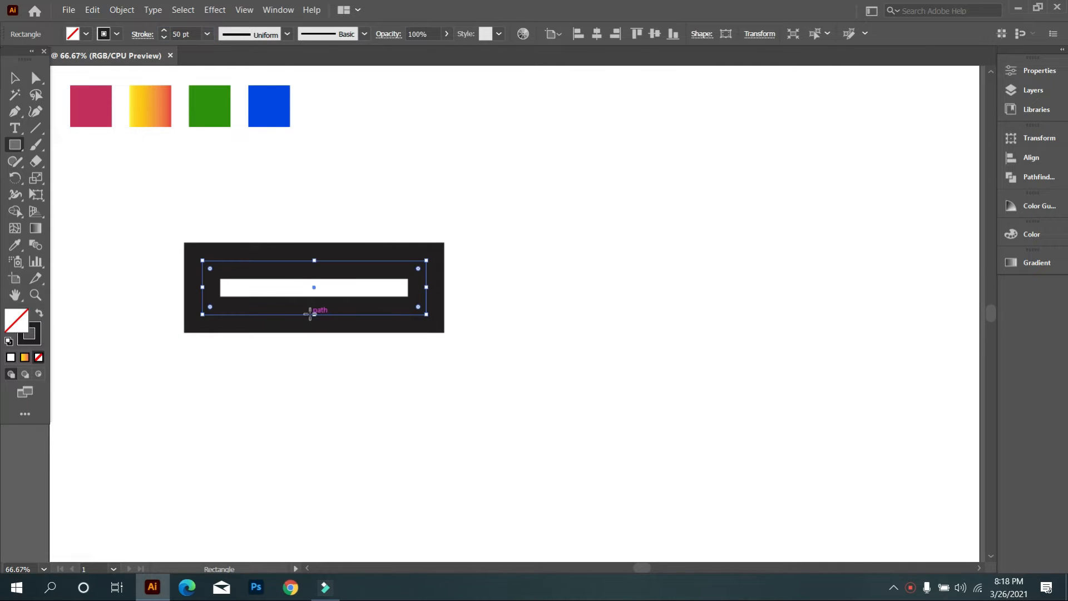
{"action": "left_click", "coordinate": [15, 77]}
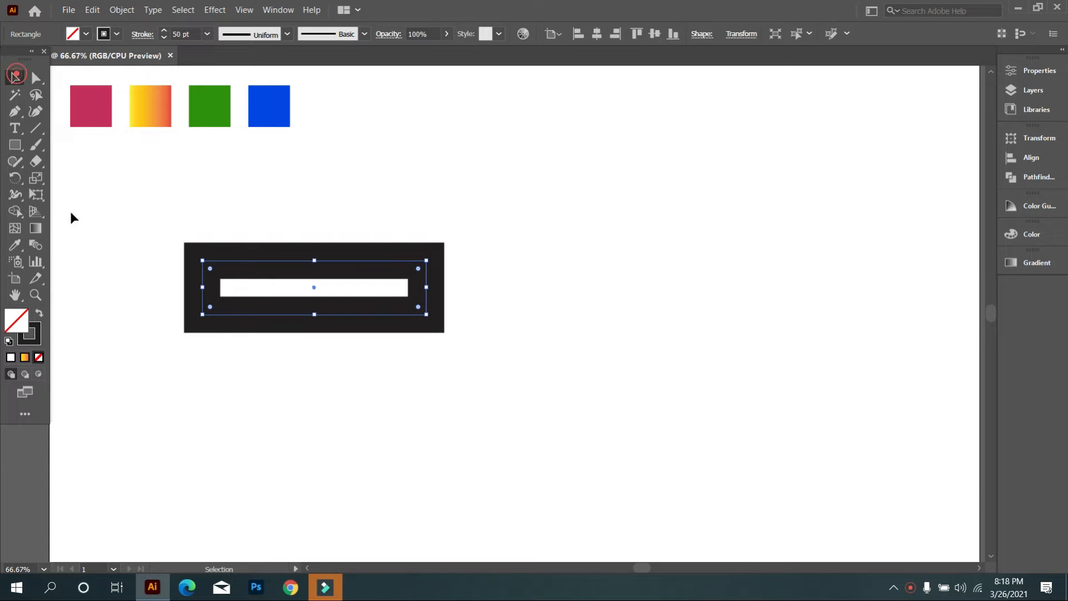
{"action": "left_click", "coordinate": [92, 254]}
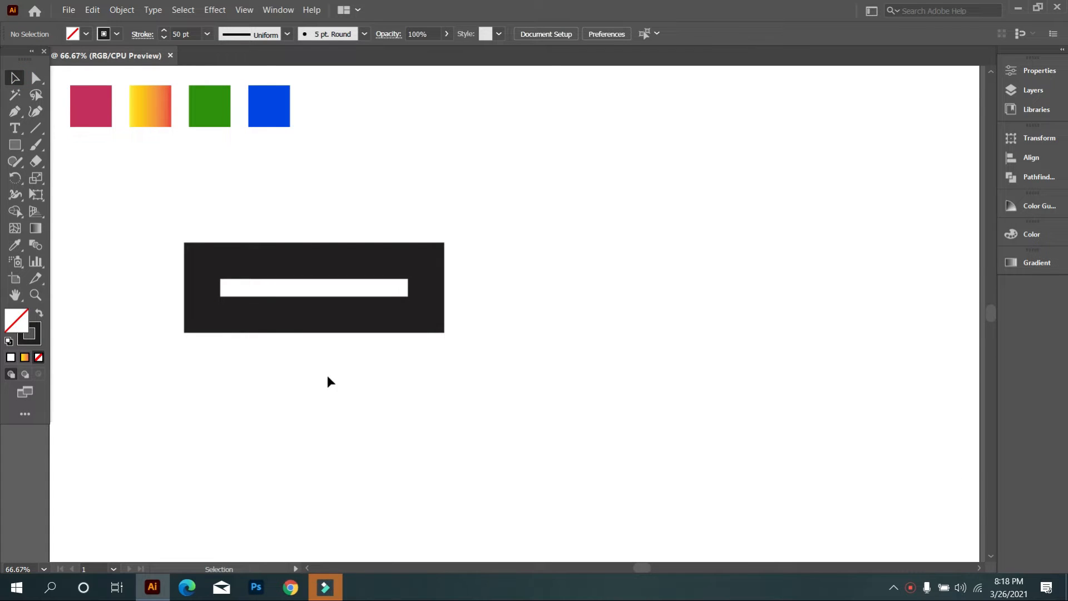
{"action": "left_click_drag", "start_coordinate": [323, 384], "coordinate": [456, 410]}
{"action": "mouse_move", "coordinate": [552, 438]}
{"action": "left_mouse_down"}
{"action": "mouse_move", "coordinate": [417, 408]}
{"action": "mouse_move", "coordinate": [366, 284]}
{"action": "mouse_move", "coordinate": [433, 342]}
{"action": "left_mouse_up"}
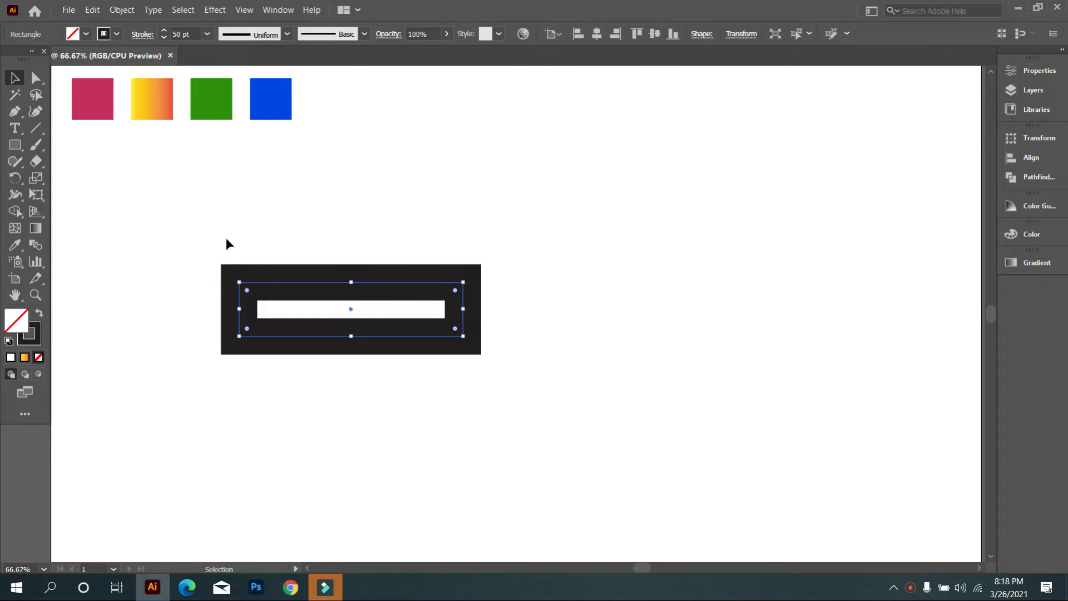
Fully round the two left corners of the rectangle, keeping the right corners square
{"action": "left_click", "coordinate": [250, 291]}
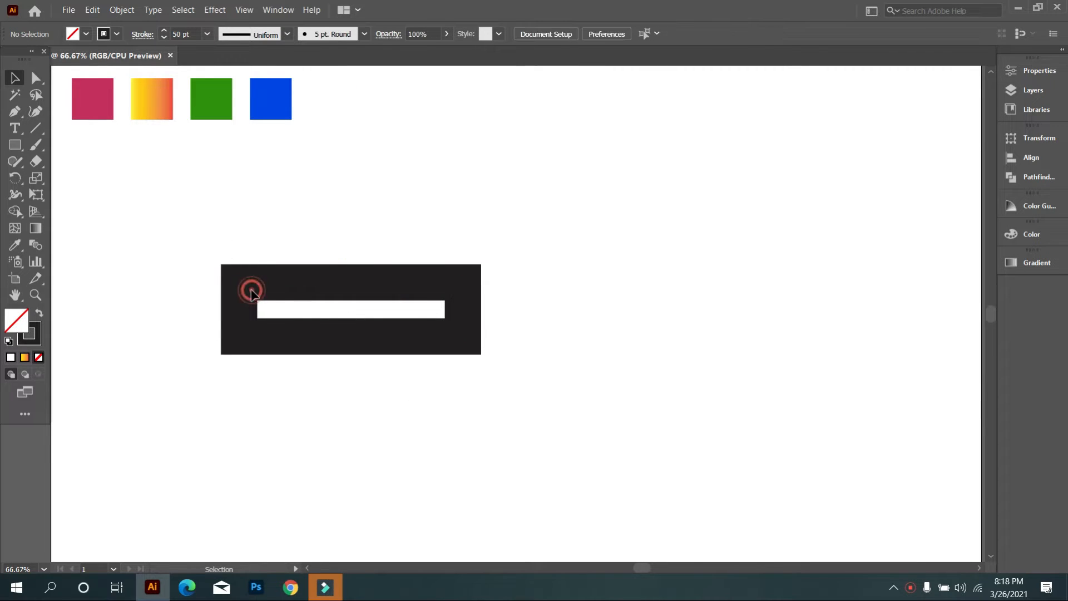
{"action": "left_click_drag", "start_coordinate": [232, 241], "coordinate": [295, 300]}
{"action": "left_click", "coordinate": [247, 292]}
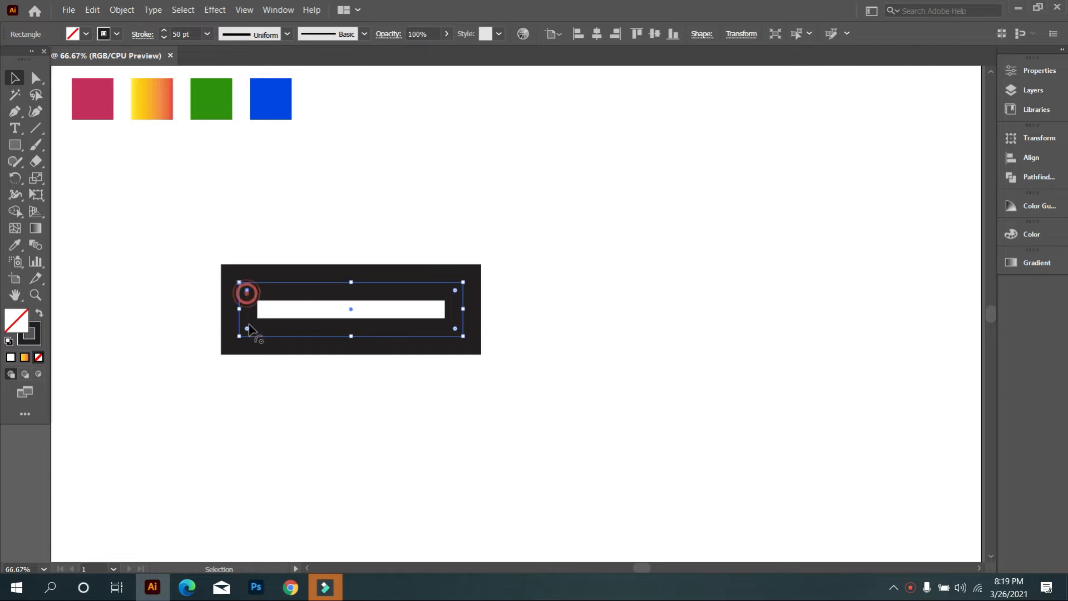
{"action": "left_click_drag", "start_coordinate": [246, 330], "coordinate": [382, 326]}
{"action": "left_click", "coordinate": [317, 386]}
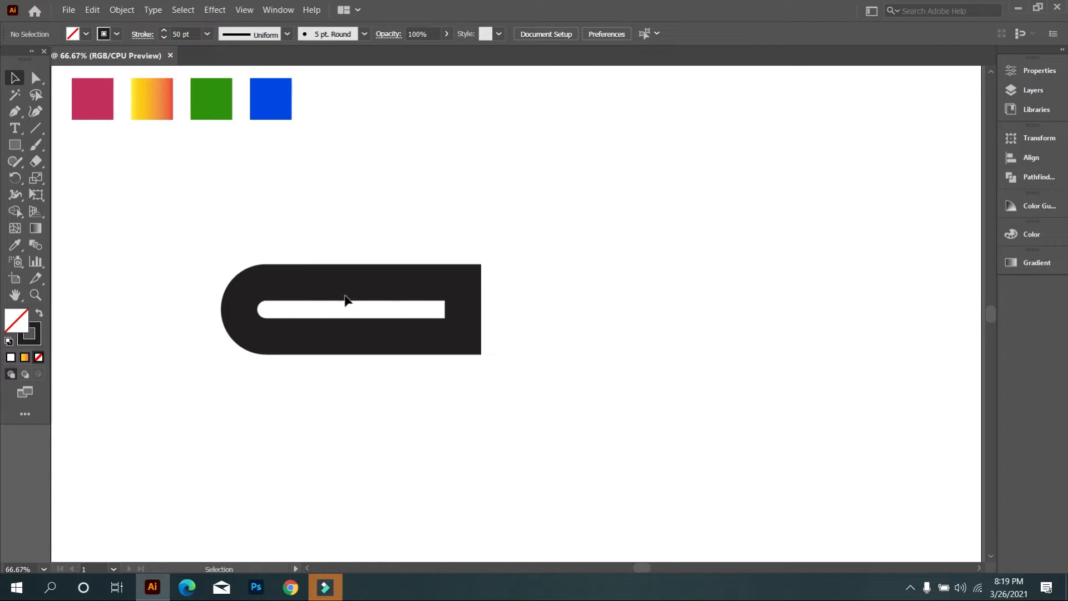
Outline the stroke of the rounded rectangle to turn it into a filled shape
{"action": "left_click_drag", "start_coordinate": [345, 301], "coordinate": [256, 242]}
{"action": "left_click", "coordinate": [120, 11]}
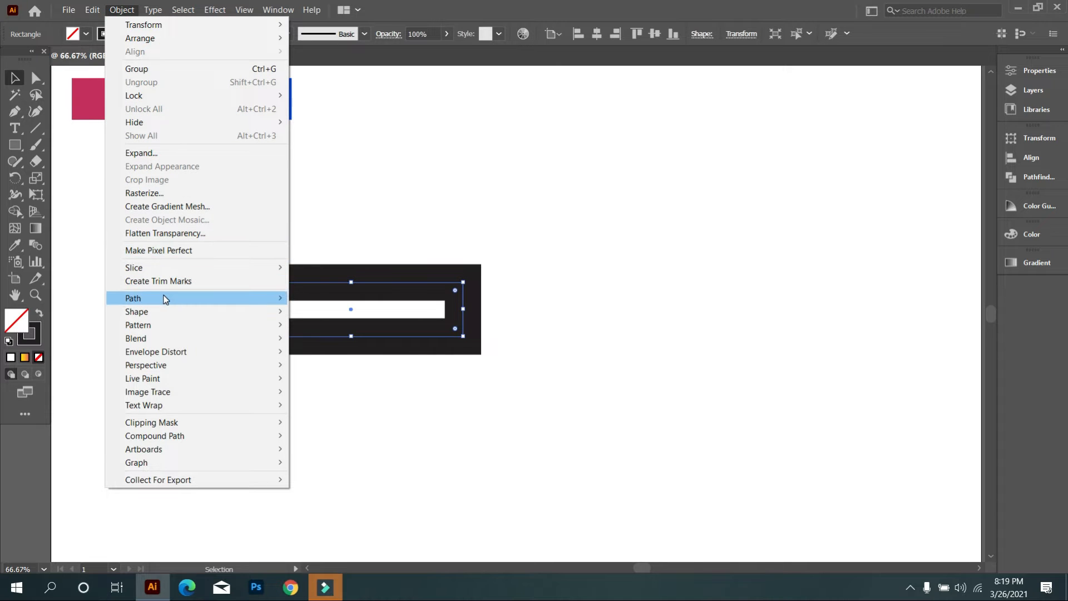
{"action": "mouse_move", "coordinate": [131, 298]}
{"action": "left_click", "coordinate": [359, 326]}
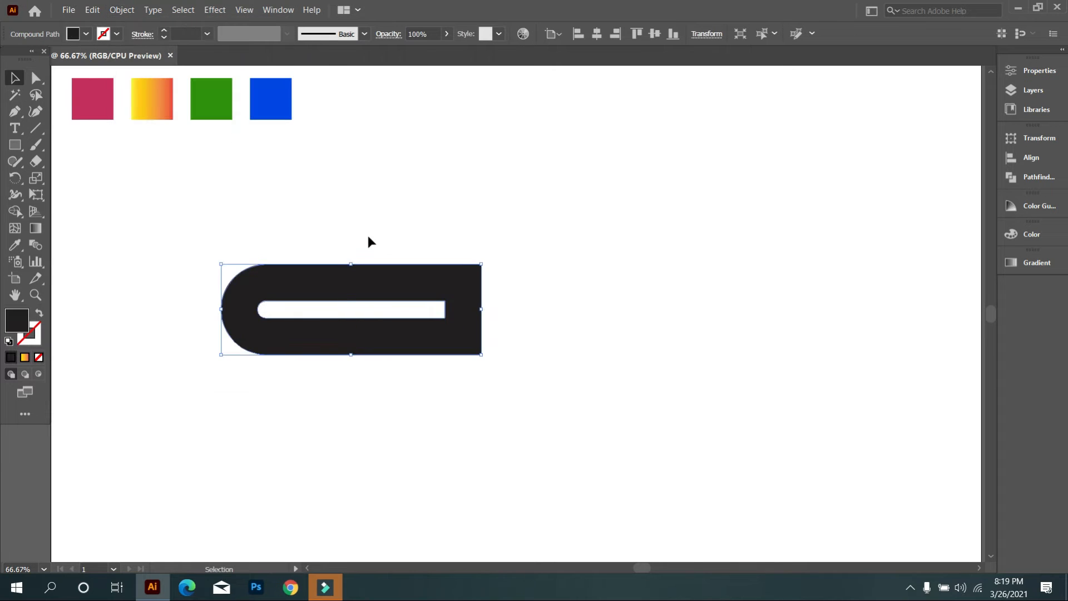
Draw a vertical line through the middle of the shape, extending past both edges, and nudge it toward the square end
{"action": "left_click", "coordinate": [35, 128]}
{"action": "left_click_drag", "start_coordinate": [371, 176], "coordinate": [425, 442]}
{"action": "key", "text": "Right"}
{"action": "key", "text": "Right"}
{"action": "key", "text": "Right"}
{"action": "key", "text": "Right"}
{"action": "key", "text": "Right"}
{"action": "key", "text": "Right"}
{"action": "key", "text": "Right"}
{"action": "key", "text": "Right"}
{"action": "key", "text": "Right"}
{"action": "key", "text": "Right"}
{"action": "key", "text": "Right"}
{"action": "key", "text": "Right"}
{"action": "key", "text": "Right"}
{"action": "key", "text": "Right"}
{"action": "key", "text": "Right"}
{"action": "key", "text": "Right"}
{"action": "key", "text": "Right"}
{"action": "key", "text": "Right"}
{"action": "key", "text": "Right"}
{"action": "key", "text": "Right"}
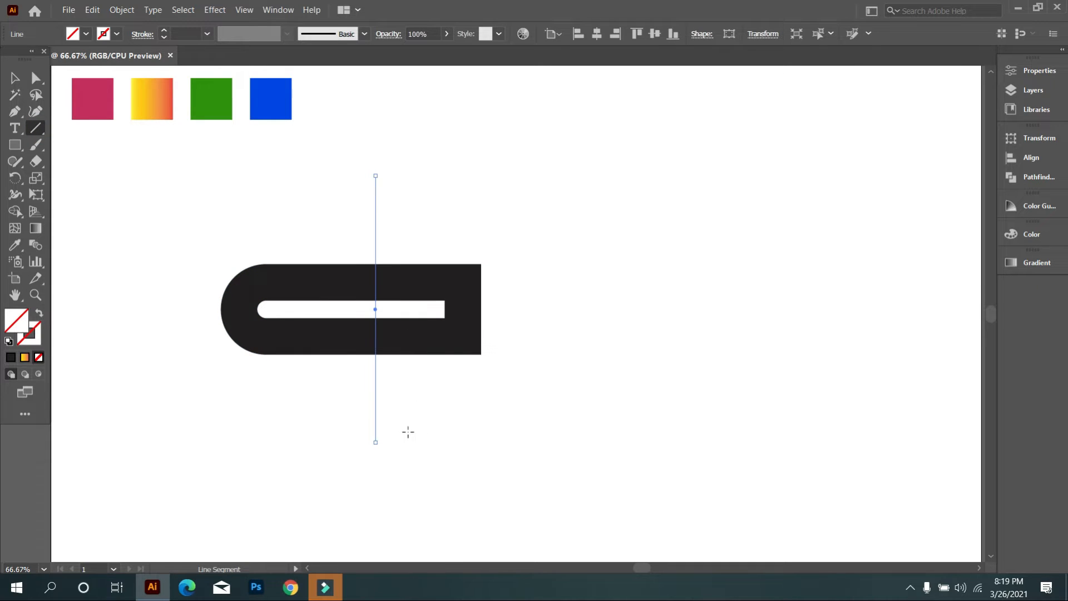
{"action": "key", "text": "Right"}
{"action": "key", "text": "Right"}
{"action": "key", "text": "Right"}
{"action": "key", "text": "Right"}
{"action": "key", "text": "Right"}
{"action": "key", "text": "Right"}
{"action": "key", "text": "Right"}
{"action": "key", "text": "Right"}
{"action": "key", "text": "Right"}
{"action": "key", "text": "Right"}
Cut away the part of the shape to the right of the vertical line with the Shape Builder
{"action": "left_click", "coordinate": [9, 80]}
{"action": "left_click_drag", "start_coordinate": [191, 195], "coordinate": [480, 383]}
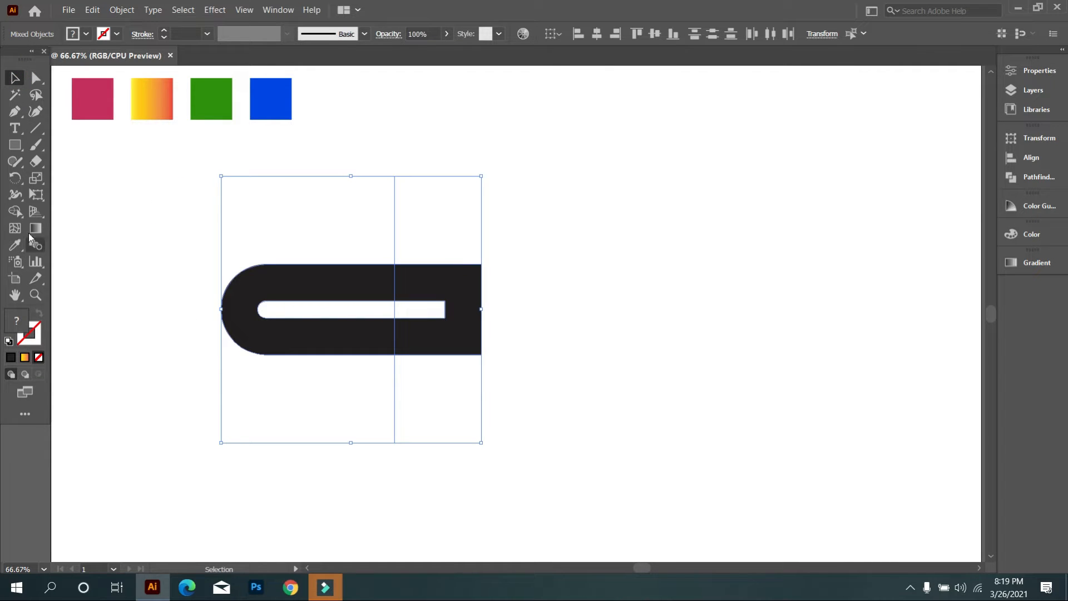
{"action": "left_click", "coordinate": [15, 212]}
{"action": "left_click", "coordinate": [434, 286], "text": "alt"}
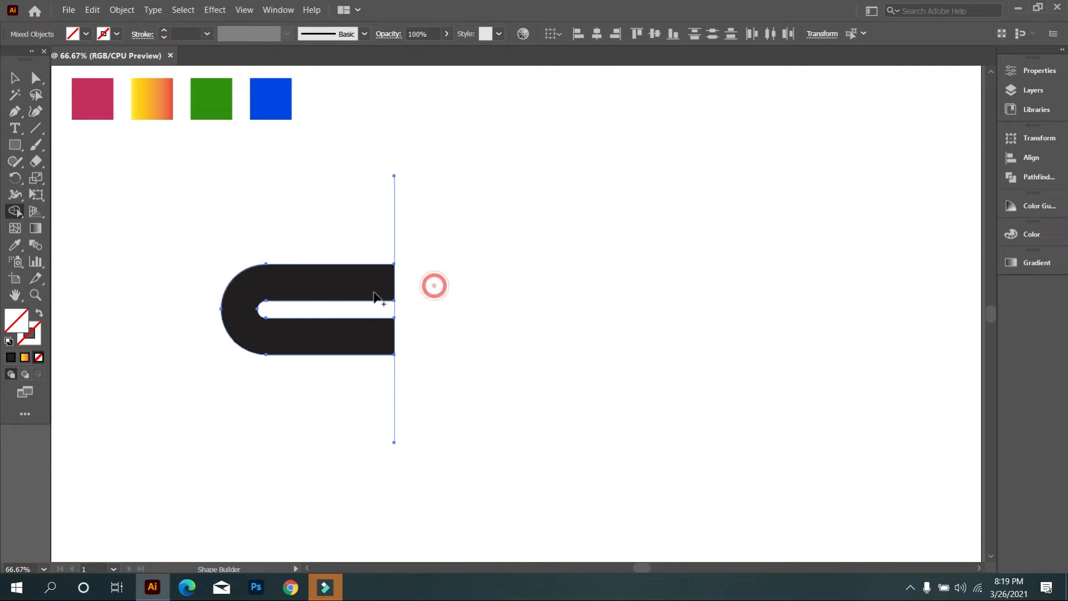
Delete the vertical cutting line, keeping only the open C shape
{"action": "left_click", "coordinate": [15, 78]}
{"action": "left_click_drag", "start_coordinate": [365, 175], "coordinate": [472, 233]}
{"action": "key", "text": "Delete"}
{"action": "left_click", "coordinate": [327, 322]}
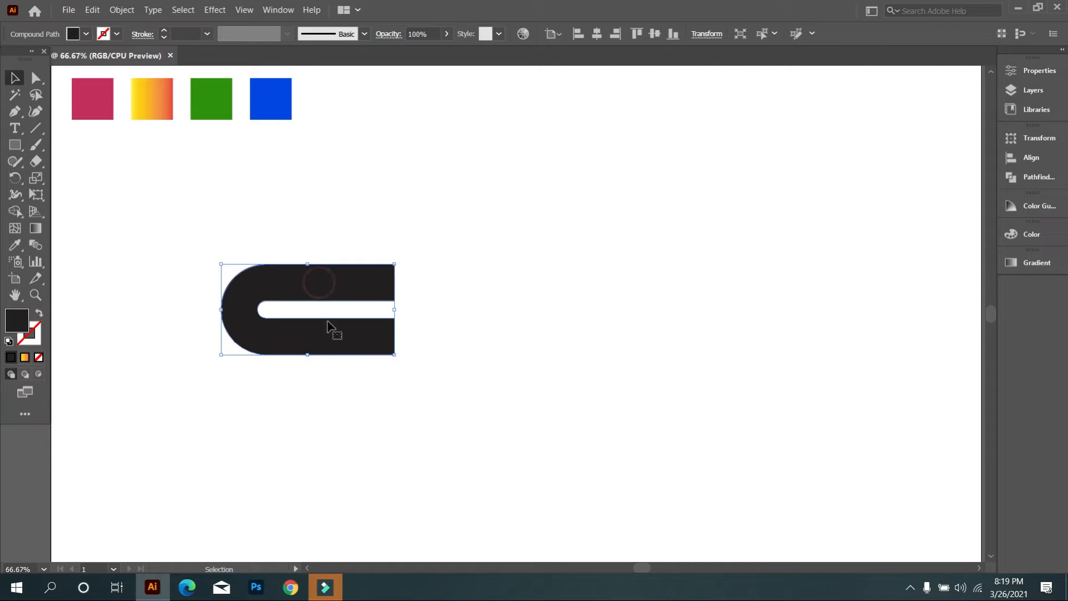
{"action": "left_click", "coordinate": [335, 428]}
Draw a rectangle spanning the C shape's upper arm and slot height beside its open end, and fully round its left corners
{"action": "scroll", "coordinate": [266, 330], "scroll_direction": "up", "scroll_amount": 2}
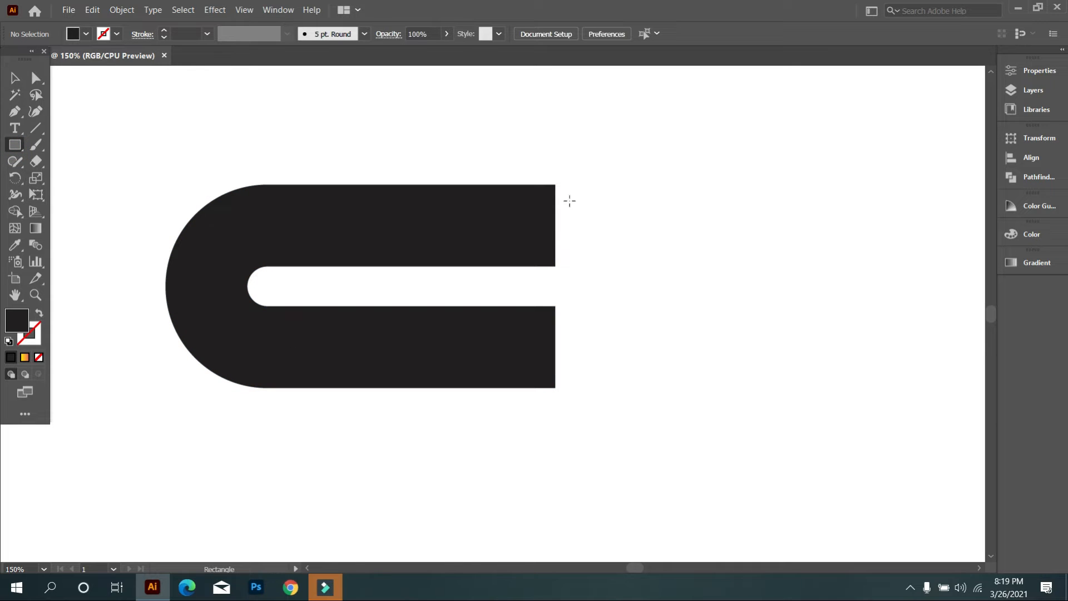
{"action": "left_click_drag", "start_coordinate": [555, 185], "coordinate": [856, 307]}
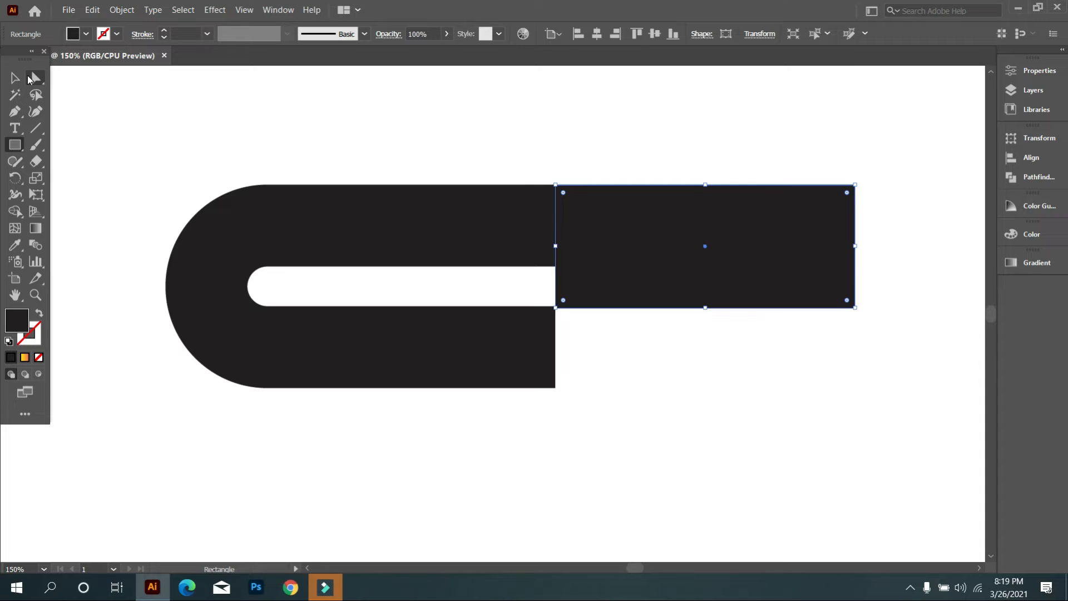
{"action": "left_click", "coordinate": [16, 78]}
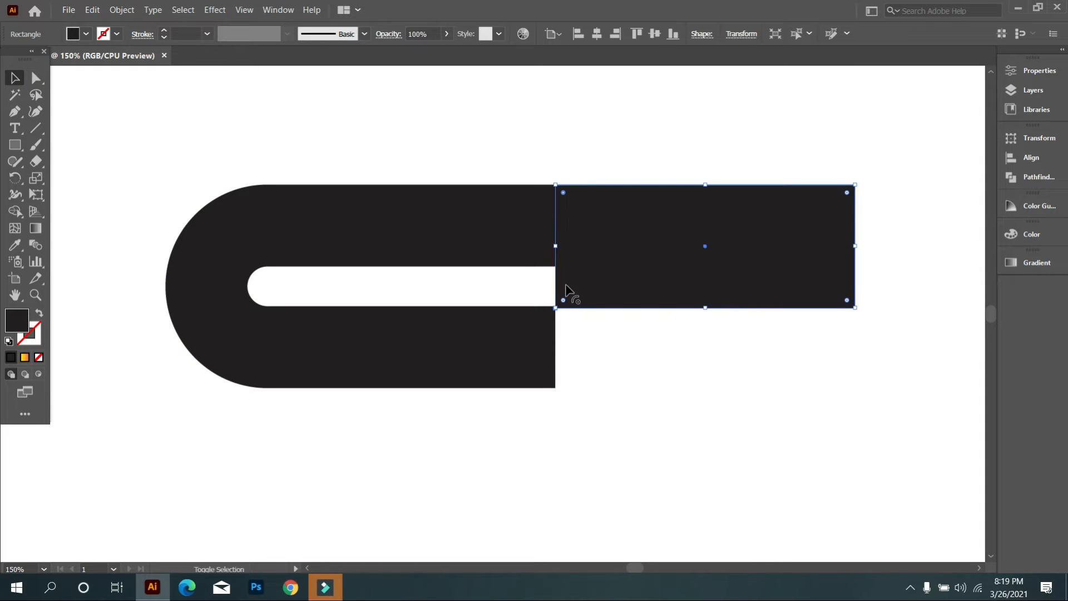
{"action": "left_click_drag", "start_coordinate": [566, 299], "coordinate": [768, 281]}
{"action": "left_click", "coordinate": [563, 379]}
Move the rounded rectangle below the C shape
{"action": "scroll", "coordinate": [549, 321], "scroll_direction": "down", "scroll_amount": 2}
{"action": "left_click_drag", "start_coordinate": [623, 301], "coordinate": [465, 437]}
{"action": "left_click", "coordinate": [591, 370]}
{"action": "scroll", "coordinate": [539, 357], "scroll_direction": "up", "scroll_amount": 2}
{"action": "scroll", "coordinate": [409, 328], "scroll_direction": "up", "scroll_amount": 1}
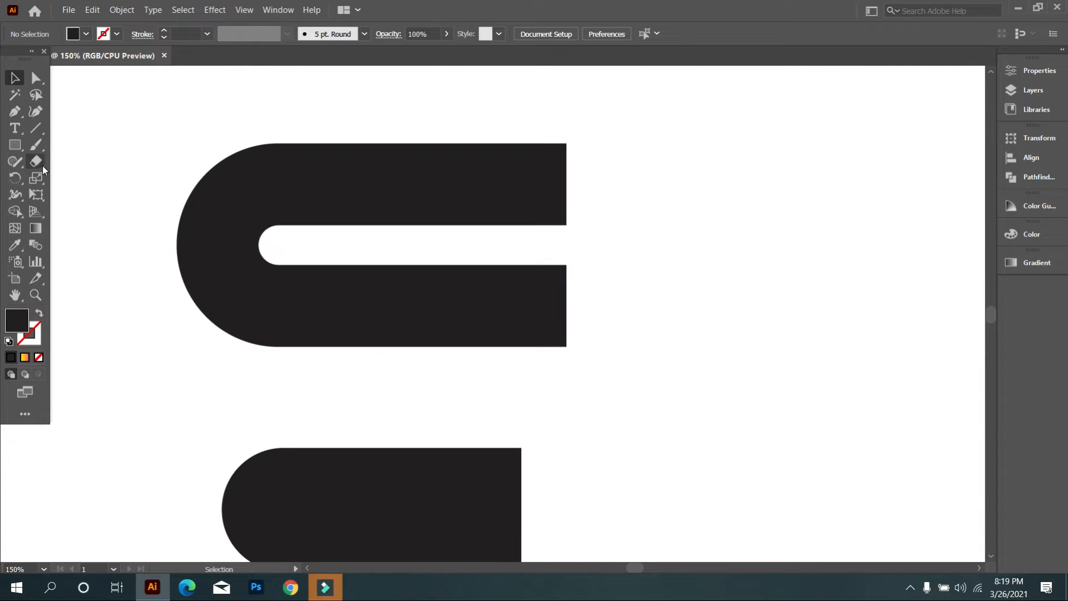
Draw a circle nearly as tall as the C shape at its open end, and move it away to the right
{"action": "left_click_drag", "start_coordinate": [15, 146], "coordinate": [51, 177]}
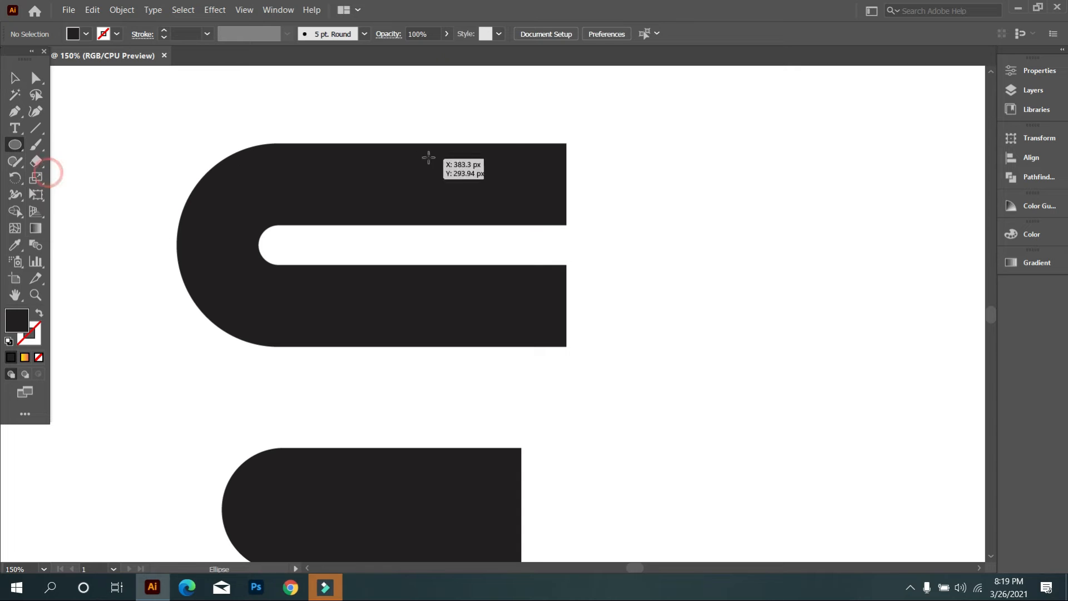
{"action": "left_click_drag", "start_coordinate": [567, 144], "coordinate": [765, 269]}
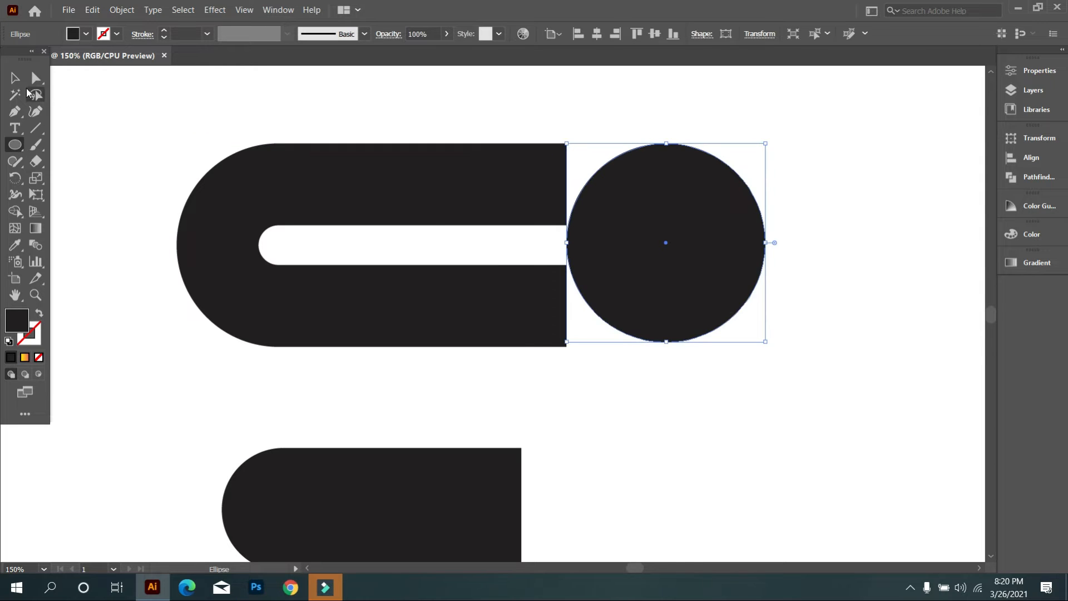
{"action": "left_click", "coordinate": [19, 81]}
{"action": "left_click", "coordinate": [79, 112]}
{"action": "scroll", "coordinate": [158, 146], "scroll_direction": "down", "scroll_amount": 2}
{"action": "left_click_drag", "start_coordinate": [360, 187], "coordinate": [689, 198]}
{"action": "left_click", "coordinate": [592, 237]}
Place the rounded rectangle over the C shape's upper arm and slot
{"action": "scroll", "coordinate": [452, 268], "scroll_direction": "up", "scroll_amount": 1}
{"action": "left_click_drag", "start_coordinate": [253, 335], "coordinate": [284, 153]}
{"action": "scroll", "coordinate": [188, 330], "scroll_direction": "up", "scroll_amount": 1}
{"action": "scroll", "coordinate": [255, 202], "scroll_direction": "up", "scroll_amount": 1}
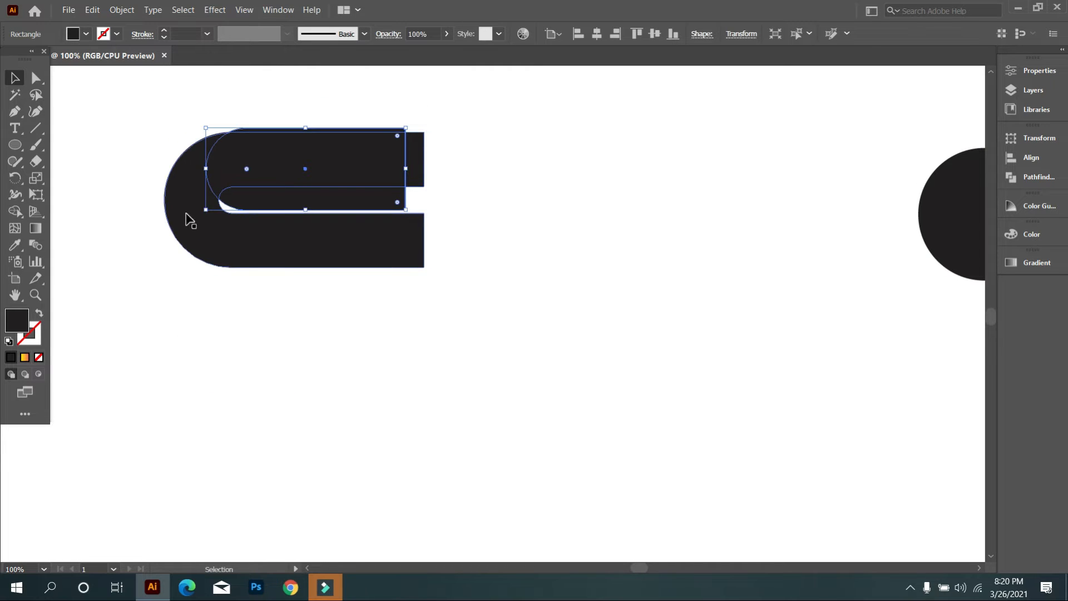
Fill the C shape with green
{"action": "left_click", "coordinate": [187, 213]}
{"action": "left_click", "coordinate": [88, 34]}
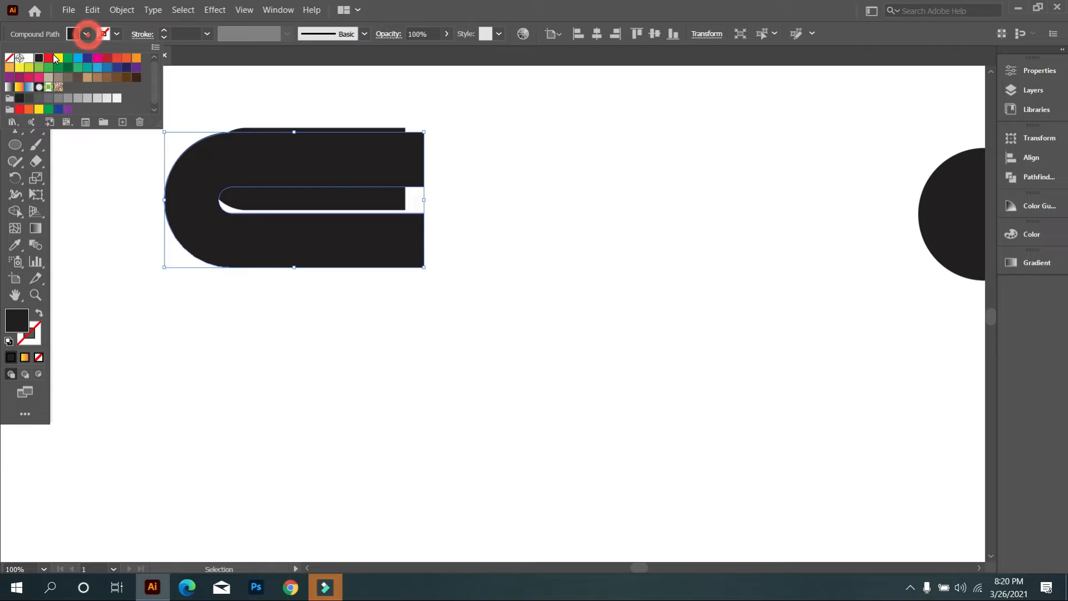
{"action": "left_click", "coordinate": [68, 58]}
{"action": "left_click", "coordinate": [134, 273]}
{"action": "scroll", "coordinate": [162, 254], "scroll_direction": "up", "scroll_amount": 1}
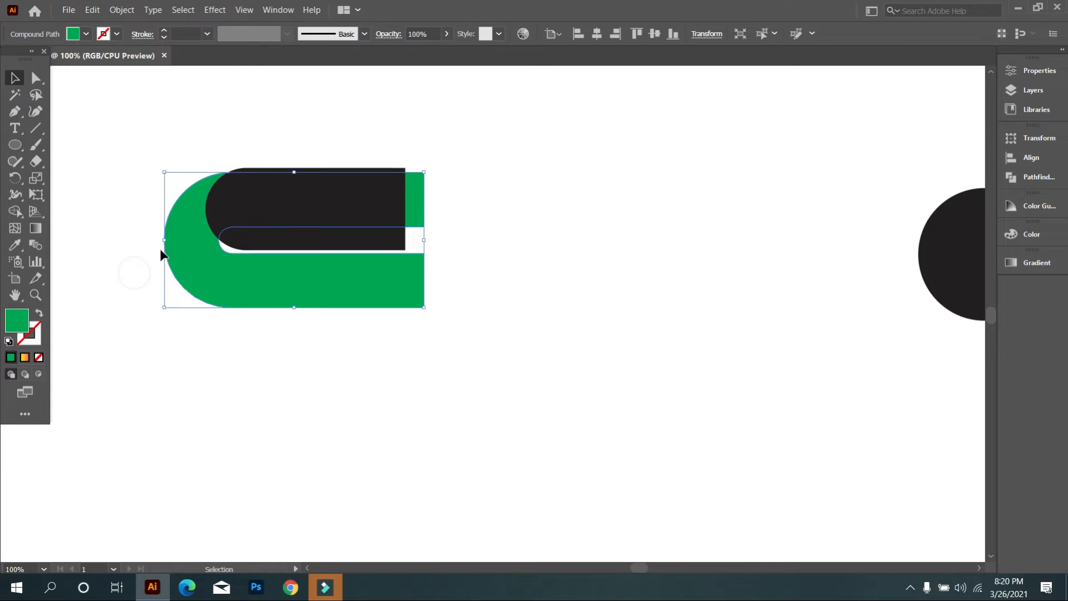
{"action": "left_click", "coordinate": [187, 342]}
Align the top edge of the black rounded rectangle with the top edge of the green C shape
{"action": "scroll", "coordinate": [150, 270], "scroll_direction": "up", "scroll_amount": 2}
{"action": "scroll", "coordinate": [345, 232], "scroll_direction": "up", "scroll_amount": 1}
{"action": "left_click_drag", "start_coordinate": [424, 225], "coordinate": [374, 244]}
{"action": "left_click", "coordinate": [386, 422]}
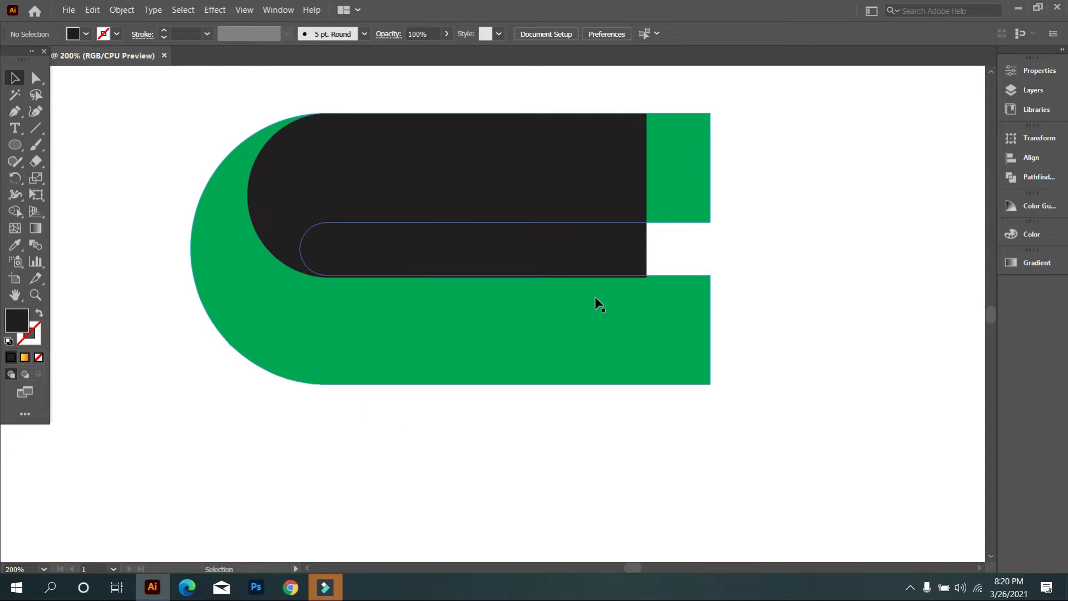
Fine-tune the black rounded rectangle so its lower edge meets the lower edge of the C shape's slot
{"action": "left_click_drag", "start_coordinate": [185, 138], "coordinate": [395, 282]}
{"action": "scroll", "coordinate": [383, 290], "scroll_direction": "up", "scroll_amount": 1}
{"action": "scroll", "coordinate": [369, 299], "scroll_direction": "up", "scroll_amount": 1}
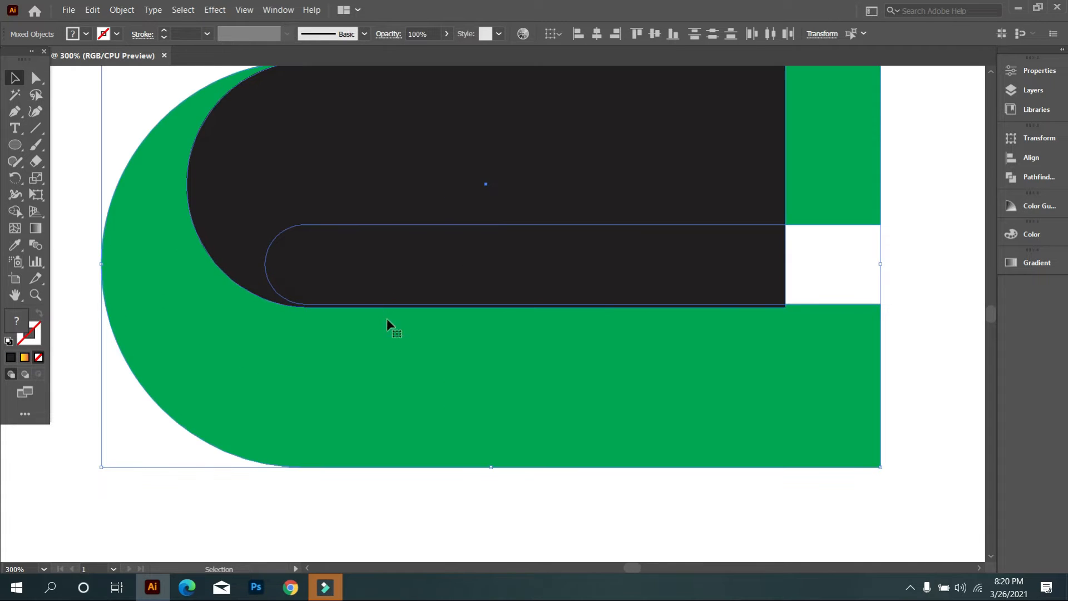
{"action": "left_click", "coordinate": [799, 300]}
{"action": "scroll", "coordinate": [423, 301], "scroll_direction": "up", "scroll_amount": 2}
{"action": "left_click_drag", "start_coordinate": [413, 275], "coordinate": [442, 276]}
{"action": "scroll", "coordinate": [440, 286], "scroll_direction": "down", "scroll_amount": 3}
{"action": "left_click", "coordinate": [171, 154]}
Separate the C shape's outer crescent and lower arm into one black region with the Shape Builder
{"action": "left_click_drag", "start_coordinate": [176, 133], "coordinate": [423, 292]}
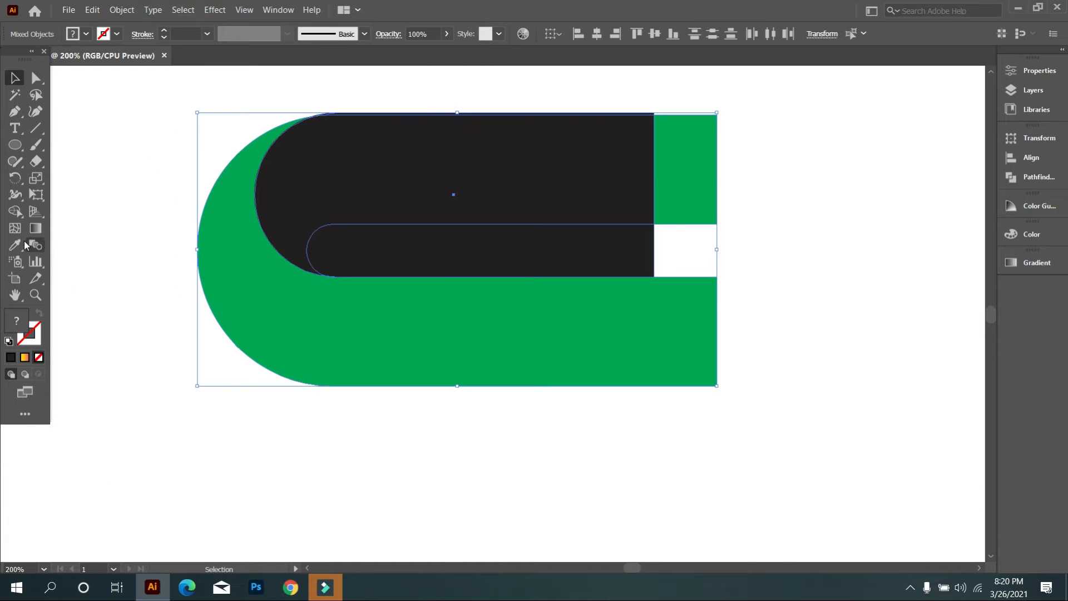
{"action": "left_click", "coordinate": [15, 212]}
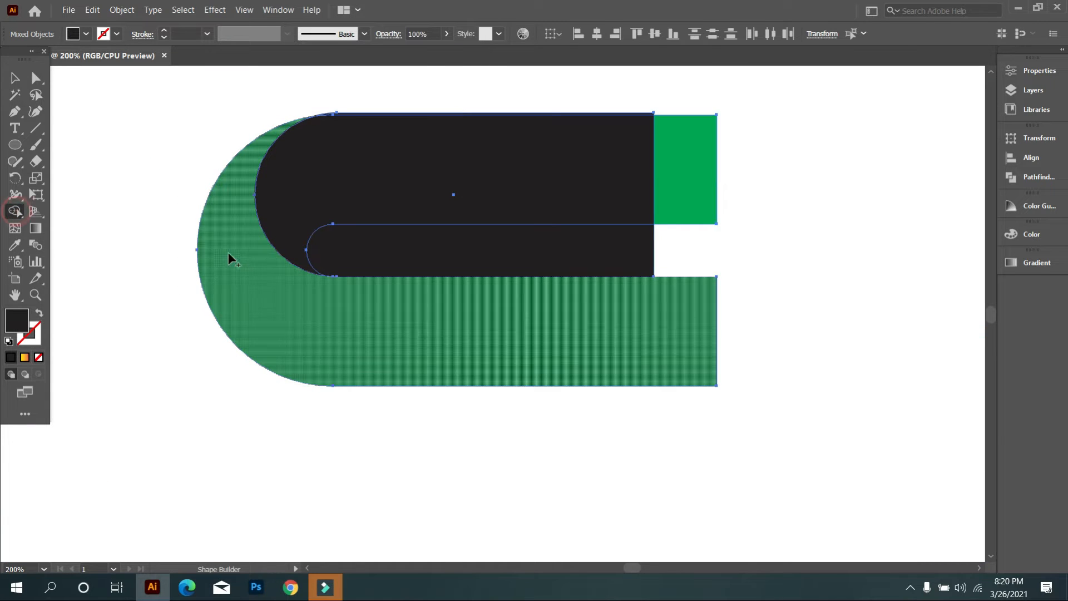
{"action": "left_click", "coordinate": [254, 266]}
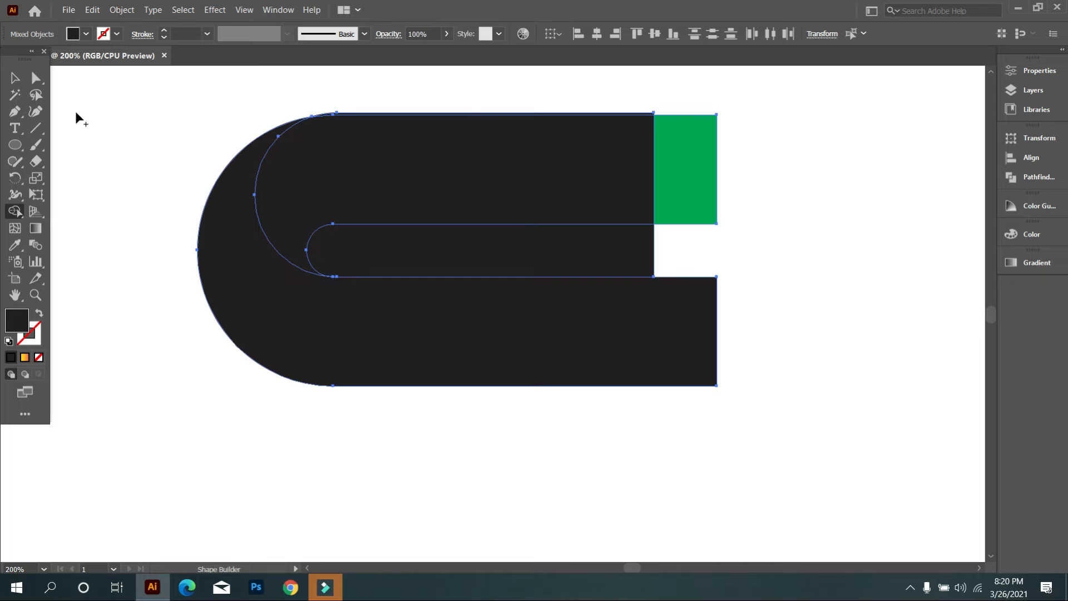
Remove the black rounded rectangle covering the green upper arm and slot
{"action": "left_click", "coordinate": [15, 77]}
{"action": "left_click", "coordinate": [144, 173]}
{"action": "left_click", "coordinate": [378, 199]}
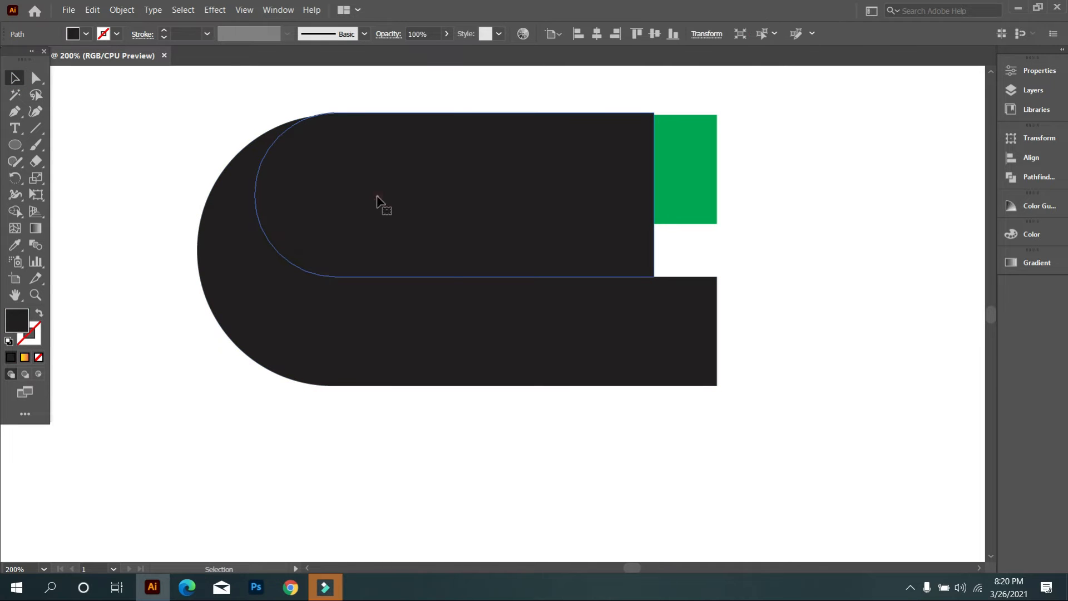
{"action": "key", "text": "ctrl+z"}
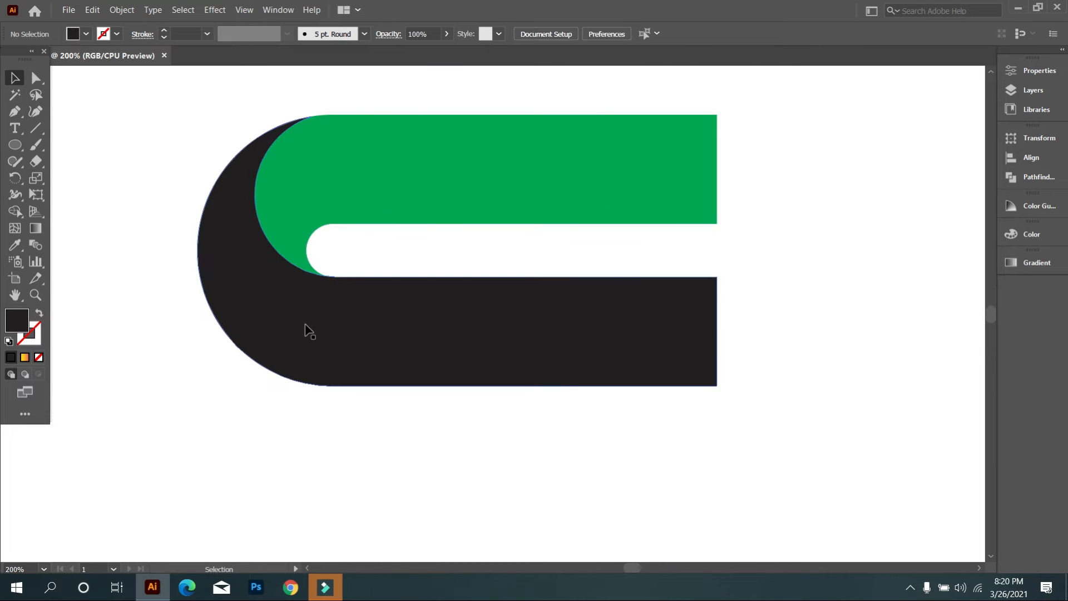
Group the green upper arm with the black lower part of the C shape
{"action": "scroll", "coordinate": [308, 331], "scroll_direction": "down", "scroll_amount": 1}
{"action": "left_click", "coordinate": [279, 367]}
{"action": "left_click_drag", "start_coordinate": [174, 151], "coordinate": [465, 353]}
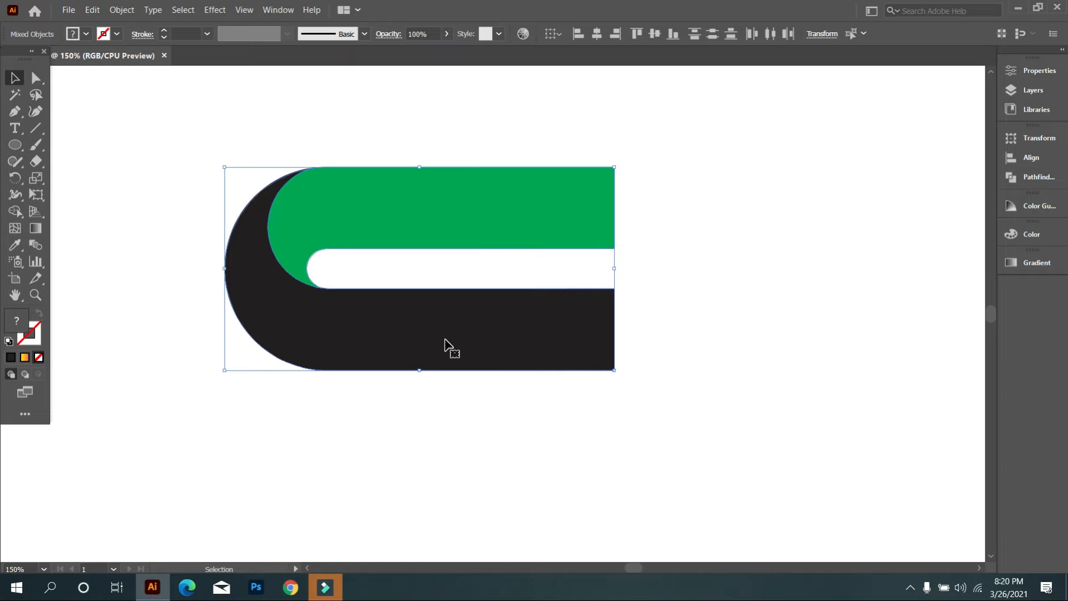
{"action": "right_click", "coordinate": [539, 119]}
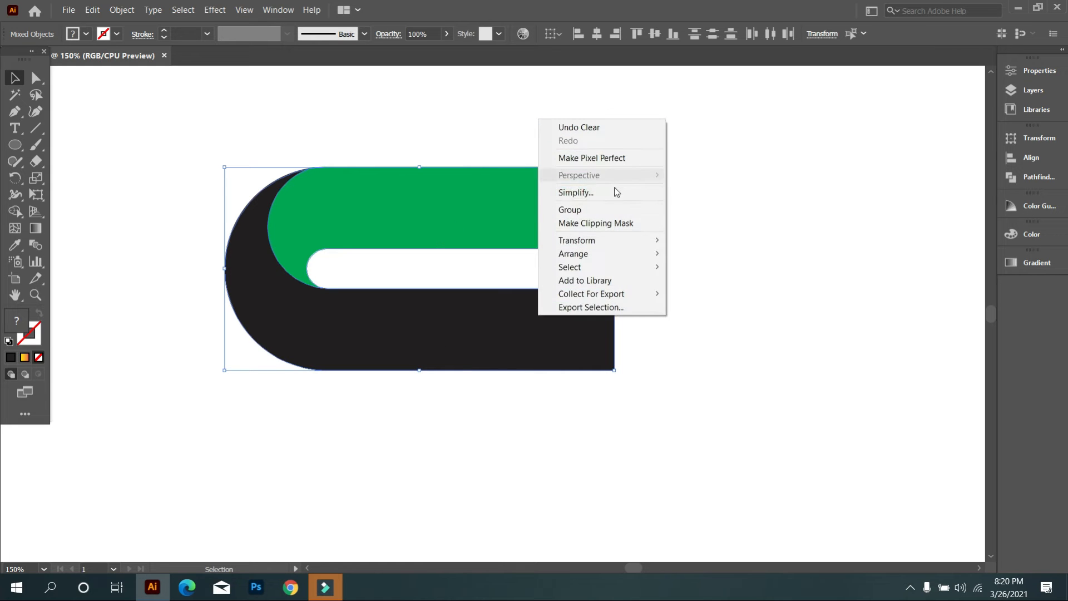
{"action": "left_click", "coordinate": [614, 203]}
{"action": "left_click", "coordinate": [646, 377]}
Copy the grouped green and black C shape
{"action": "left_click_drag", "start_coordinate": [227, 160], "coordinate": [482, 376]}
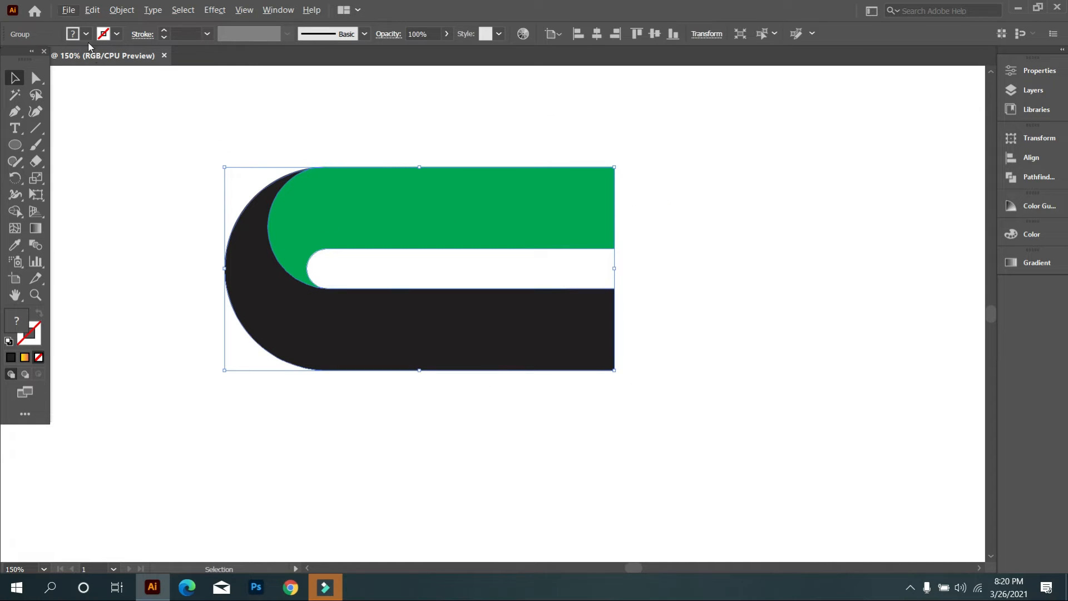
{"action": "left_click", "coordinate": [94, 10]}
{"action": "left_click", "coordinate": [122, 69]}
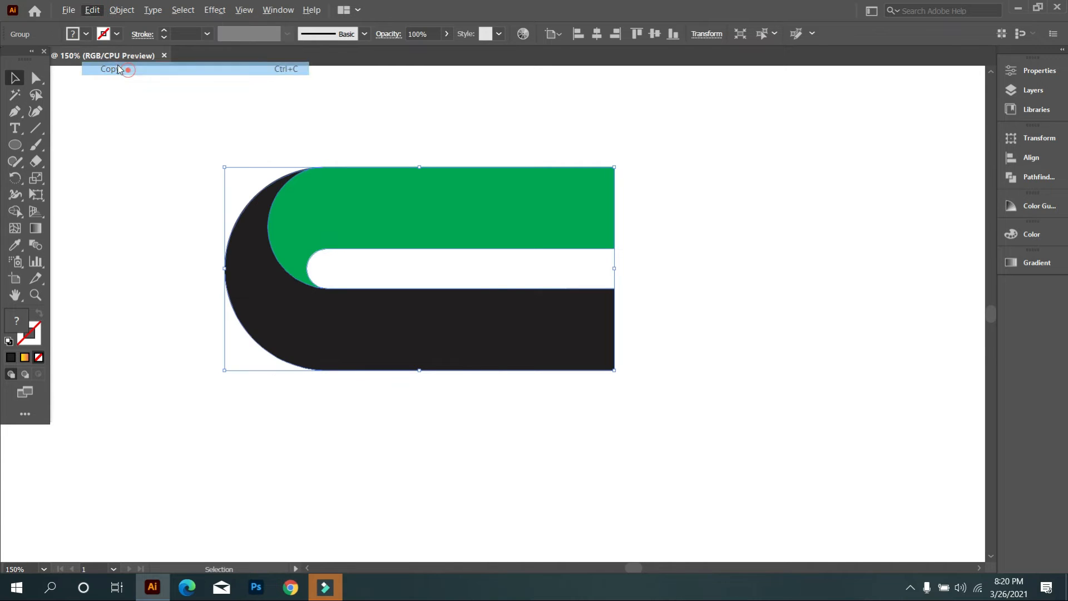
{"action": "left_click", "coordinate": [88, 10]}
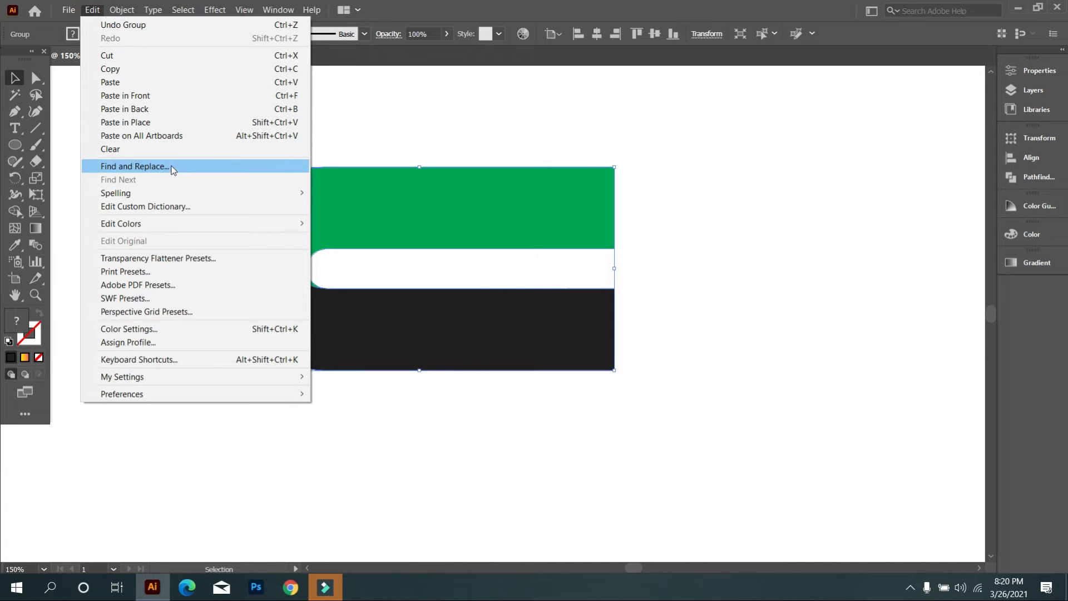
{"action": "left_click", "coordinate": [160, 121]}
{"action": "left_click_drag", "start_coordinate": [395, 323], "coordinate": [404, 296]}
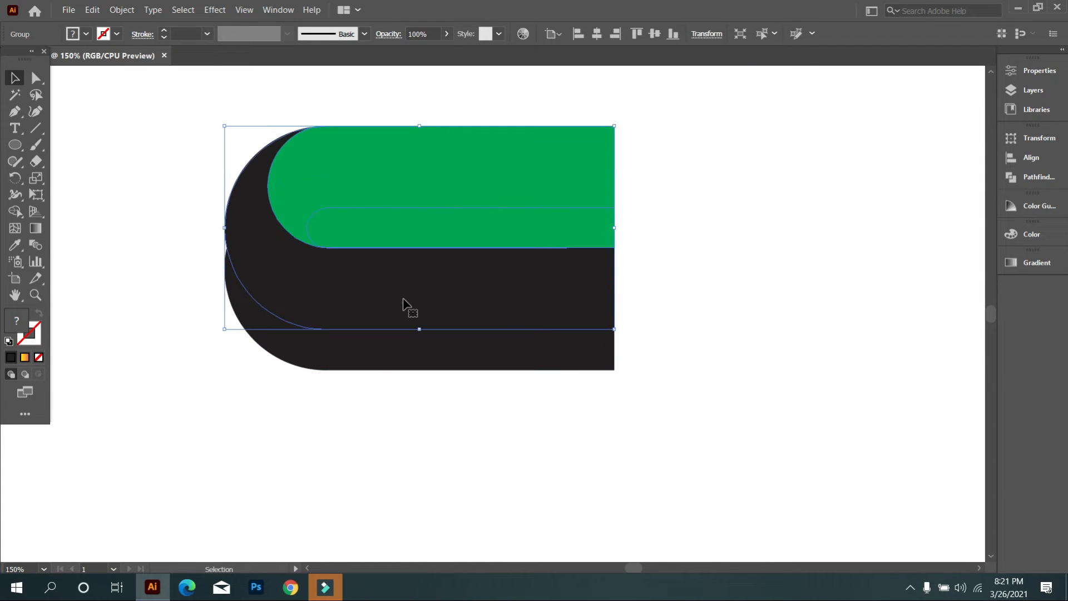
{"action": "key", "text": "Delete"}
{"action": "left_click", "coordinate": [449, 399]}
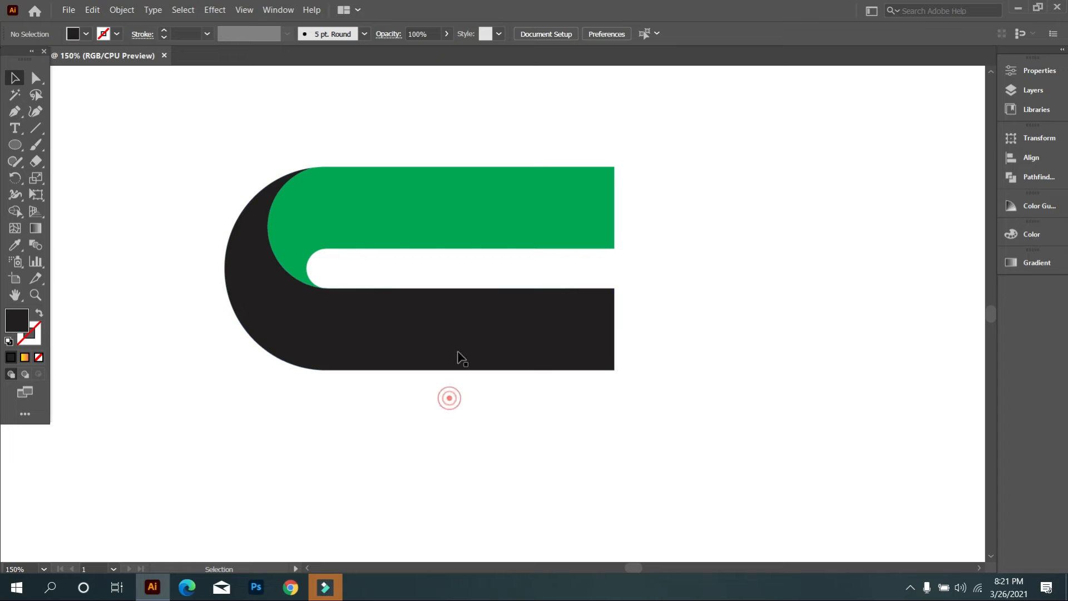
Ungroup the C shape so the green upper arm and black lower part can be edited separately
{"action": "scroll", "coordinate": [362, 301], "scroll_direction": "down", "scroll_amount": 1}
{"action": "scroll", "coordinate": [367, 306], "scroll_direction": "down", "scroll_amount": 1}
{"action": "left_click", "coordinate": [458, 375]}
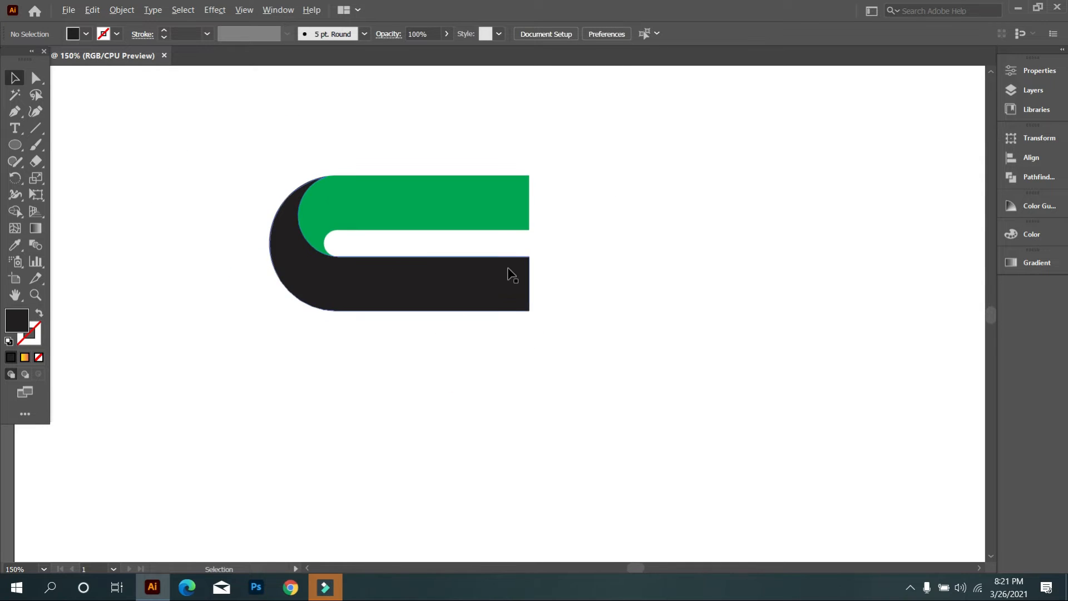
{"action": "scroll", "coordinate": [509, 272], "scroll_direction": "up", "scroll_amount": 2}
{"action": "left_click", "coordinate": [492, 179]}
{"action": "scroll", "coordinate": [477, 200], "scroll_direction": "up", "scroll_amount": 1}
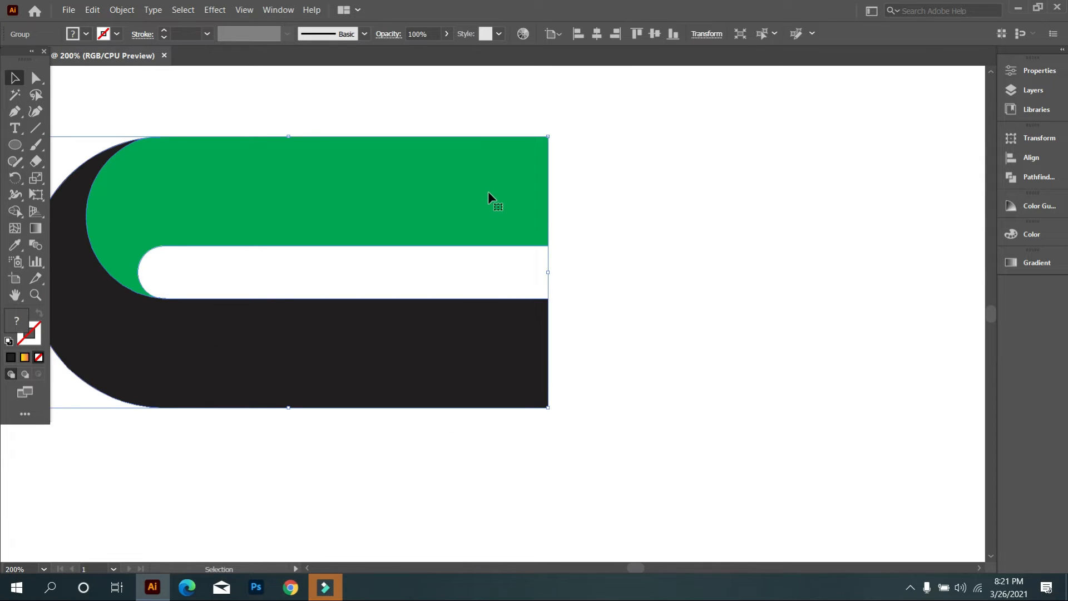
{"action": "right_click", "coordinate": [502, 181]}
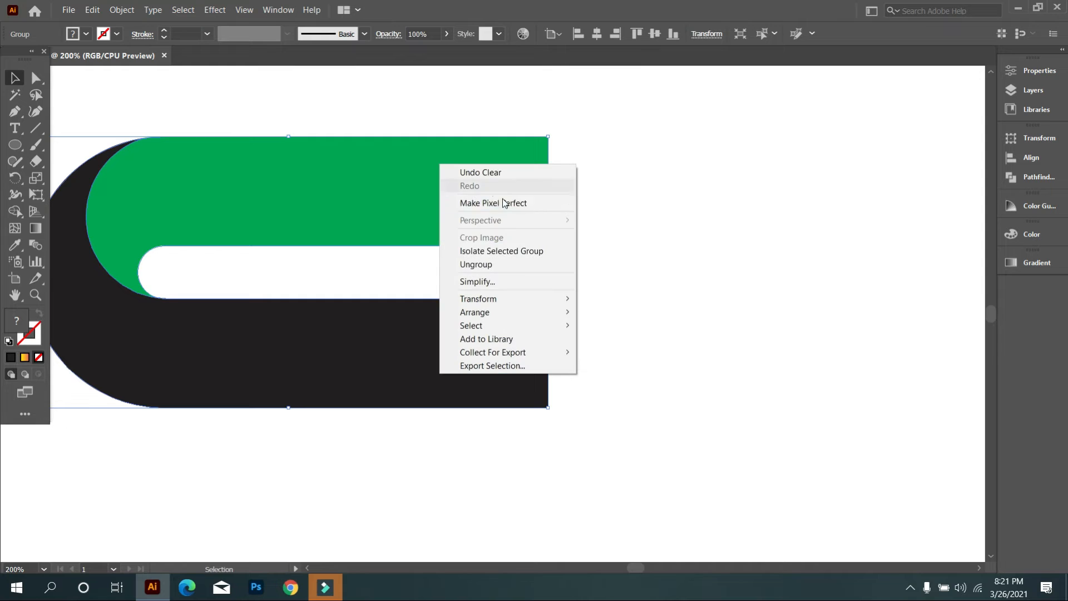
{"action": "left_click", "coordinate": [524, 265]}
{"action": "left_click", "coordinate": [640, 277]}
Round the slot-side corners at the open ends of the green and black arms to a radius of about 29 px
{"action": "left_click", "coordinate": [516, 218]}
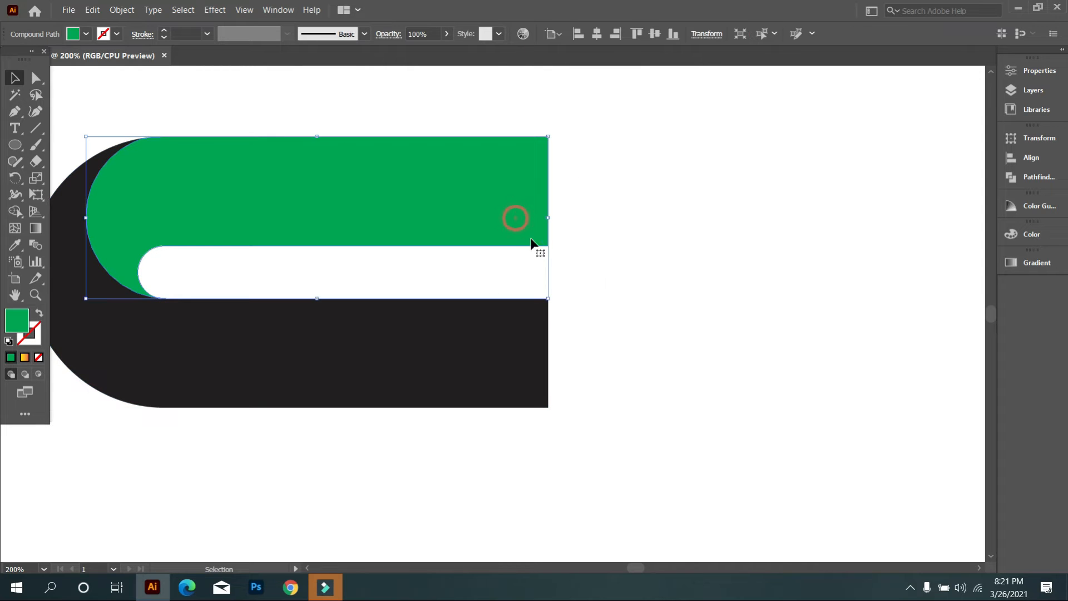
{"action": "left_click", "coordinate": [35, 82]}
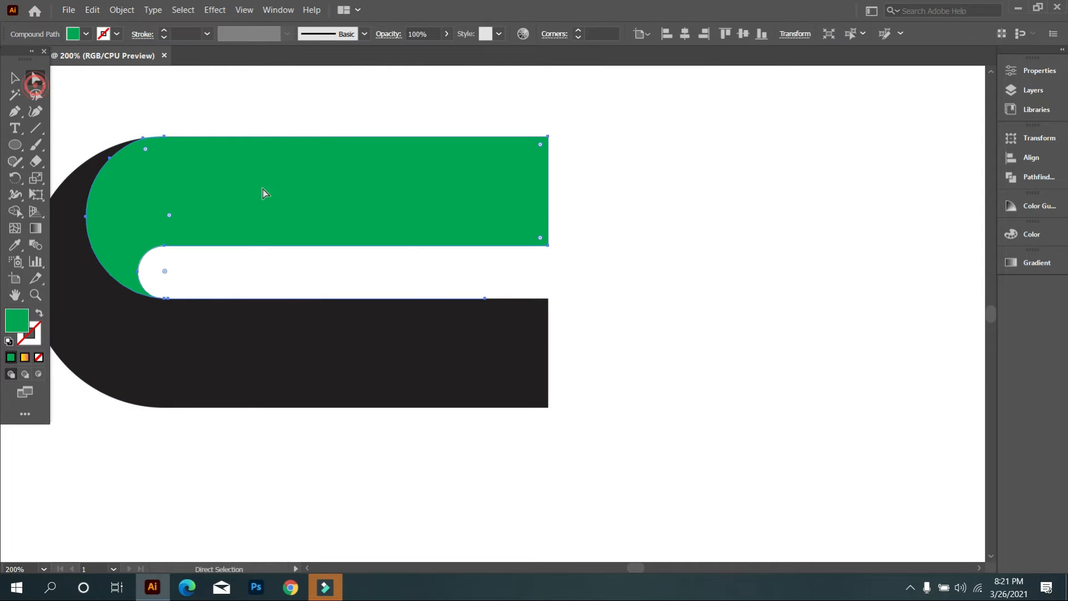
{"action": "left_click", "coordinate": [467, 375], "text": "shift"}
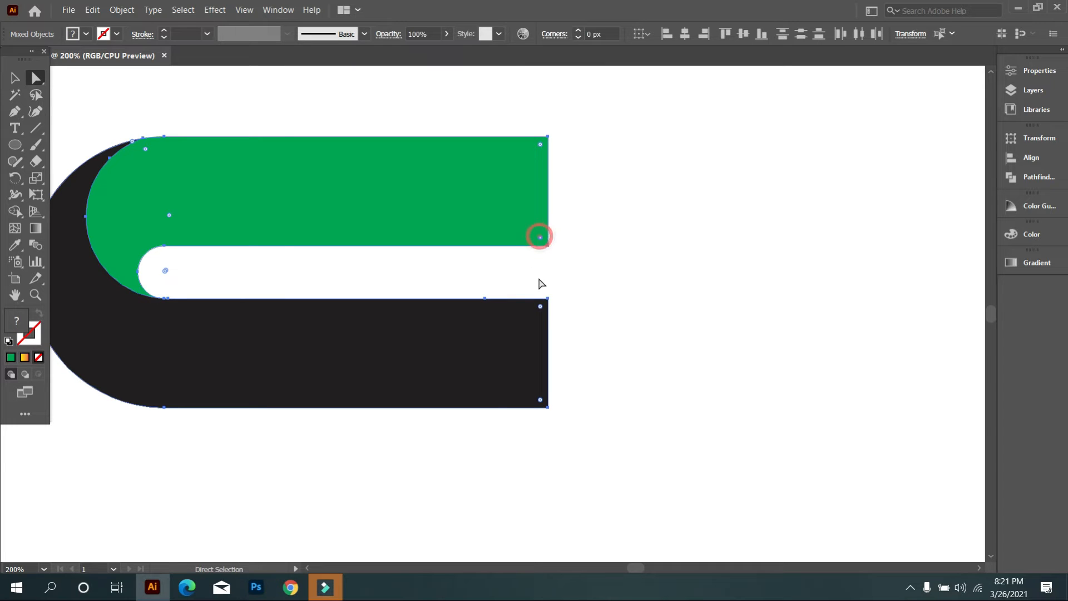
{"action": "left_click_drag", "start_coordinate": [541, 308], "coordinate": [463, 412]}
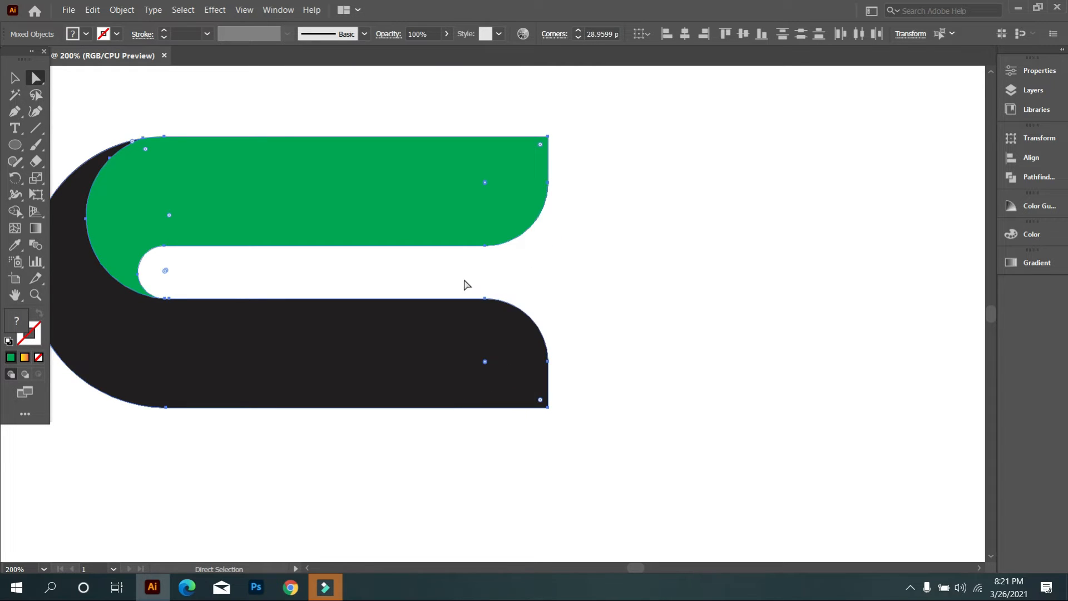
{"action": "left_click", "coordinate": [14, 80]}
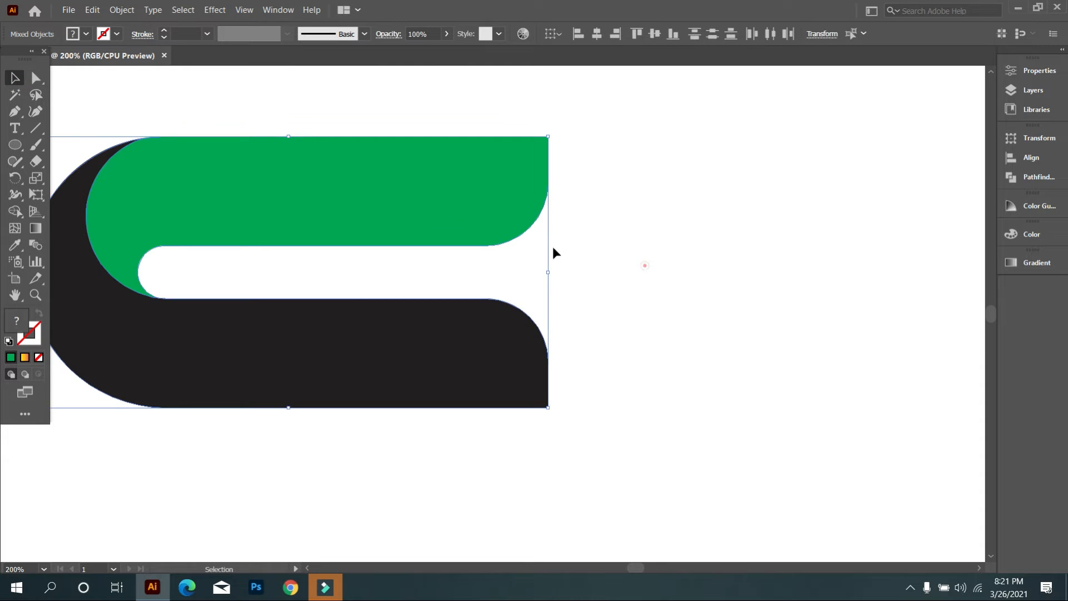
{"action": "left_click", "coordinate": [638, 259]}
{"action": "scroll", "coordinate": [477, 248], "scroll_direction": "down", "scroll_amount": 2}
{"action": "scroll", "coordinate": [518, 345], "scroll_direction": "up", "scroll_amount": 2}
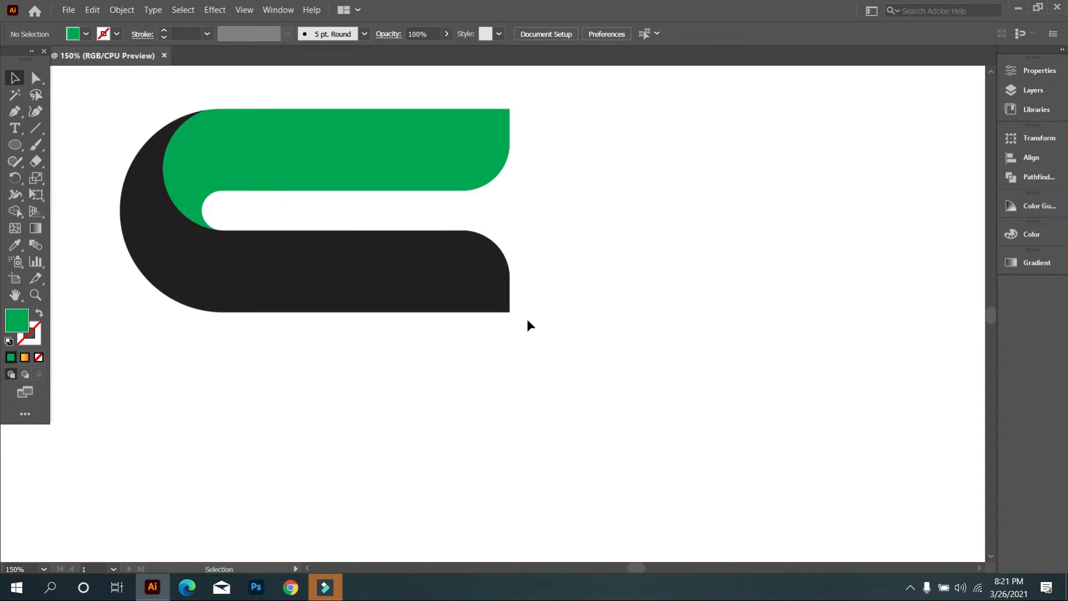
Draw a vertical line segment along the black lower arm's straight end edge, extending below the arm
{"action": "scroll", "coordinate": [445, 289], "scroll_direction": "up", "scroll_amount": 1}
{"action": "scroll", "coordinate": [369, 282], "scroll_direction": "down", "scroll_amount": 2}
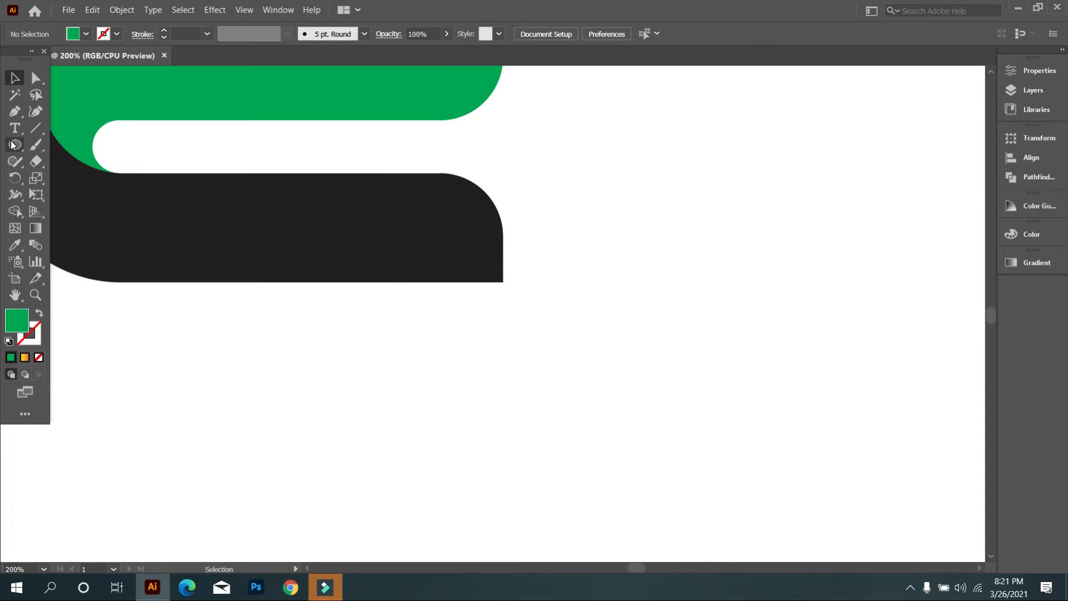
{"action": "left_click", "coordinate": [14, 145]}
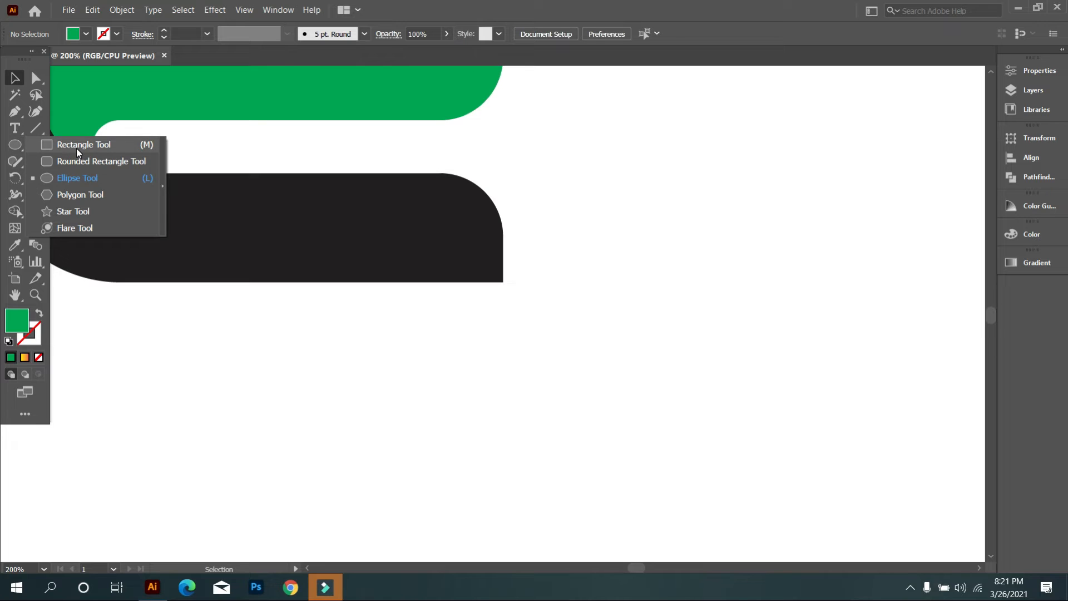
{"action": "left_click", "coordinate": [36, 129]}
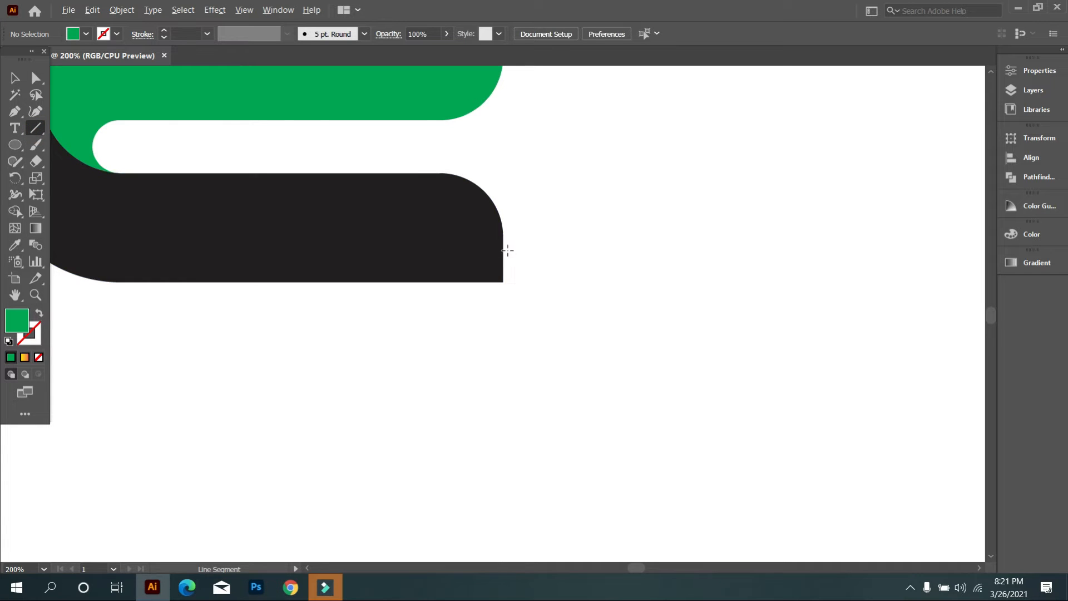
{"action": "scroll", "coordinate": [508, 250], "scroll_direction": "up", "scroll_amount": 2}
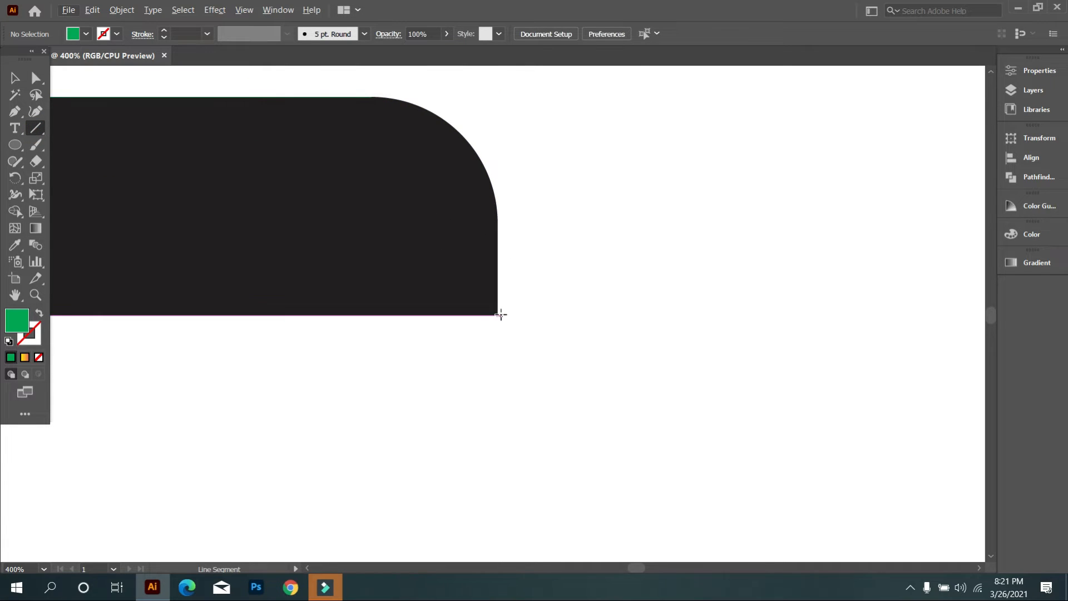
{"action": "left_click_drag", "start_coordinate": [498, 161], "coordinate": [513, 508]}
{"action": "scroll", "coordinate": [437, 338], "scroll_direction": "down", "scroll_amount": 1}
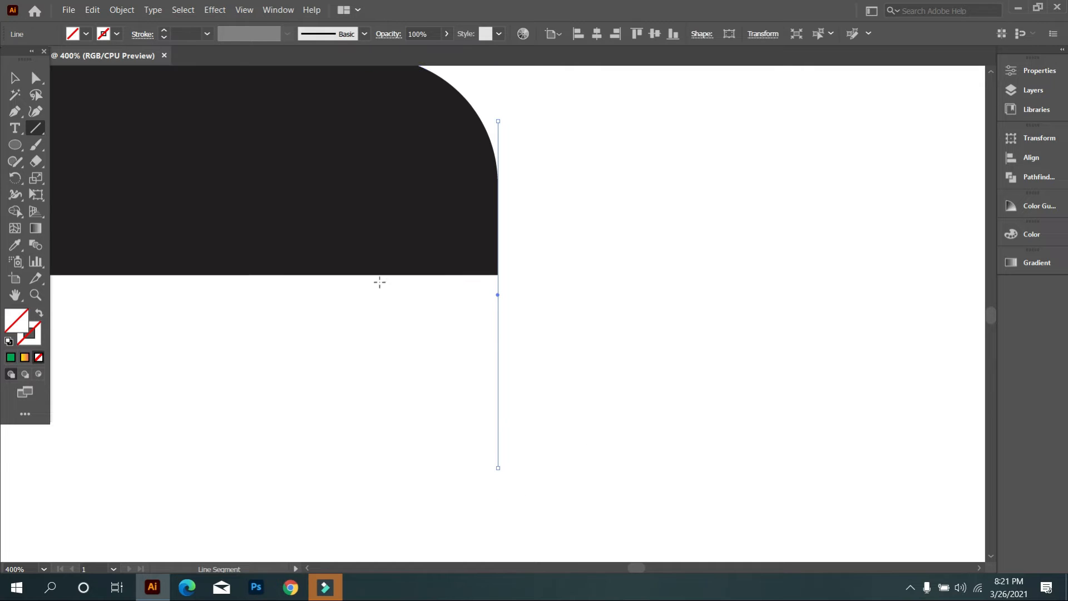
Give the vertical line at the lower arm's end a black 1 pt stroke
{"action": "left_click", "coordinate": [118, 35]}
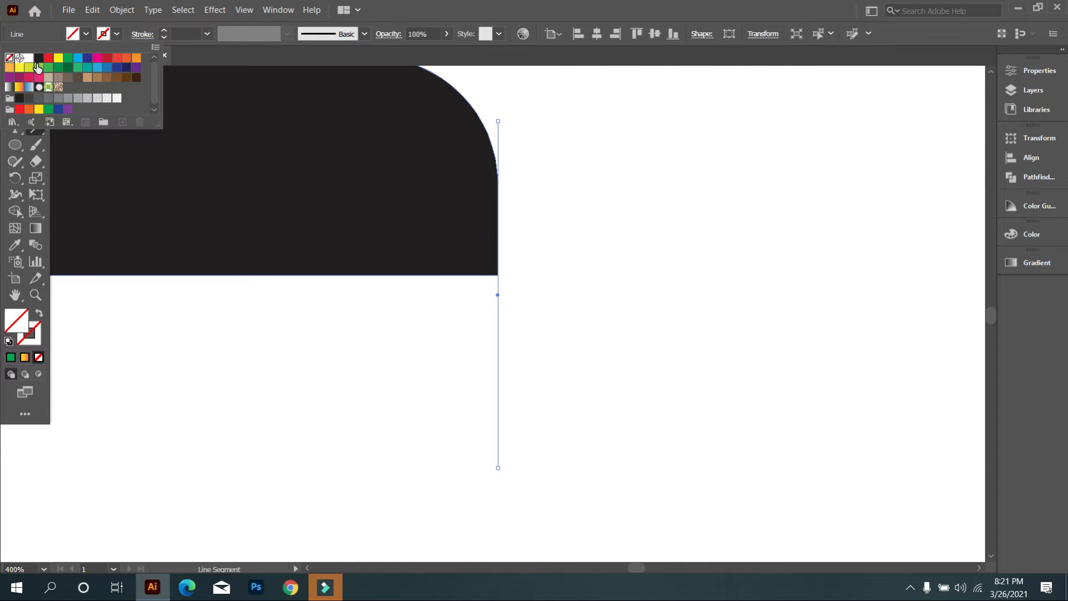
{"action": "left_click", "coordinate": [43, 70]}
{"action": "left_click", "coordinate": [258, 398]}
{"action": "scroll", "coordinate": [257, 398], "scroll_direction": "down", "scroll_amount": 3}
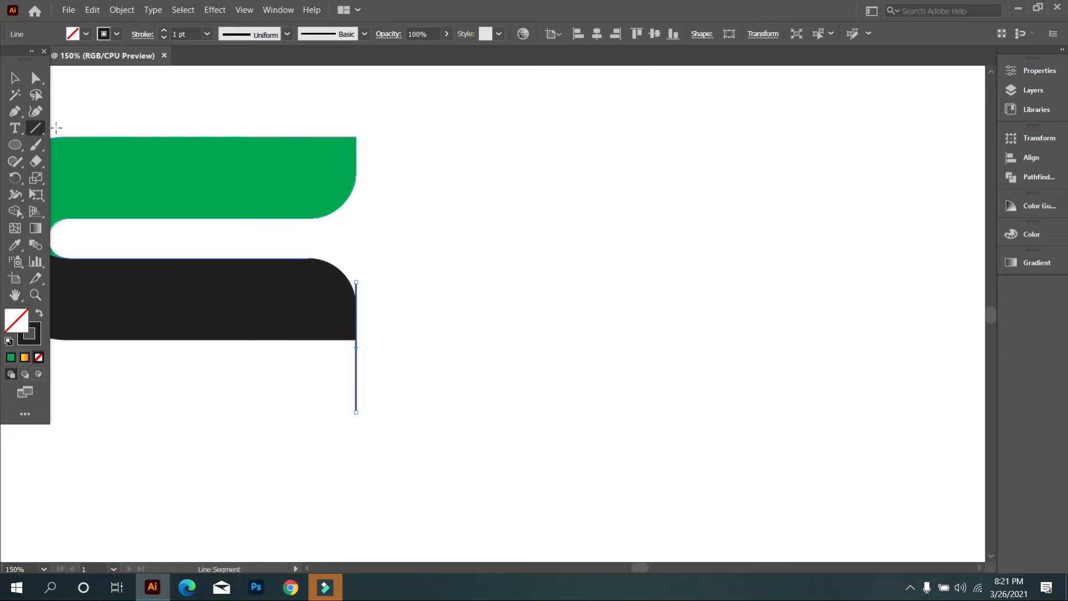
{"action": "left_click", "coordinate": [25, 81]}
{"action": "left_click", "coordinate": [548, 312]}
Move the spare black circle directly beneath the lower arm's open end, touching its bottom edge
{"action": "scroll", "coordinate": [491, 329], "scroll_direction": "down", "scroll_amount": 2}
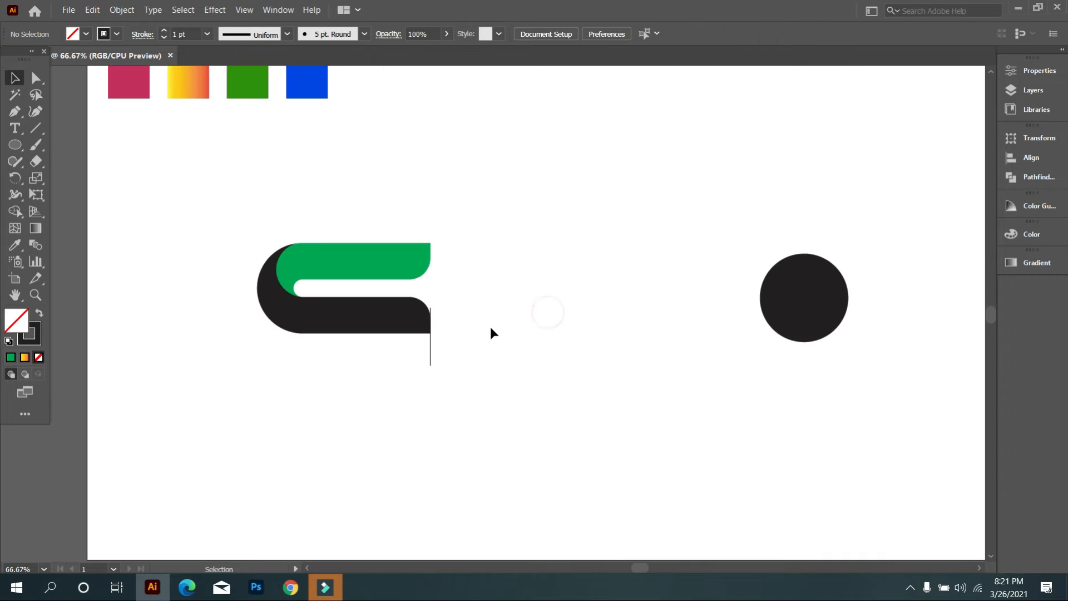
{"action": "left_click_drag", "start_coordinate": [816, 317], "coordinate": [491, 416]}
{"action": "scroll", "coordinate": [373, 384], "scroll_direction": "up", "scroll_amount": 2}
{"action": "scroll", "coordinate": [415, 405], "scroll_direction": "up", "scroll_amount": 1}
{"action": "left_click_drag", "start_coordinate": [508, 411], "coordinate": [493, 413]}
{"action": "left_click", "coordinate": [573, 296]}
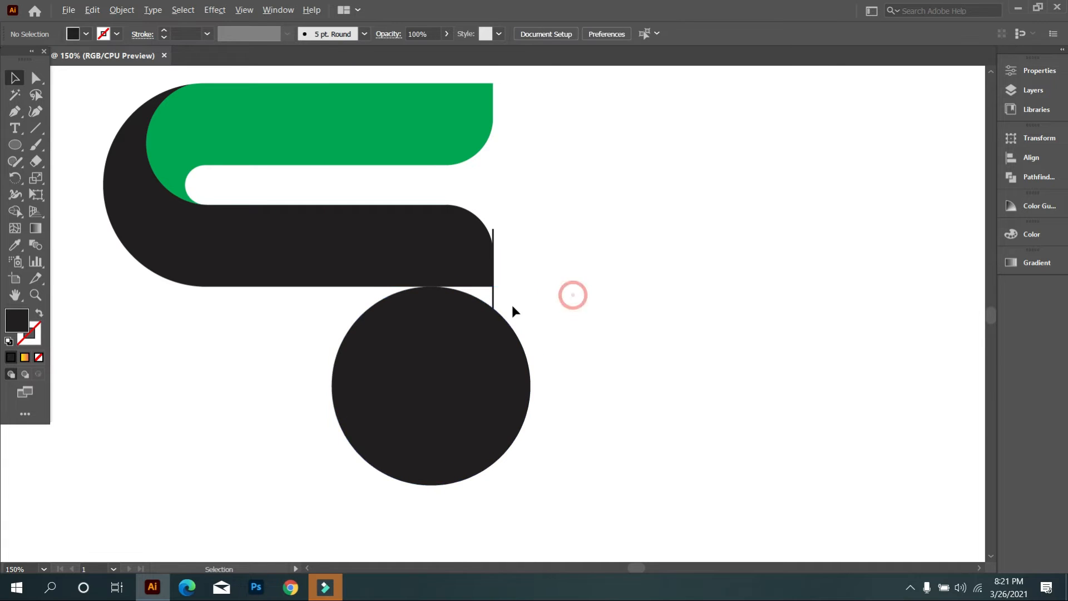
Scale the circle down and fit it beneath the lower arm, tangent to the vertical line
{"action": "scroll", "coordinate": [512, 309], "scroll_direction": "up", "scroll_amount": 1}
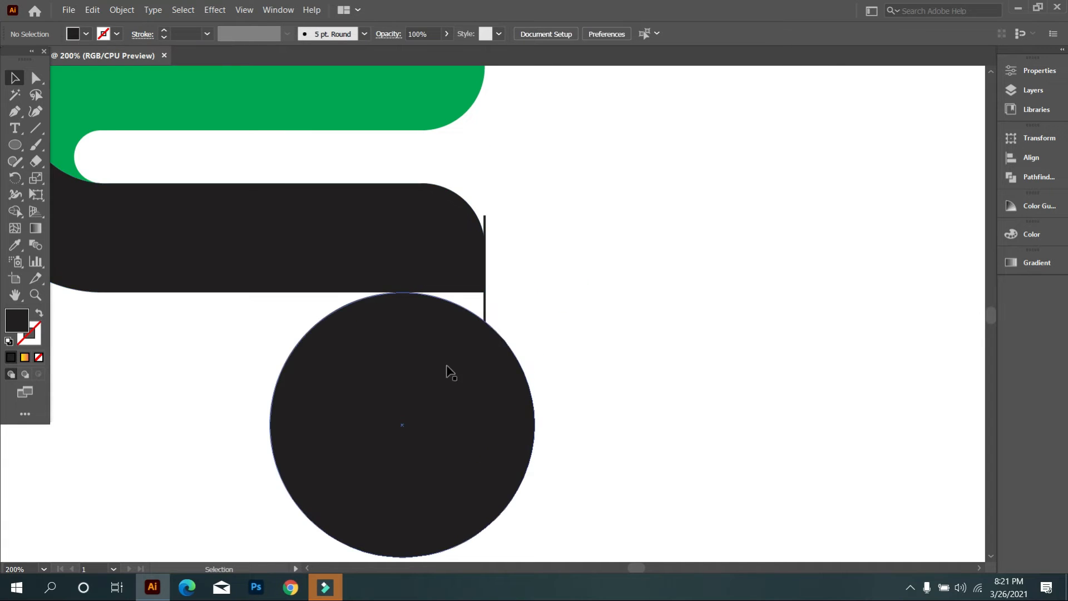
{"action": "left_click", "coordinate": [413, 458]}
{"action": "scroll", "coordinate": [406, 477], "scroll_direction": "down", "scroll_amount": 1}
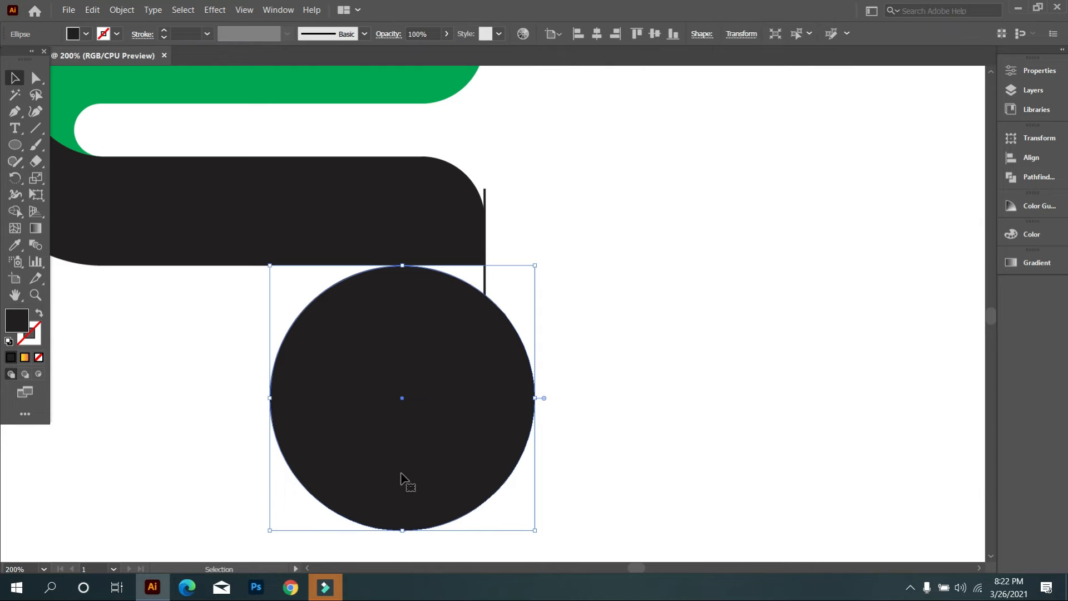
{"action": "left_click_drag", "start_coordinate": [408, 531], "coordinate": [447, 379]}
{"action": "scroll", "coordinate": [603, 352], "scroll_direction": "up", "scroll_amount": 1}
{"action": "left_click", "coordinate": [602, 352]}
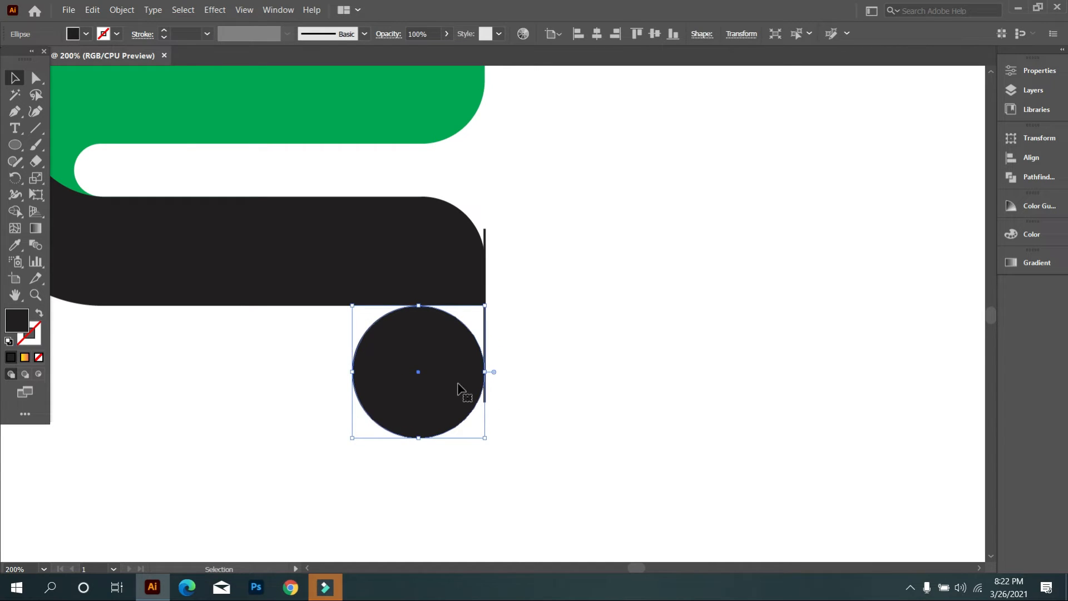
{"action": "left_click", "coordinate": [656, 384]}
Delete the black circle beneath the lower arm
{"action": "scroll", "coordinate": [446, 382], "scroll_direction": "down", "scroll_amount": 3}
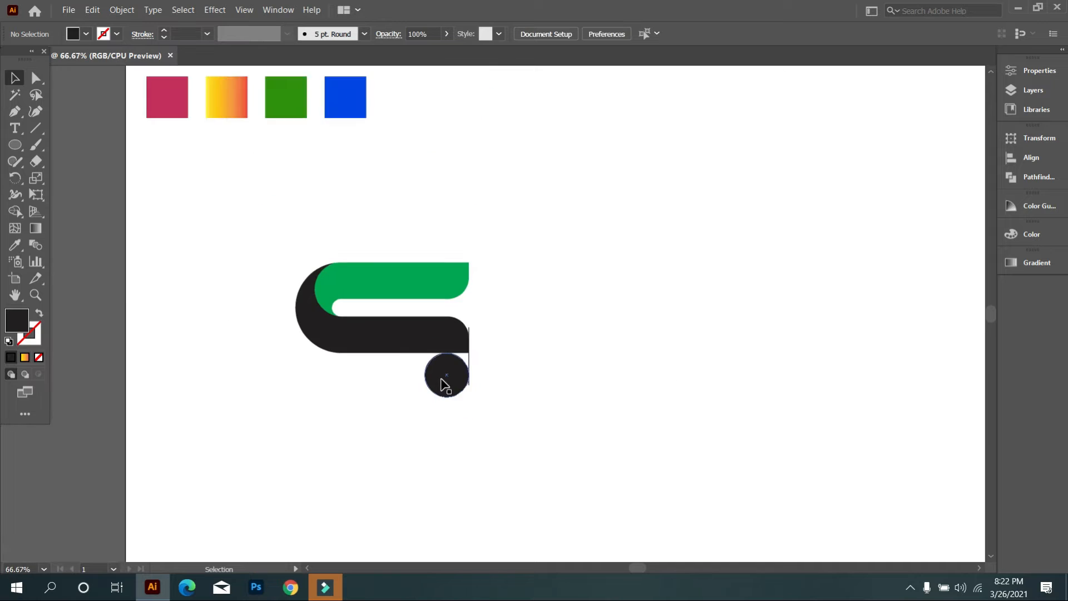
{"action": "scroll", "coordinate": [479, 385], "scroll_direction": "up", "scroll_amount": 2}
{"action": "left_click", "coordinate": [483, 380]}
{"action": "key", "text": "Delete"}
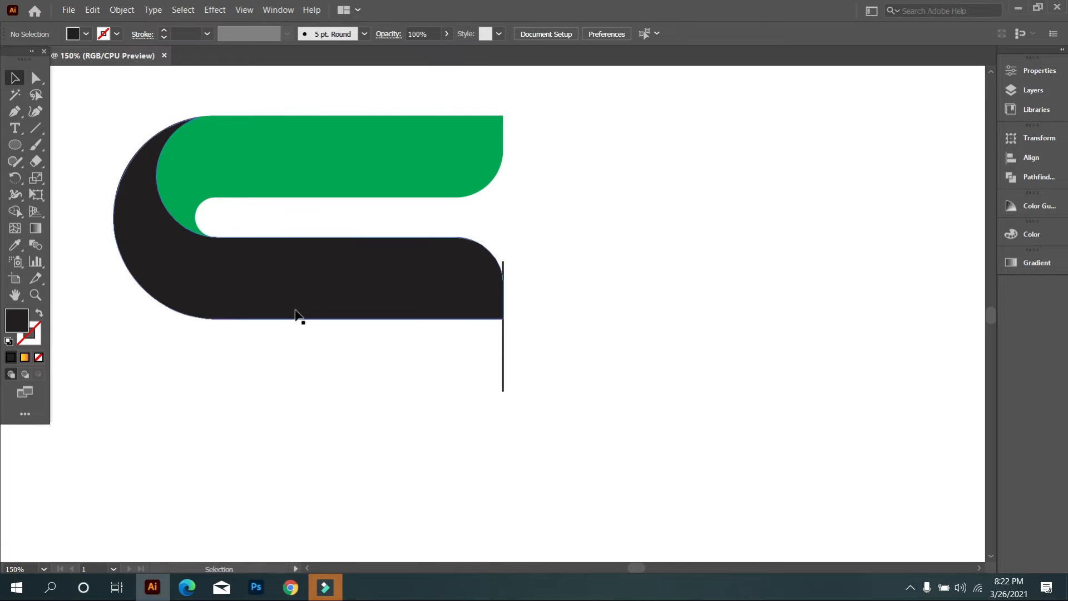
Draw a black circle spanning from the green arm's top edge to the black arm's upper edge
{"action": "scroll", "coordinate": [295, 285], "scroll_direction": "up", "scroll_amount": 3}
{"action": "left_click", "coordinate": [15, 144]}
{"action": "left_click_drag", "start_coordinate": [324, 183], "coordinate": [375, 306]}
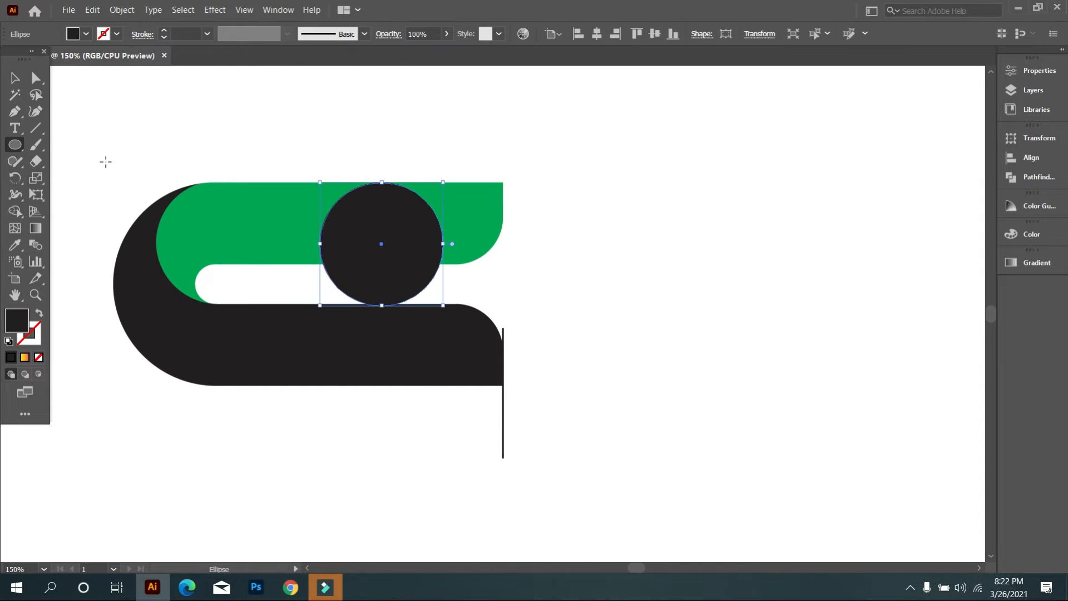
Move the new circle beneath the lower arm's open end, touching both the arm's bottom edge and the vertical line
{"action": "left_click", "coordinate": [15, 80]}
{"action": "left_click_drag", "start_coordinate": [427, 275], "coordinate": [488, 474]}
{"action": "left_click", "coordinate": [556, 419]}
{"action": "scroll", "coordinate": [487, 444], "scroll_direction": "down", "scroll_amount": 1}
{"action": "scroll", "coordinate": [484, 442], "scroll_direction": "up", "scroll_amount": 1}
{"action": "scroll", "coordinate": [502, 438], "scroll_direction": "down", "scroll_amount": 1}
{"action": "scroll", "coordinate": [504, 444], "scroll_direction": "up", "scroll_amount": 1}
Fill the gap between the lower arm, the circle and the vertical line in black with the Shape Builder
{"action": "left_click_drag", "start_coordinate": [615, 477], "coordinate": [389, 241]}
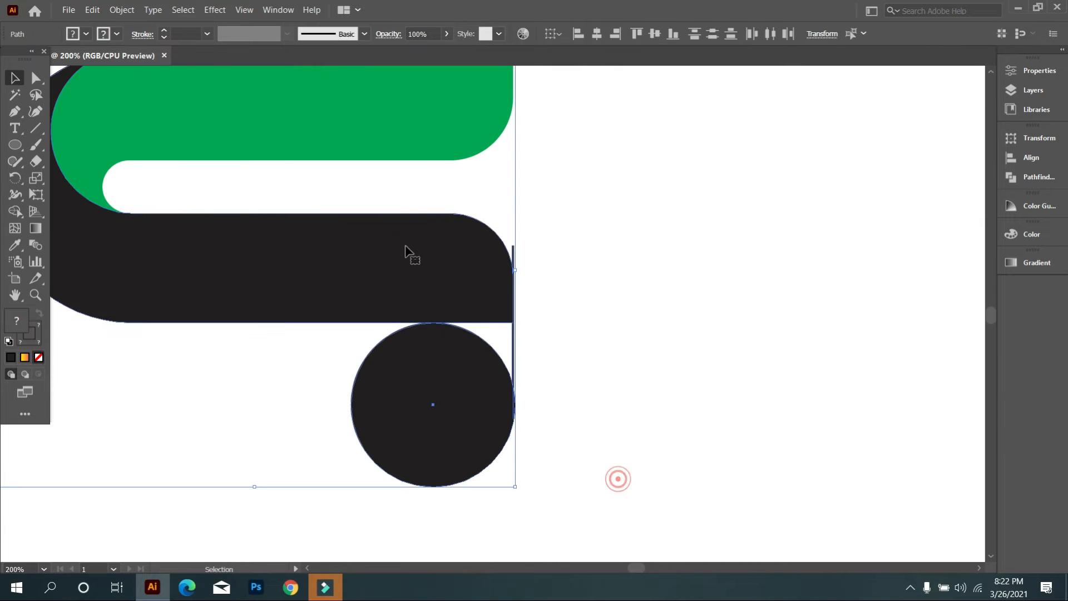
{"action": "left_click", "coordinate": [15, 211]}
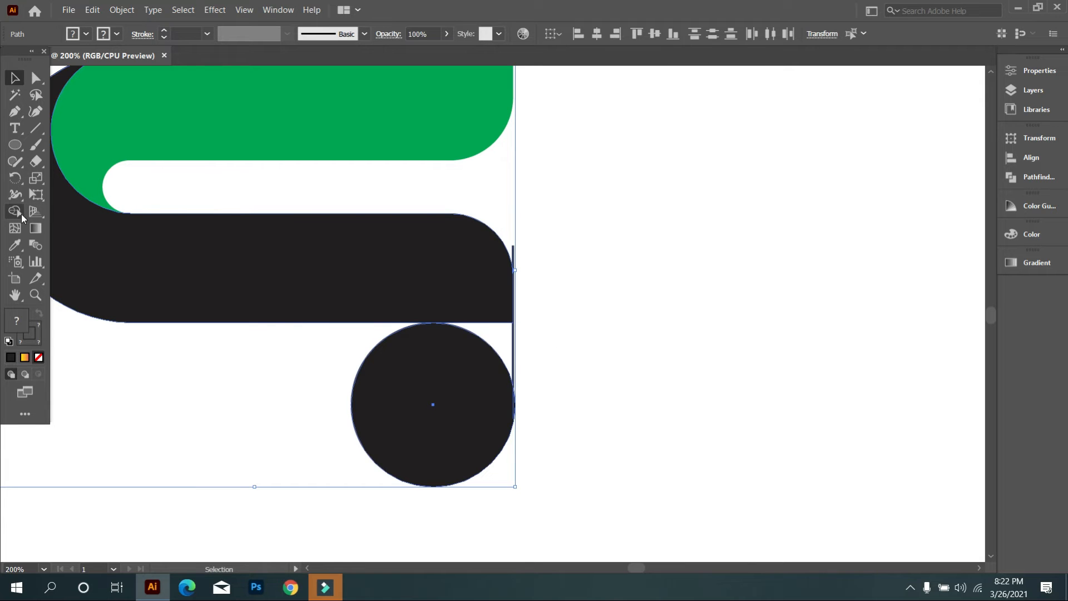
{"action": "left_click", "coordinate": [503, 345]}
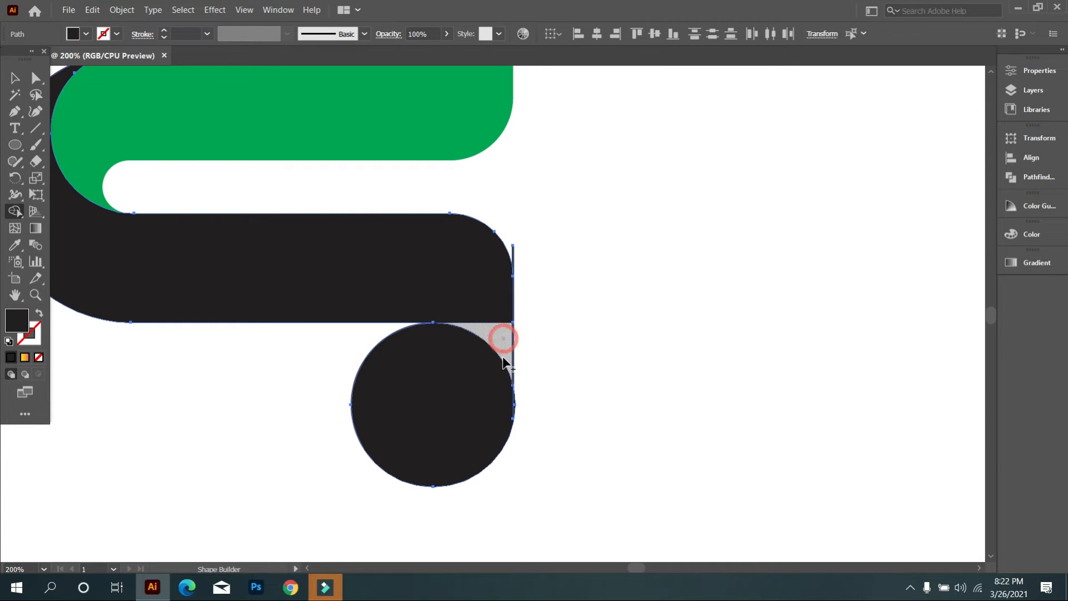
{"action": "left_click", "coordinate": [498, 348]}
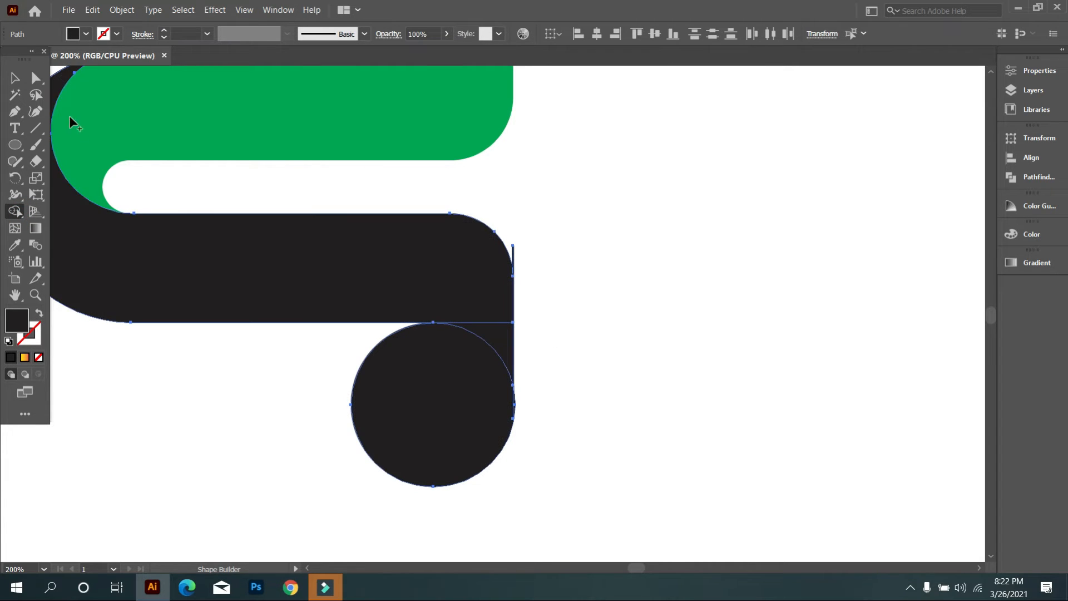
{"action": "left_click", "coordinate": [15, 78]}
{"action": "left_click", "coordinate": [145, 360]}
Delete the construction circle and the leftover piece of the vertical line below the curved tip
{"action": "left_click", "coordinate": [367, 423]}
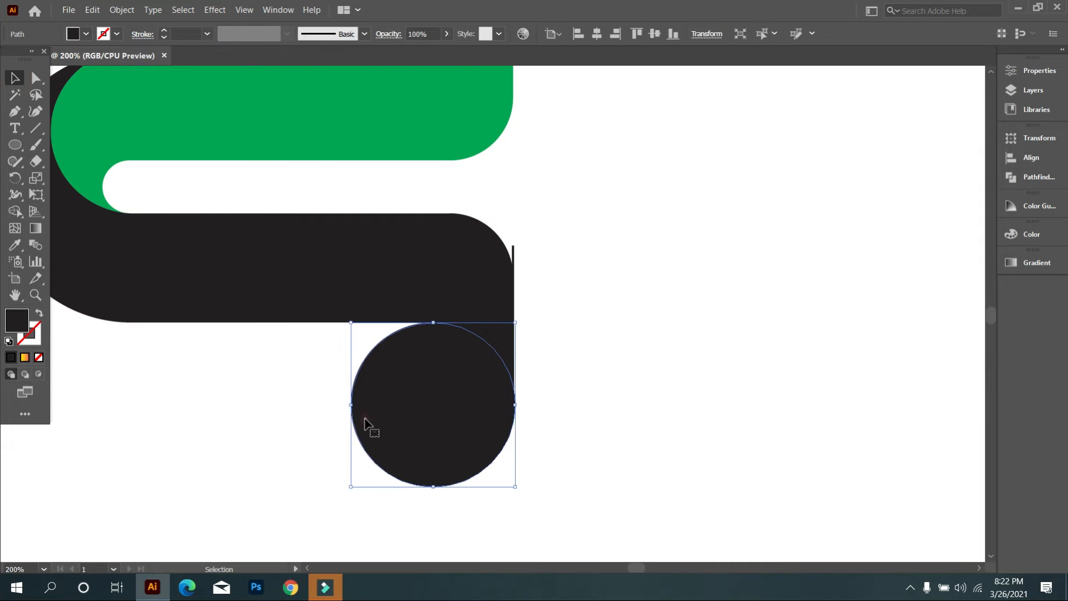
{"action": "key", "text": "Delete"}
{"action": "left_click_drag", "start_coordinate": [530, 417], "coordinate": [504, 419]}
{"action": "key", "text": "Delete"}
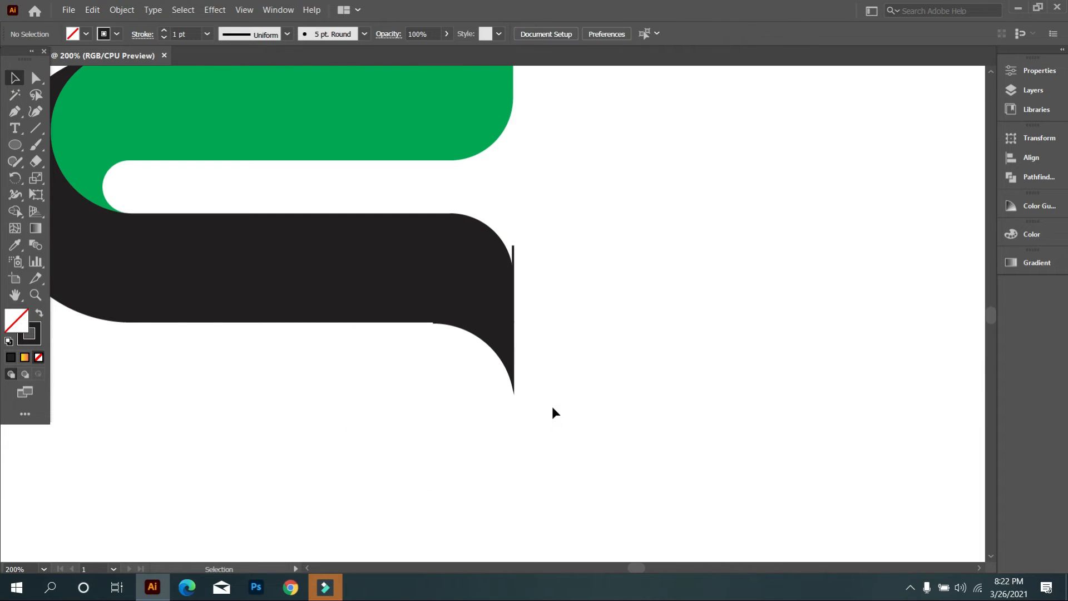
Try to delete the leftover line stub beside the lower arm's rounded corner
{"action": "left_click_drag", "start_coordinate": [508, 237], "coordinate": [517, 254]}
{"action": "key", "text": "Delete"}
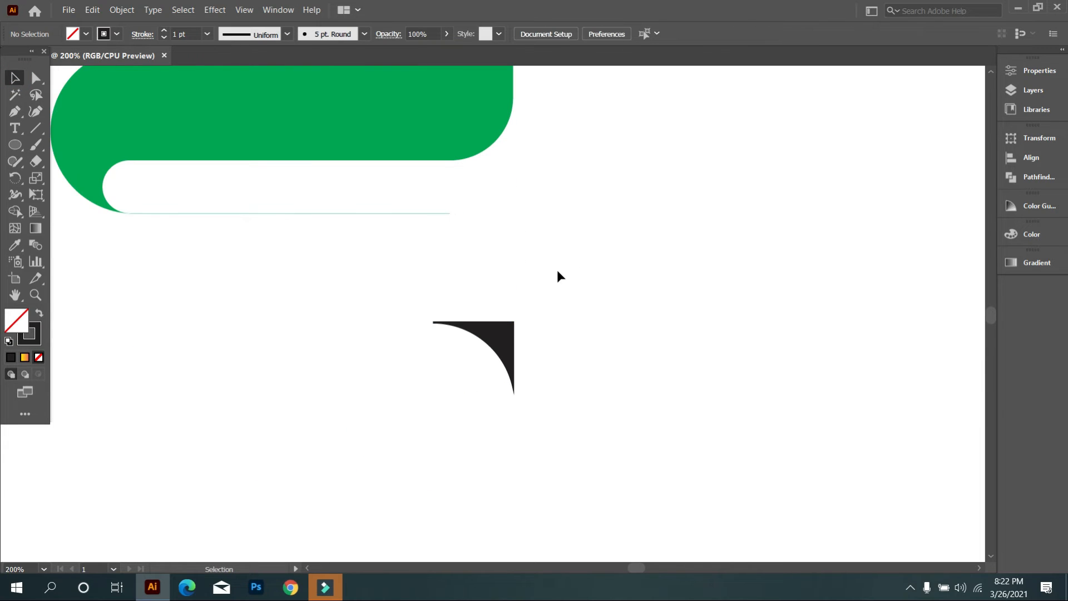
{"action": "key", "text": "ctrl+z"}
{"action": "left_click", "coordinate": [601, 303]}
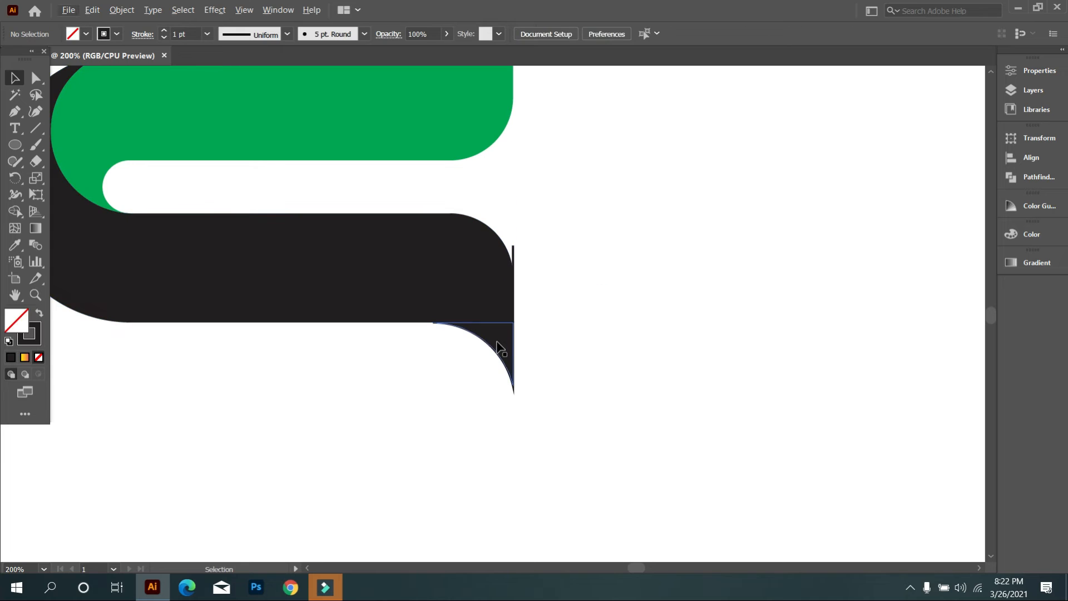
Remove the stroke from the black curved tip beneath the lower arm's open end, keeping its fill
{"action": "left_click", "coordinate": [501, 342]}
{"action": "left_click", "coordinate": [113, 34]}
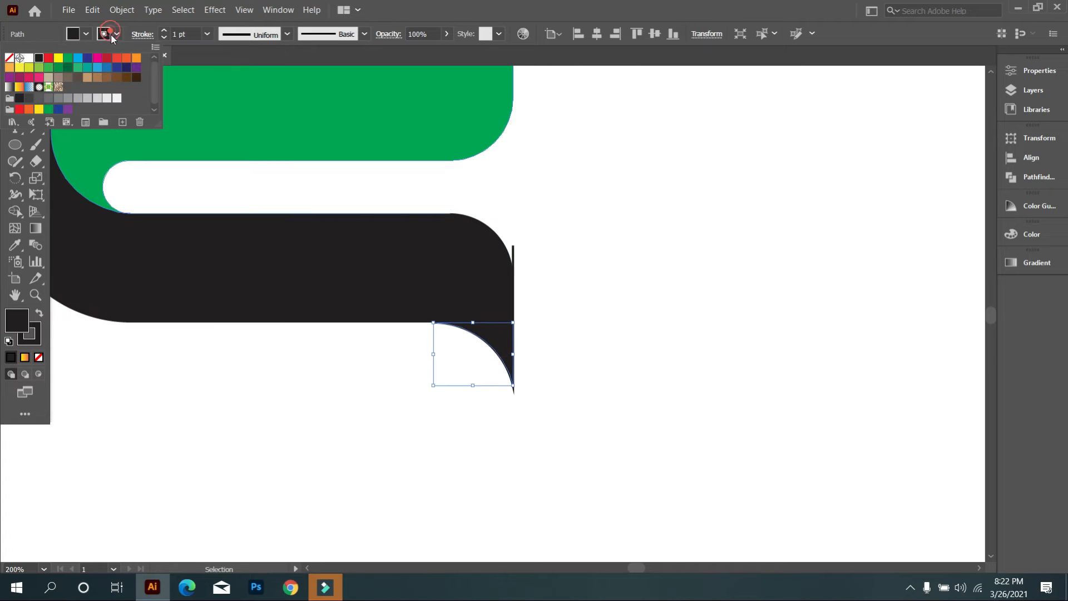
{"action": "left_click", "coordinate": [9, 58]}
{"action": "left_click", "coordinate": [309, 375]}
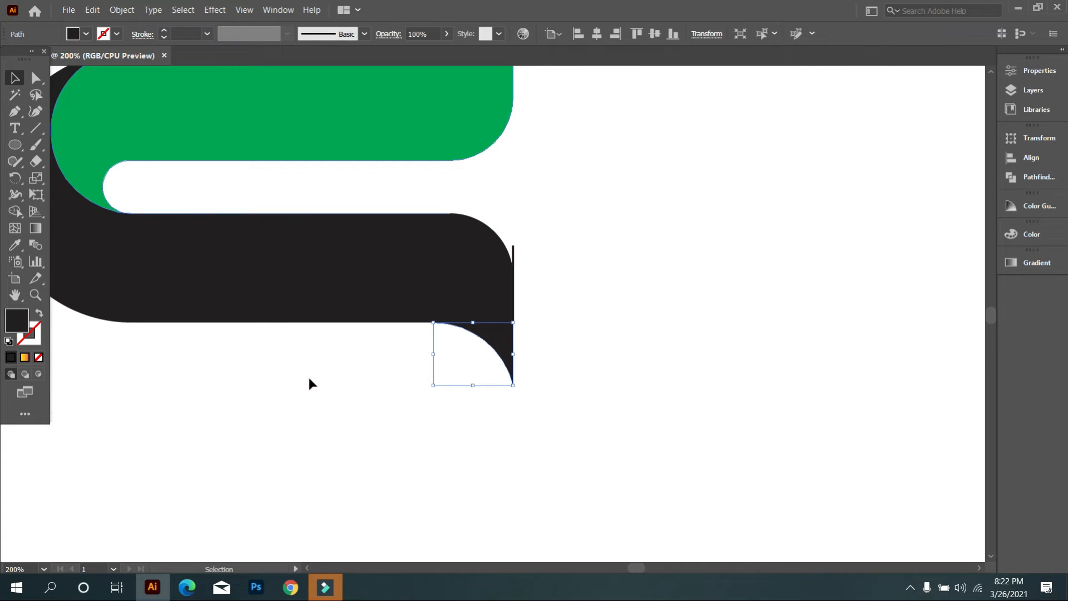
{"action": "left_click", "coordinate": [309, 376]}
Delete the leftover vertical line stub beside the lower arm's rounded corner
{"action": "scroll", "coordinate": [496, 308], "scroll_direction": "up", "scroll_amount": 2, "text": "alt"}
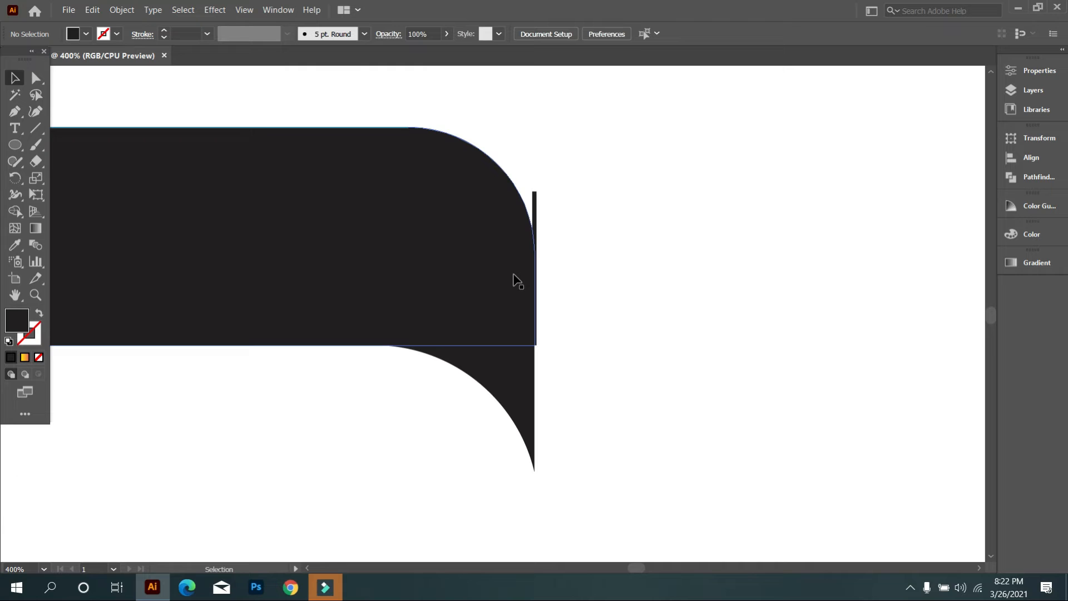
{"action": "left_click", "coordinate": [531, 195]}
{"action": "left_click", "coordinate": [572, 333]}
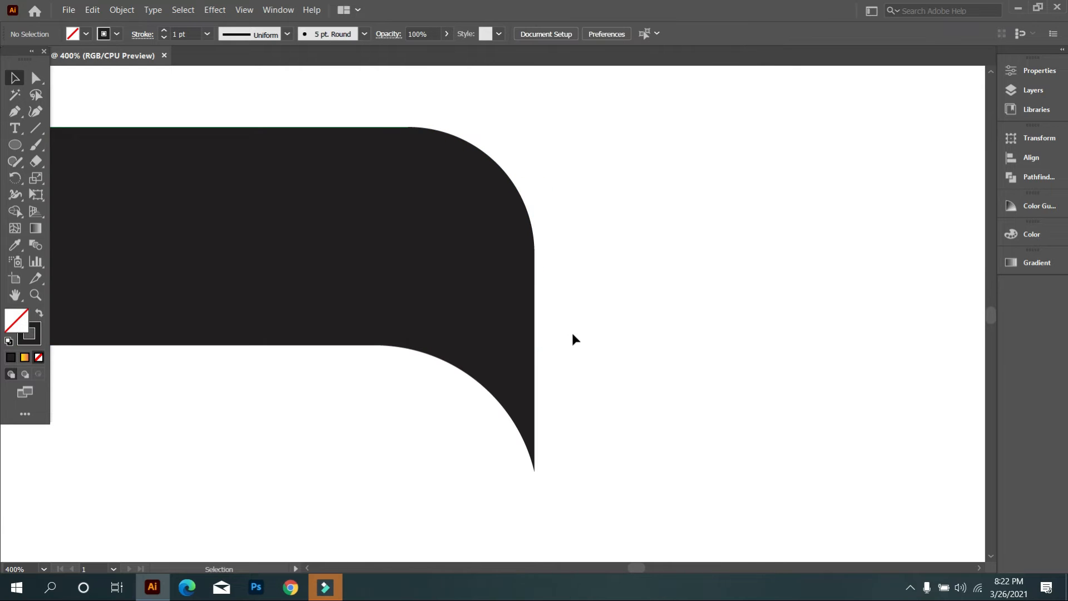
{"action": "scroll", "coordinate": [337, 309], "scroll_direction": "down", "scroll_amount": 2, "text": "alt"}
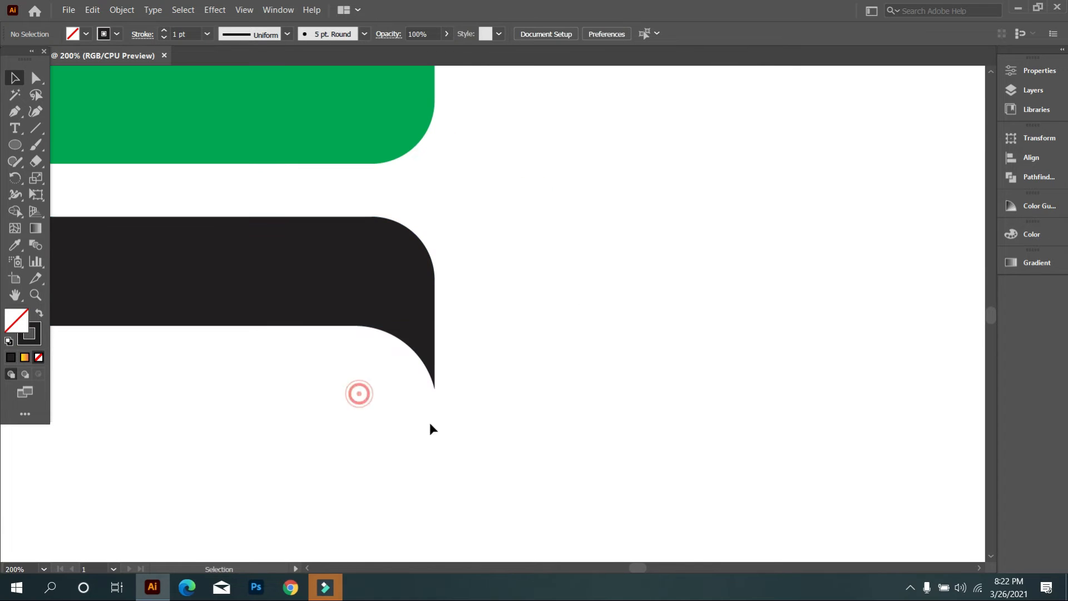
Merge the curved tip with the black lower arm using the Shape Builder
{"action": "left_click_drag", "start_coordinate": [431, 424], "coordinate": [341, 280]}
{"action": "scroll", "coordinate": [341, 280], "scroll_direction": "down", "scroll_amount": 2, "text": "alt"}
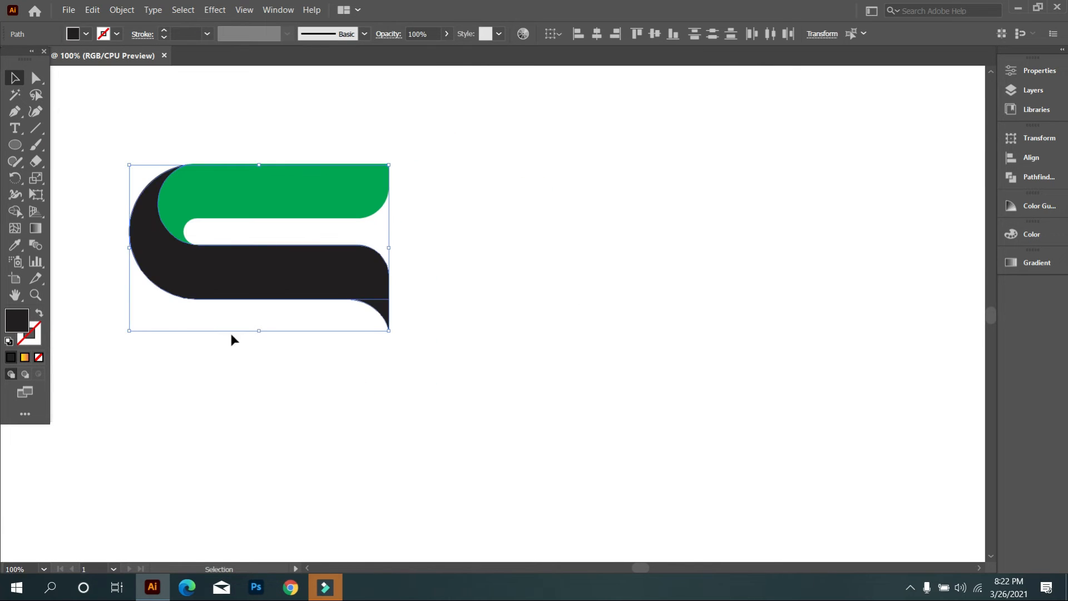
{"action": "left_click", "coordinate": [15, 212]}
{"action": "mouse_move", "coordinate": [331, 266]}
{"action": "left_mouse_down"}
{"action": "mouse_move", "coordinate": [372, 281]}
{"action": "mouse_move", "coordinate": [372, 305]}
{"action": "left_mouse_up"}
{"action": "left_click", "coordinate": [16, 78]}
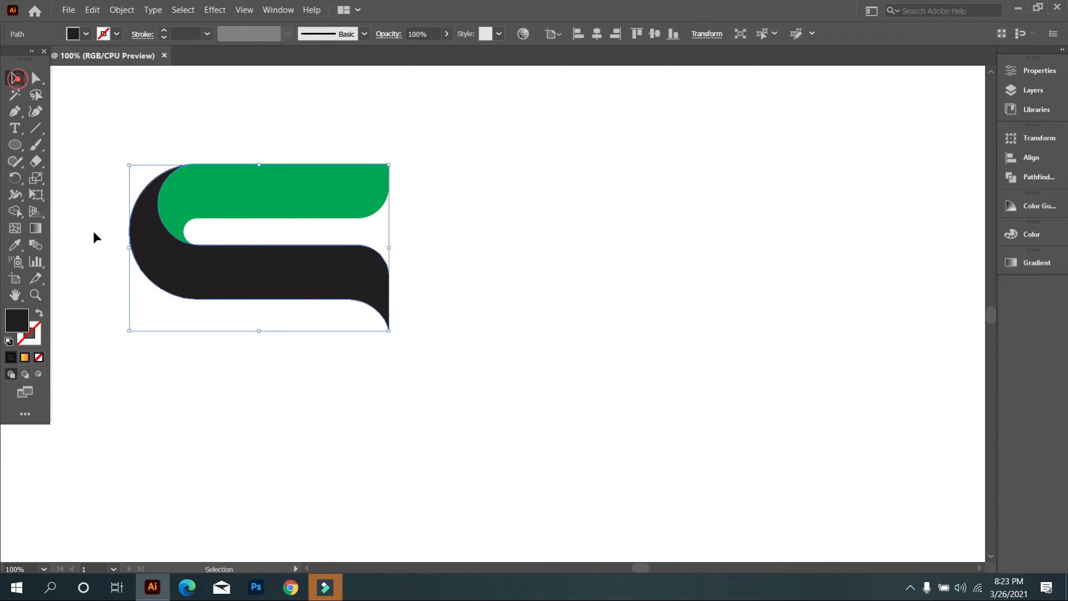
{"action": "left_click", "coordinate": [110, 282]}
Duplicate the whole green and black mark in place and shift the copy up by about half an arm's thickness
{"action": "left_click_drag", "start_coordinate": [264, 359], "coordinate": [388, 399]}
{"action": "scroll", "coordinate": [377, 357], "scroll_direction": "up", "scroll_amount": 1, "text": "alt"}
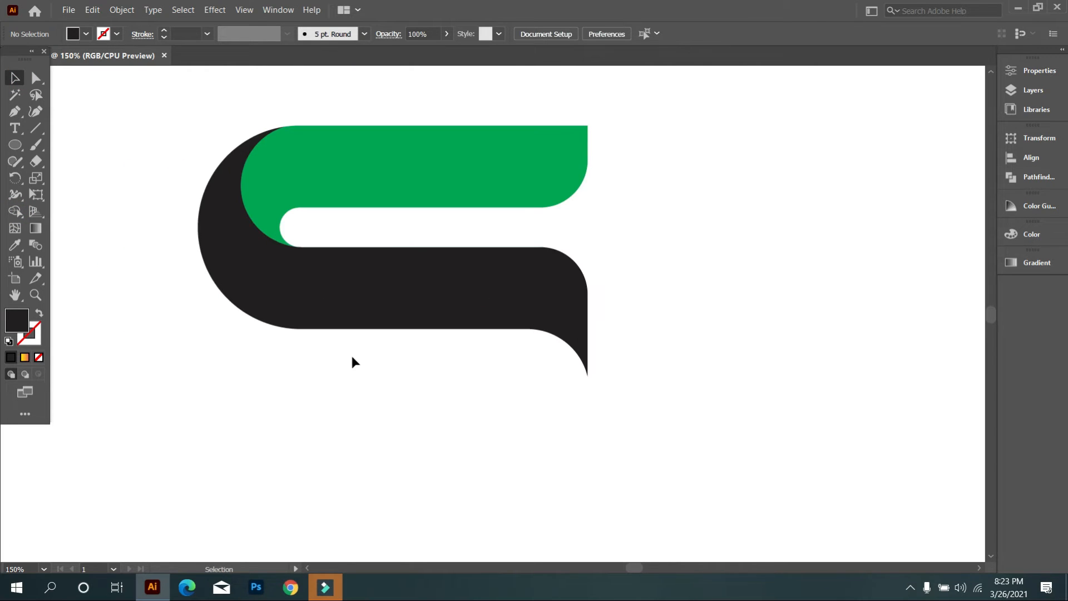
{"action": "scroll", "coordinate": [353, 360], "scroll_direction": "up", "scroll_amount": 1}
{"action": "left_click", "coordinate": [366, 358]}
{"action": "left_click", "coordinate": [410, 436]}
{"action": "left_click_drag", "start_coordinate": [231, 163], "coordinate": [454, 357]}
{"action": "left_click", "coordinate": [93, 10]}
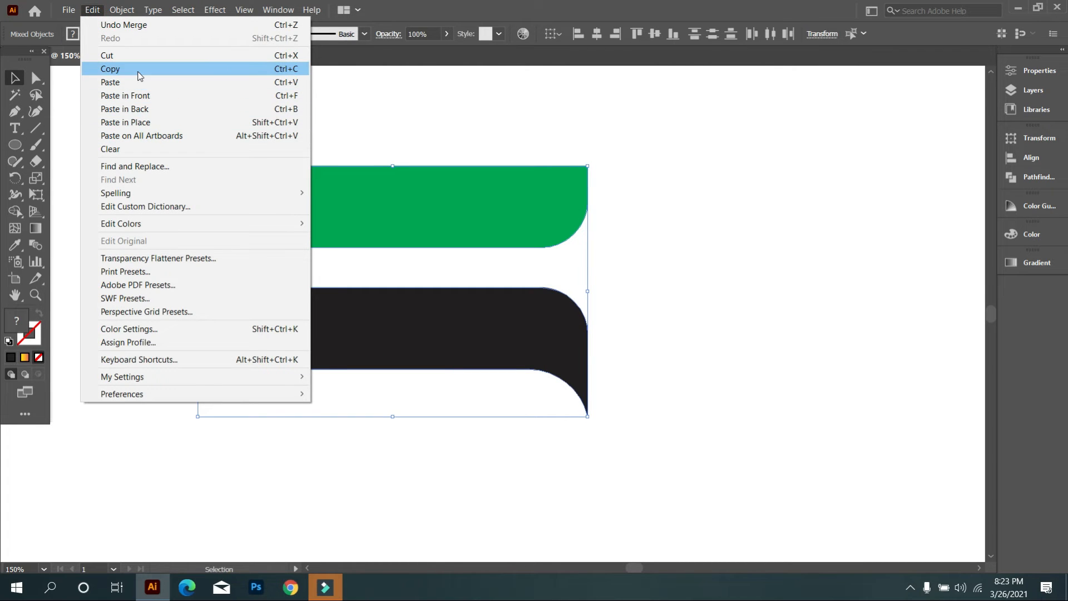
{"action": "left_click", "coordinate": [138, 70]}
{"action": "left_click", "coordinate": [92, 9]}
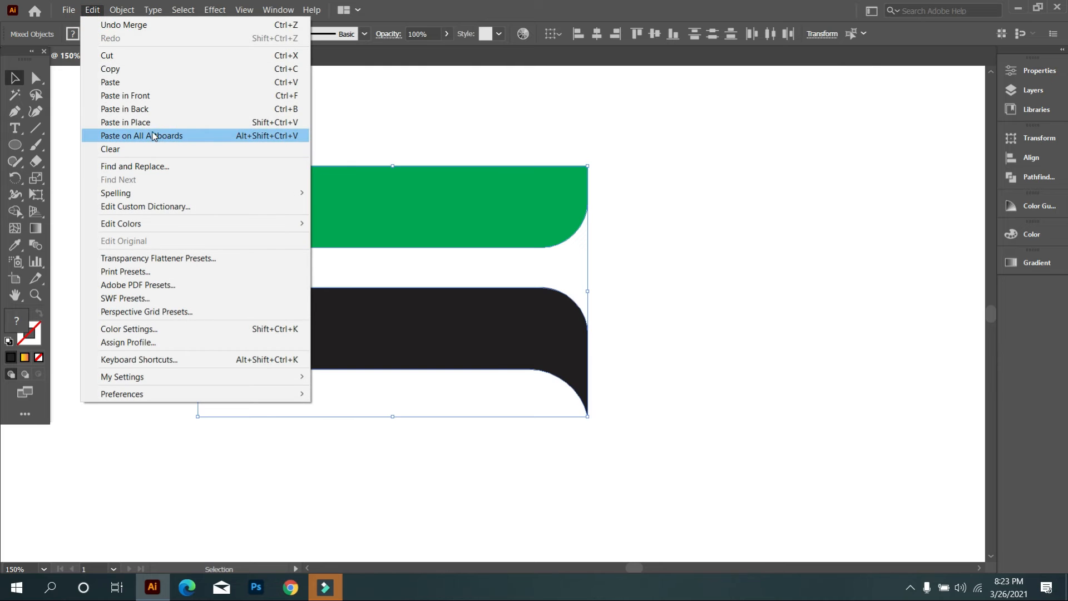
{"action": "left_click", "coordinate": [142, 122]}
{"action": "left_click_drag", "start_coordinate": [369, 340], "coordinate": [372, 301]}
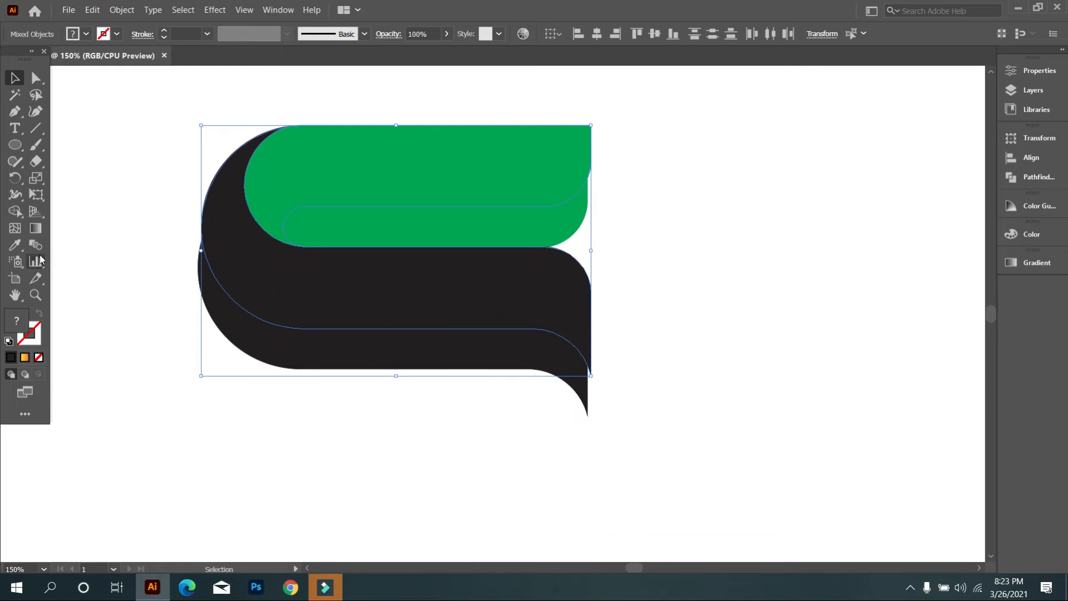
Split the original black shape into two bands along the raised copy's lower edge with the Shape Builder
{"action": "left_click", "coordinate": [15, 211]}
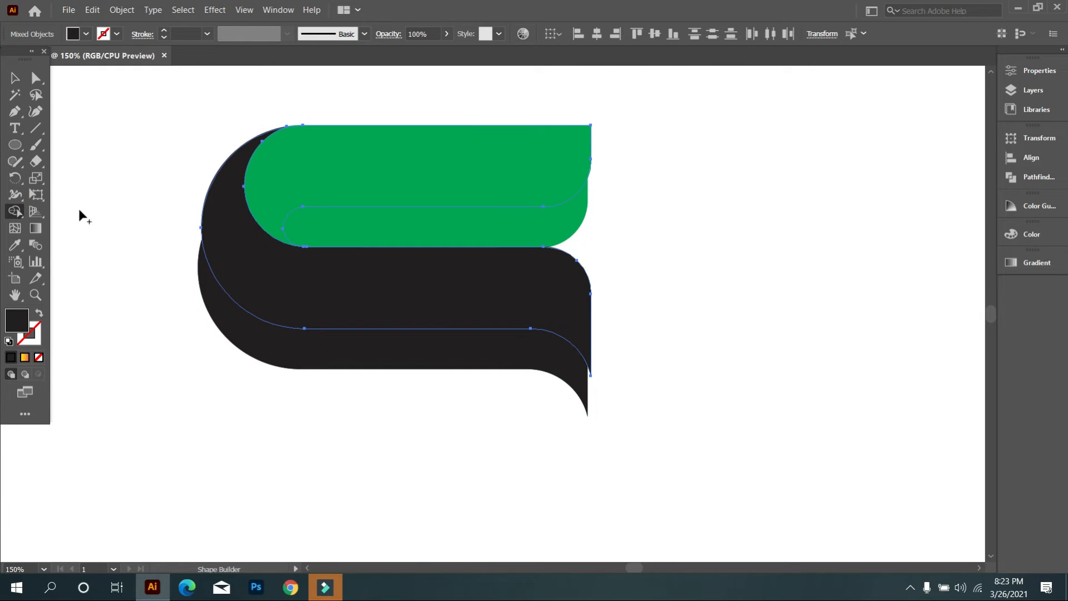
{"action": "left_click", "coordinate": [15, 78]}
{"action": "left_click", "coordinate": [175, 294]}
{"action": "left_click_drag", "start_coordinate": [155, 152], "coordinate": [575, 456]}
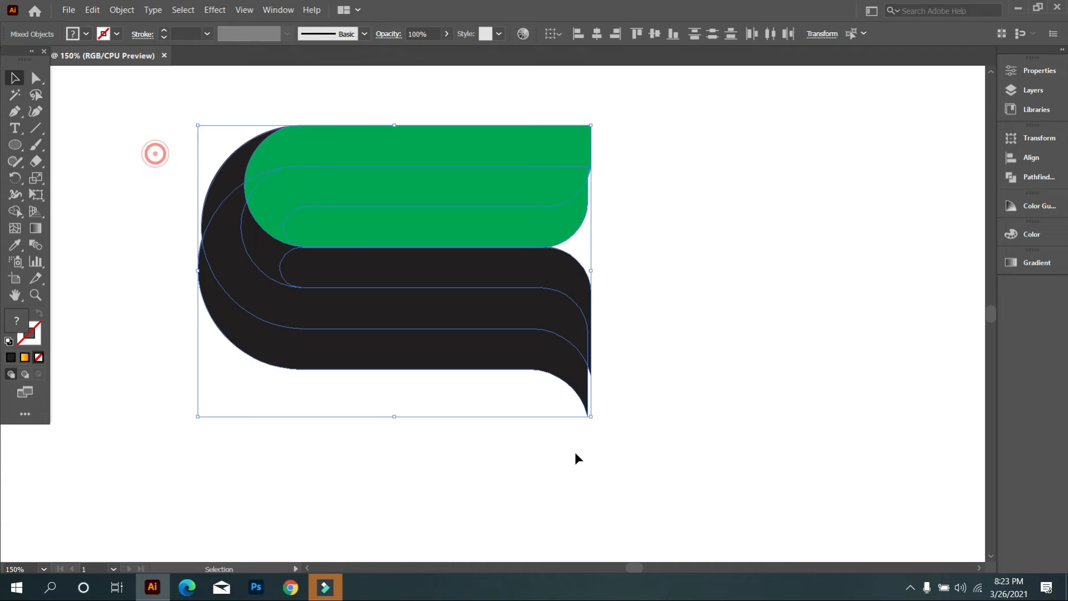
{"action": "left_click", "coordinate": [23, 214]}
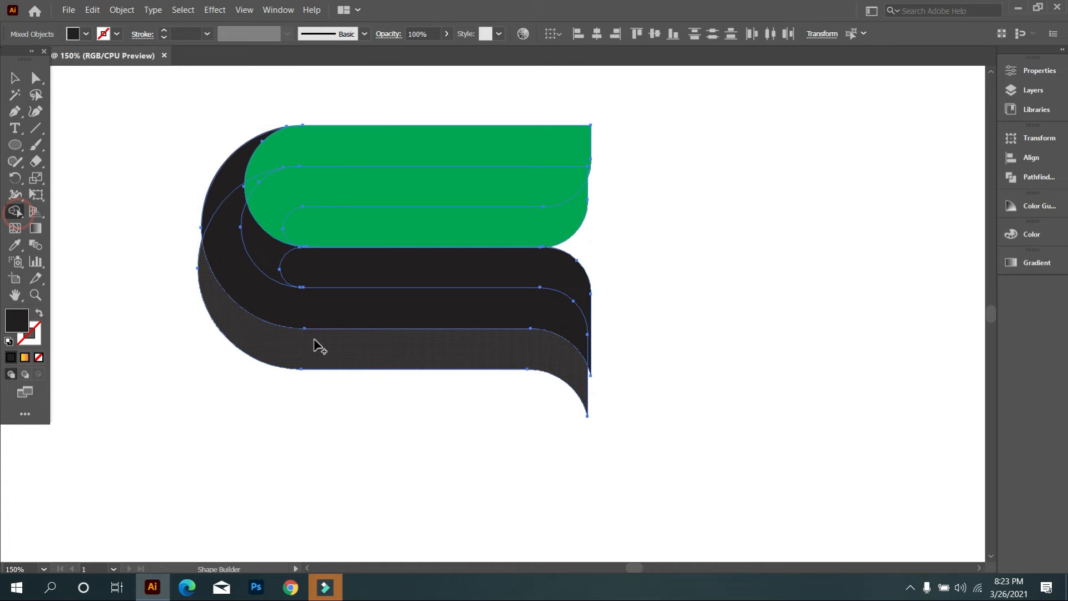
{"action": "left_click", "coordinate": [15, 78]}
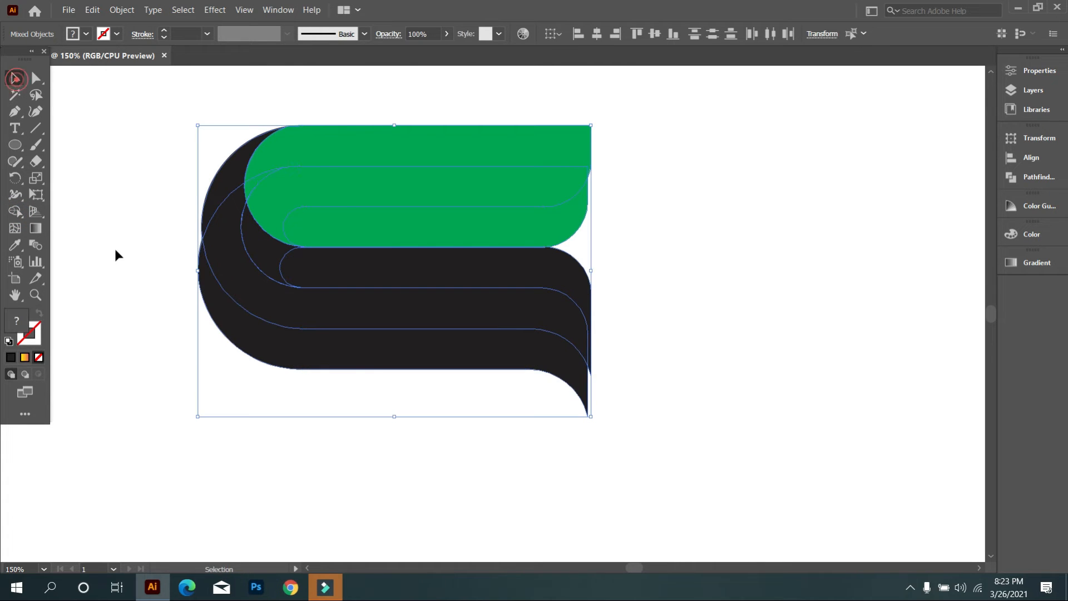
Delete the raised copy's leftover black and green pieces, keeping the original mark with its divided black arm
{"action": "left_click", "coordinate": [115, 246]}
{"action": "left_click", "coordinate": [234, 167]}
{"action": "key", "text": "Delete"}
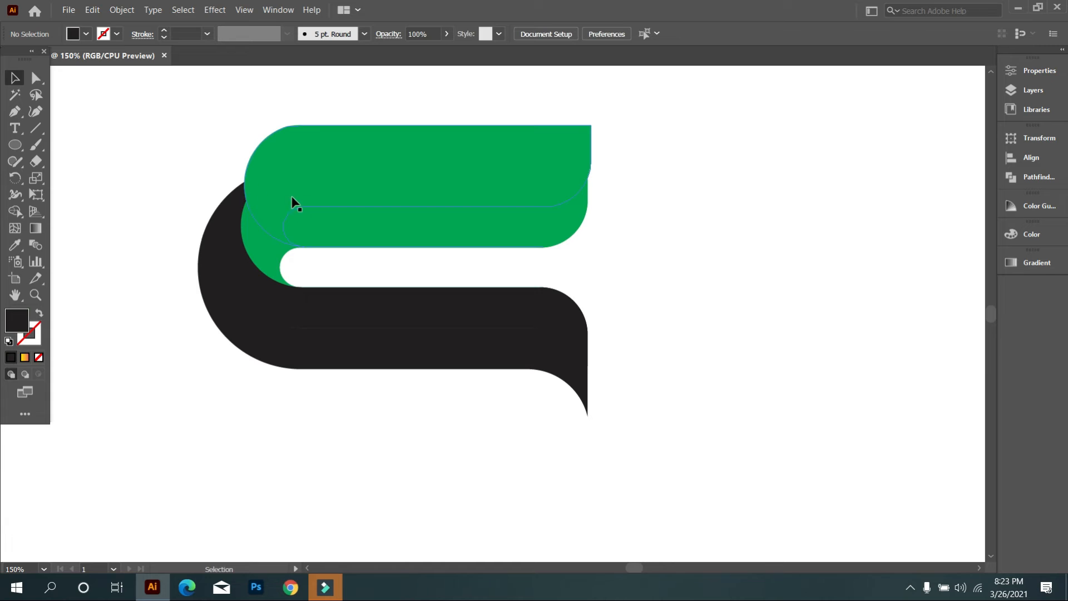
{"action": "left_click", "coordinate": [376, 148]}
{"action": "key", "text": "Delete"}
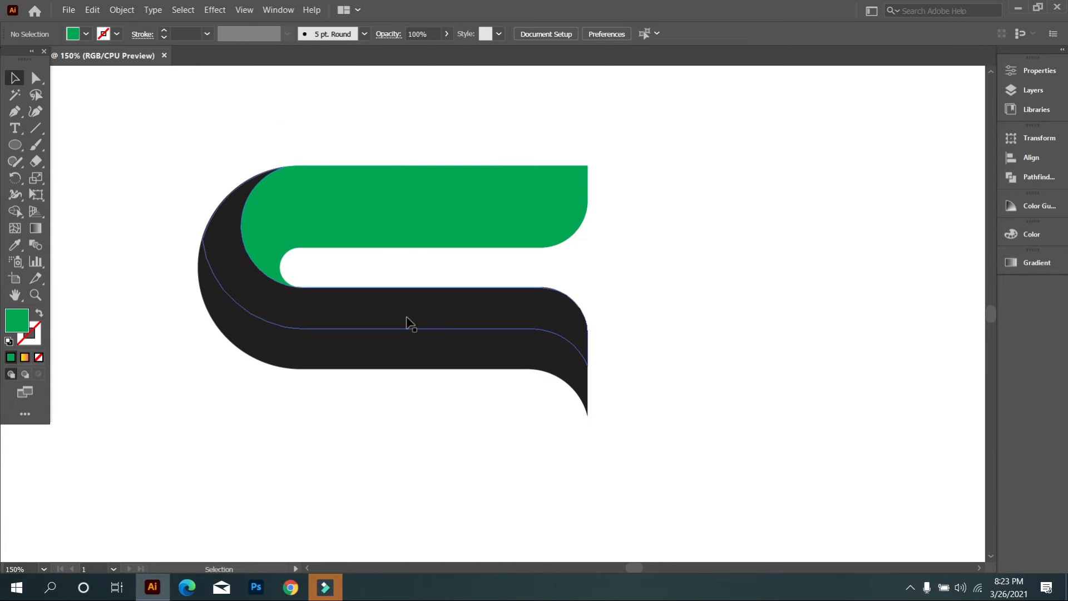
Recolor the green upper shape with the crimson sampled from the first color square
{"action": "scroll", "coordinate": [419, 415], "scroll_direction": "down", "scroll_amount": 2}
{"action": "left_click_drag", "start_coordinate": [285, 234], "coordinate": [453, 392]}
{"action": "left_click", "coordinate": [428, 445]}
{"action": "scroll", "coordinate": [357, 318], "scroll_direction": "up", "scroll_amount": 1}
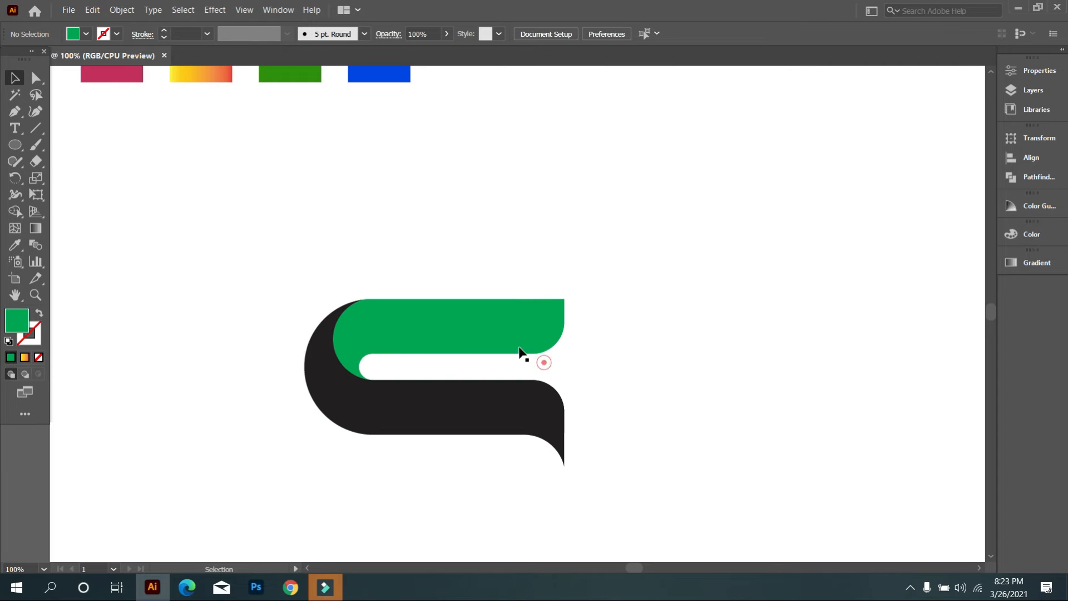
{"action": "scroll", "coordinate": [401, 414], "scroll_direction": "down", "scroll_amount": 1}
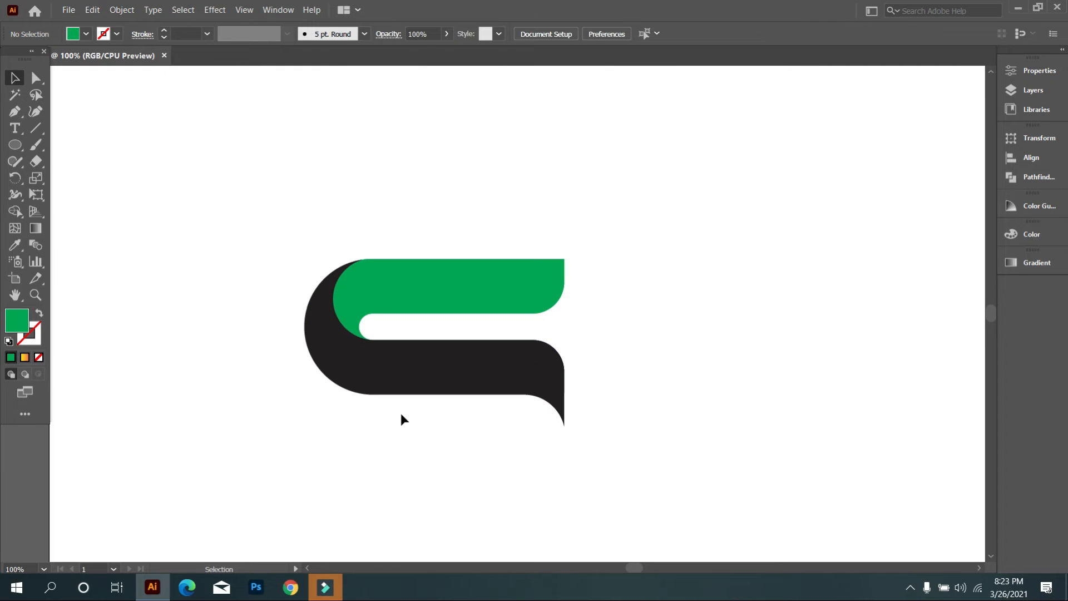
{"action": "left_click", "coordinate": [360, 276]}
{"action": "scroll", "coordinate": [373, 305], "scroll_direction": "down", "scroll_amount": 1}
{"action": "left_click", "coordinate": [15, 245]}
{"action": "left_click", "coordinate": [190, 123]}
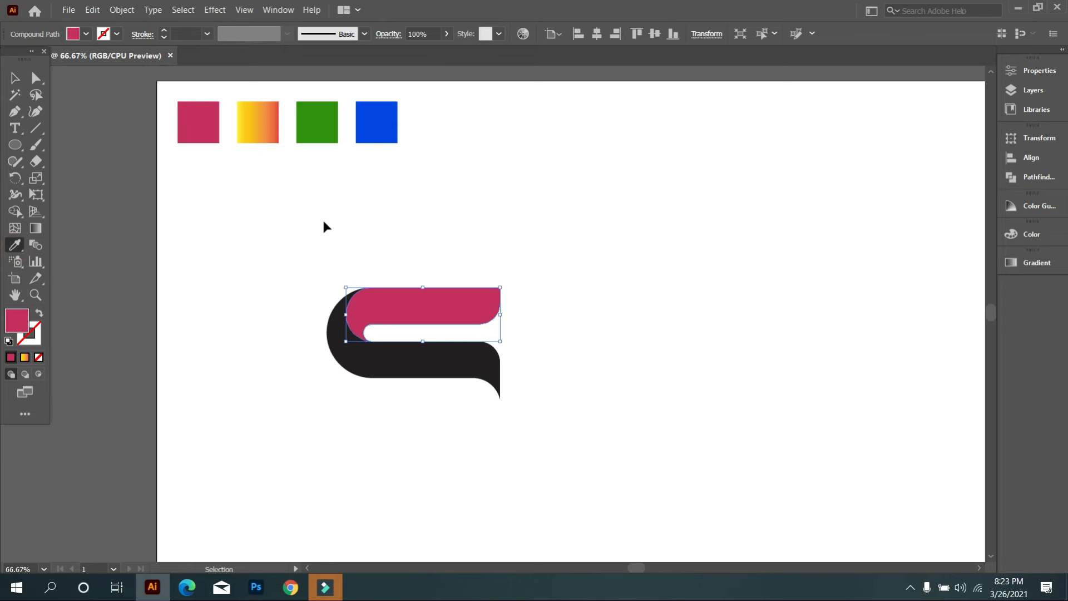
Fill both black bands with the yellow-to-red gradient sampled from the second color square
{"action": "left_click", "coordinate": [390, 365], "text": "ctrl"}
{"action": "left_click", "coordinate": [265, 112]}
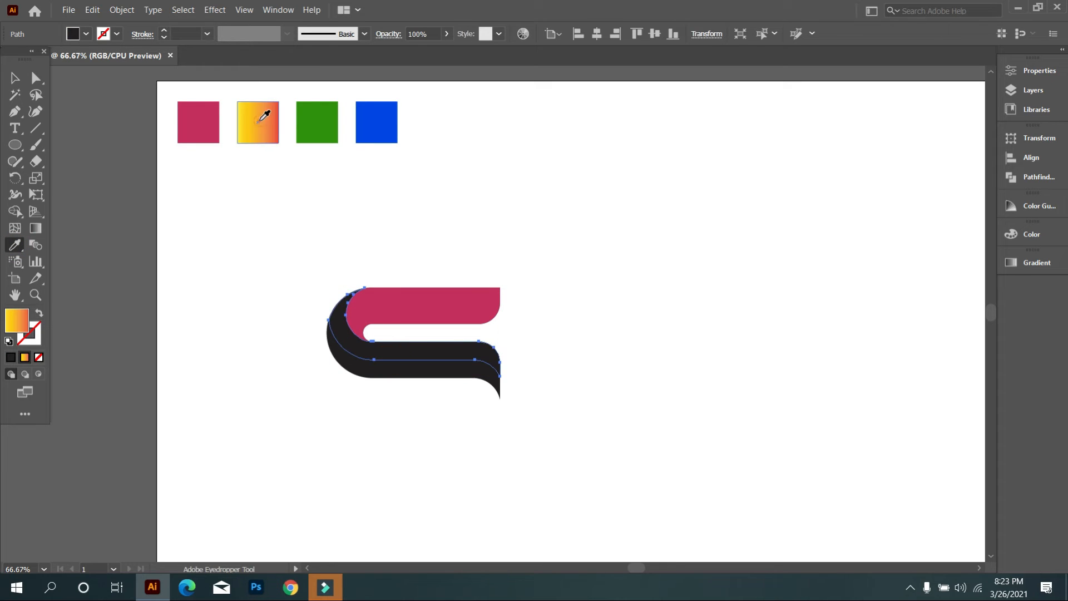
{"action": "left_click", "coordinate": [408, 367], "text": "ctrl"}
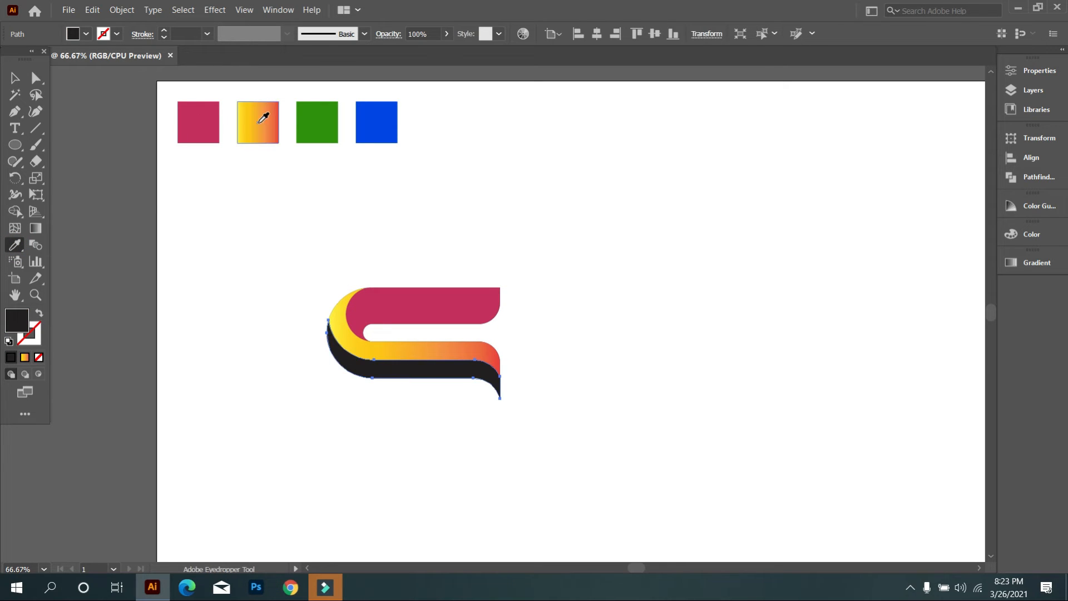
{"action": "left_click", "coordinate": [263, 111]}
{"action": "left_click", "coordinate": [20, 84]}
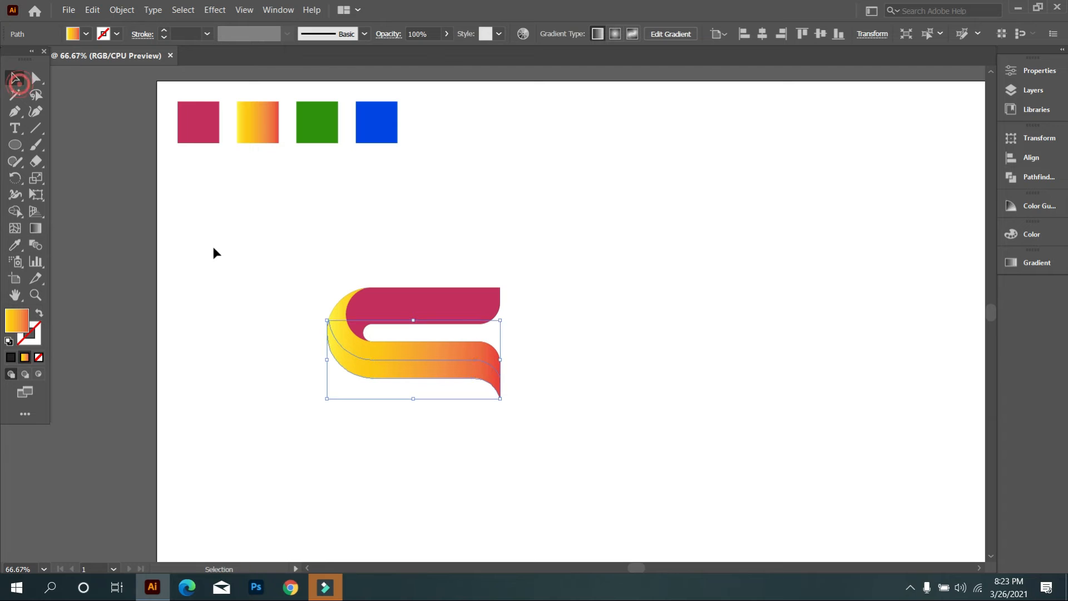
{"action": "left_click", "coordinate": [214, 249]}
Redraw the outer lower band's gradient on a slight downward diagonal from outside the curve to near the tip
{"action": "scroll", "coordinate": [382, 392], "scroll_direction": "up", "scroll_amount": 1}
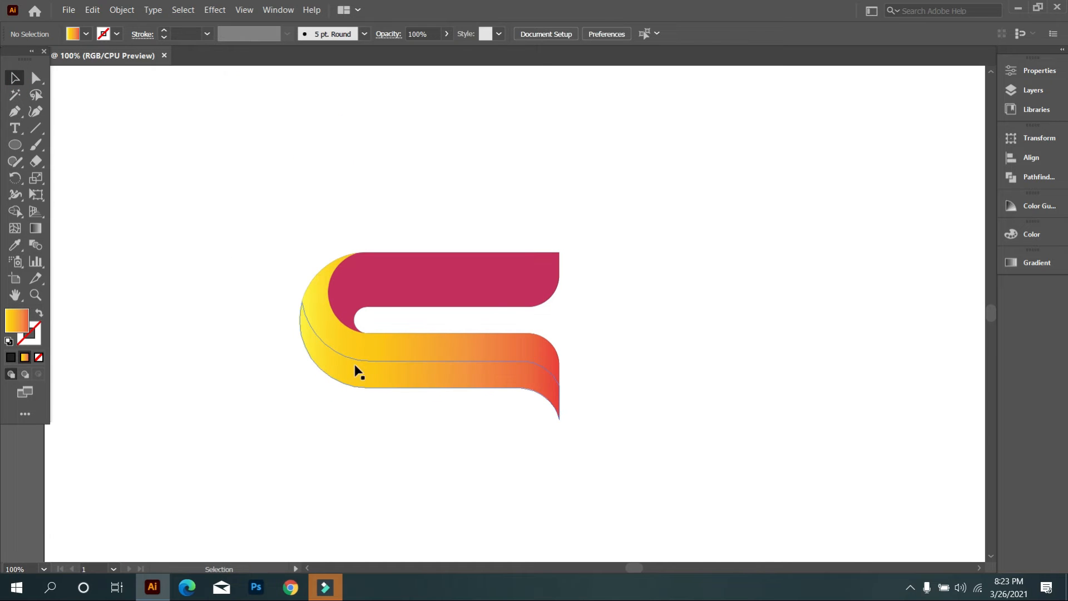
{"action": "left_click", "coordinate": [355, 366]}
{"action": "left_click", "coordinate": [35, 228]}
{"action": "mouse_move", "coordinate": [259, 322]}
{"action": "left_mouse_down"}
{"action": "mouse_move", "coordinate": [358, 362]}
{"action": "mouse_move", "coordinate": [524, 398]}
{"action": "left_mouse_up"}
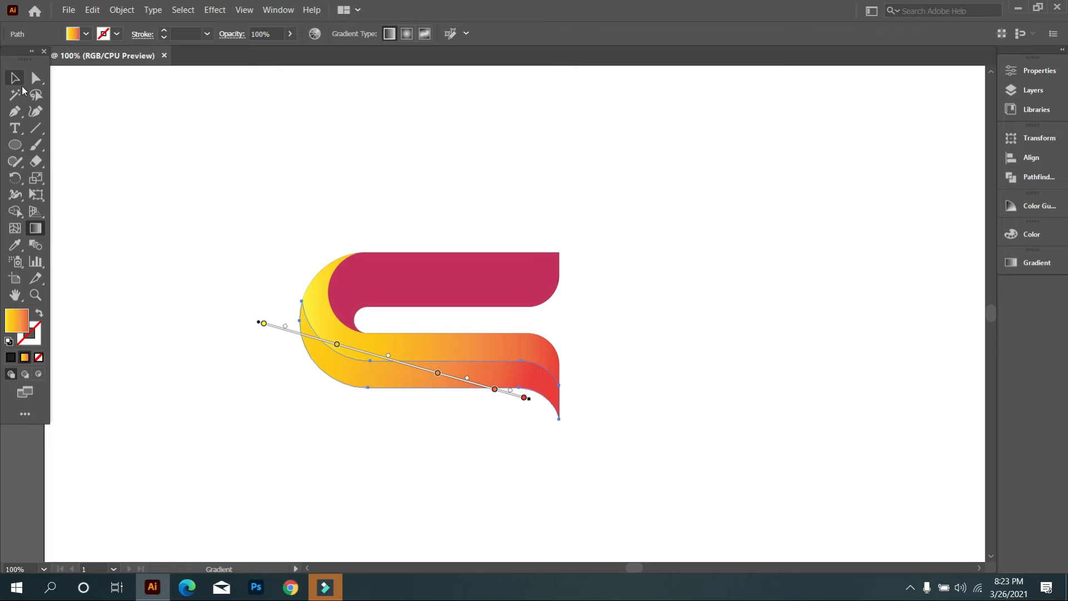
{"action": "left_click", "coordinate": [21, 86]}
{"action": "left_click", "coordinate": [109, 181]}
Angle the inner band's gradient diagonally from outside the curve's upper edge to partway along the lower arm
{"action": "left_click", "coordinate": [393, 344]}
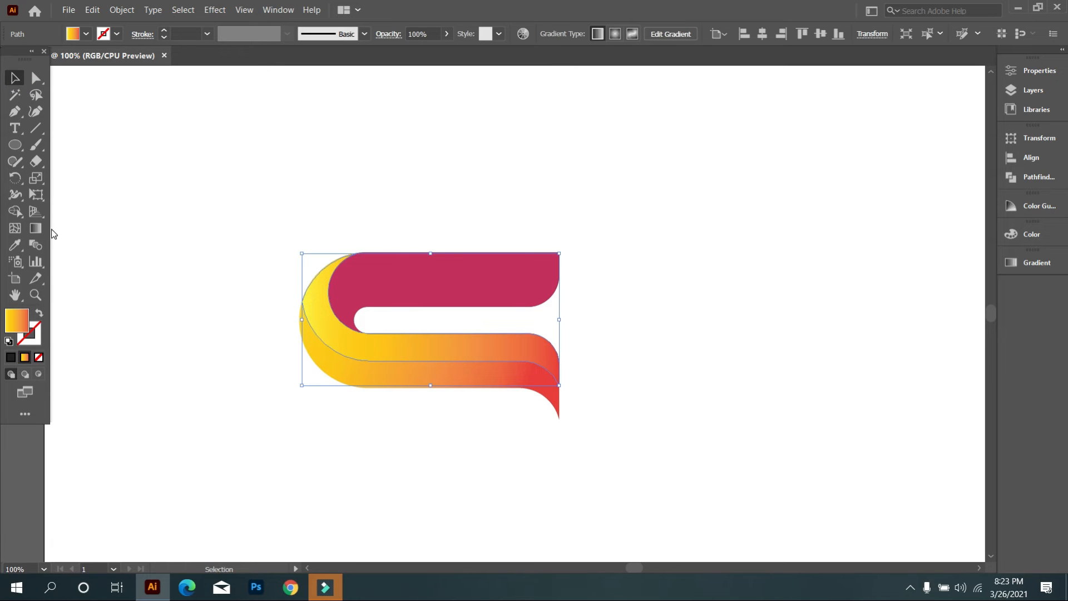
{"action": "left_click", "coordinate": [35, 228]}
{"action": "left_click_drag", "start_coordinate": [323, 288], "coordinate": [545, 395]}
{"action": "left_click_drag", "start_coordinate": [261, 254], "coordinate": [482, 365]}
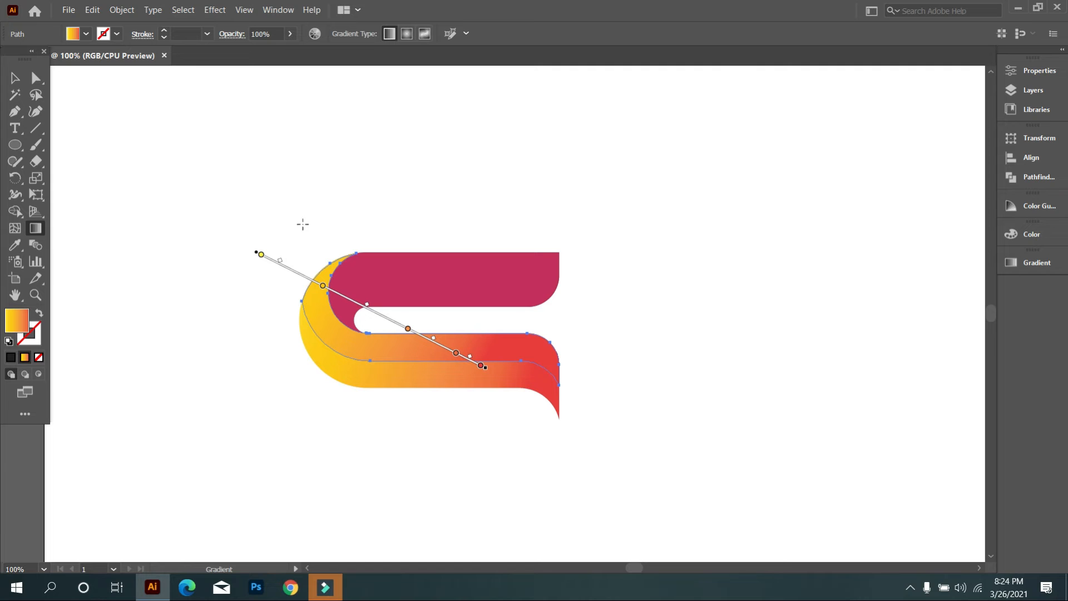
{"action": "left_click", "coordinate": [15, 78]}
{"action": "left_click", "coordinate": [169, 189]}
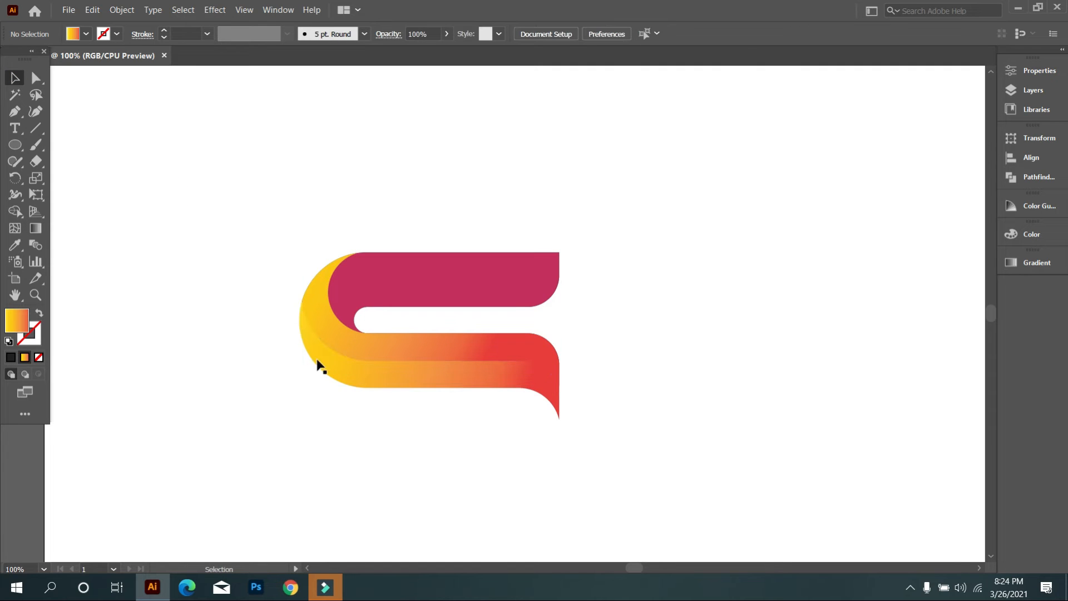
Readjust the inner band's gradient so it runs diagonally from just outside the curve to the curved tip
{"action": "left_click", "coordinate": [461, 448]}
{"action": "left_click", "coordinate": [454, 350]}
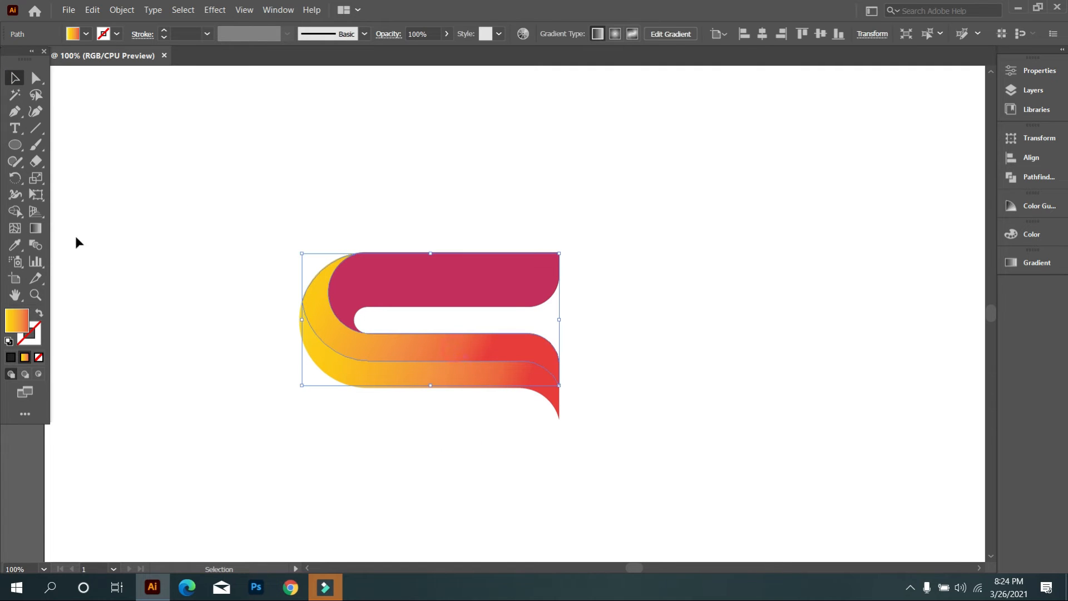
{"action": "left_click", "coordinate": [40, 231]}
{"action": "left_click_drag", "start_coordinate": [418, 283], "coordinate": [632, 395]}
{"action": "left_click_drag", "start_coordinate": [319, 194], "coordinate": [618, 426]}
{"action": "mouse_move", "coordinate": [327, 293]}
{"action": "left_mouse_down"}
{"action": "mouse_move", "coordinate": [595, 359]}
{"action": "mouse_move", "coordinate": [582, 409]}
{"action": "left_mouse_up"}
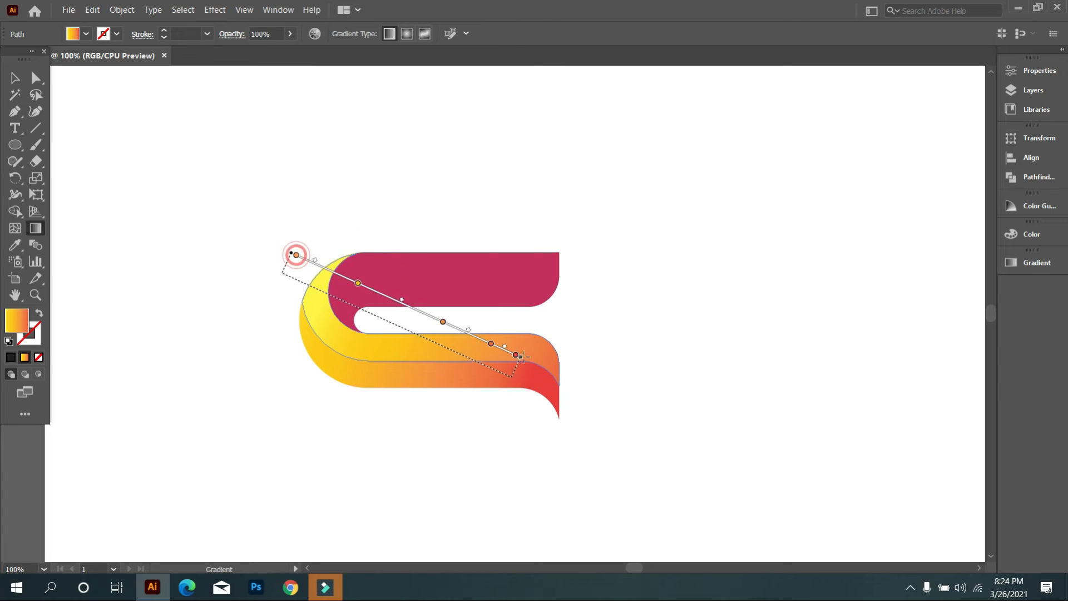
{"action": "left_click_drag", "start_coordinate": [286, 275], "coordinate": [515, 379]}
{"action": "left_click_drag", "start_coordinate": [342, 249], "coordinate": [594, 371]}
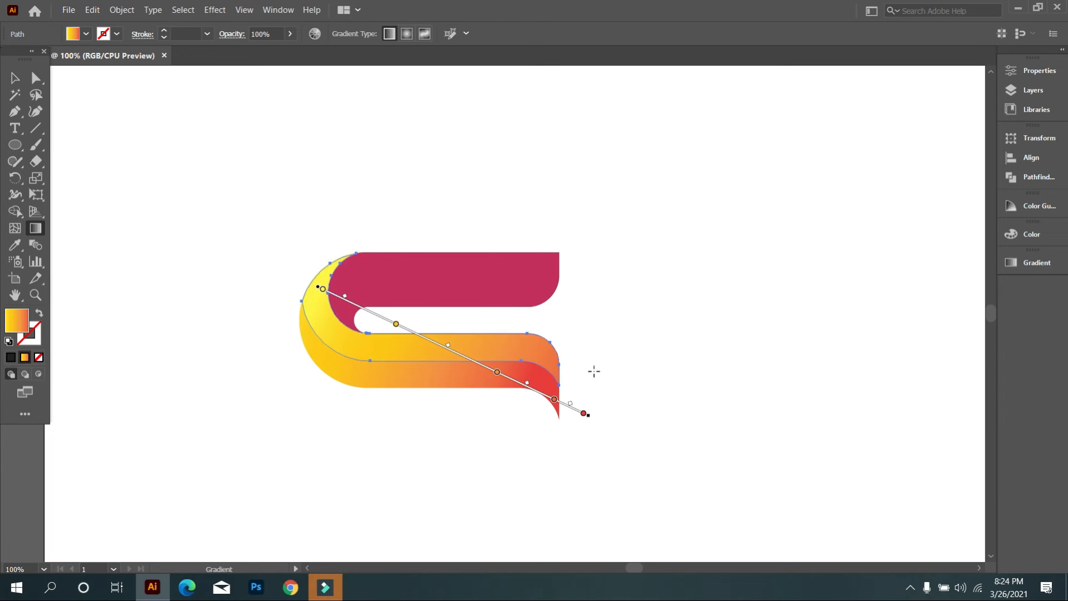
{"action": "mouse_move", "coordinate": [288, 270]}
{"action": "left_mouse_down"}
{"action": "mouse_move", "coordinate": [333, 267]}
{"action": "mouse_move", "coordinate": [546, 398]}
{"action": "left_mouse_up"}
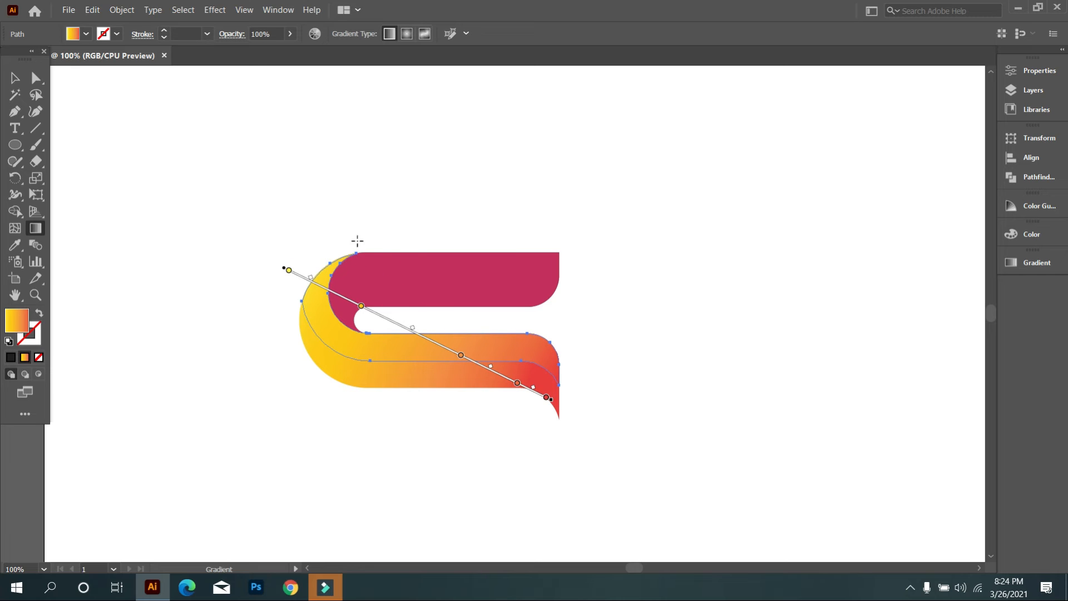
{"action": "left_click", "coordinate": [14, 77]}
{"action": "left_click", "coordinate": [145, 131]}
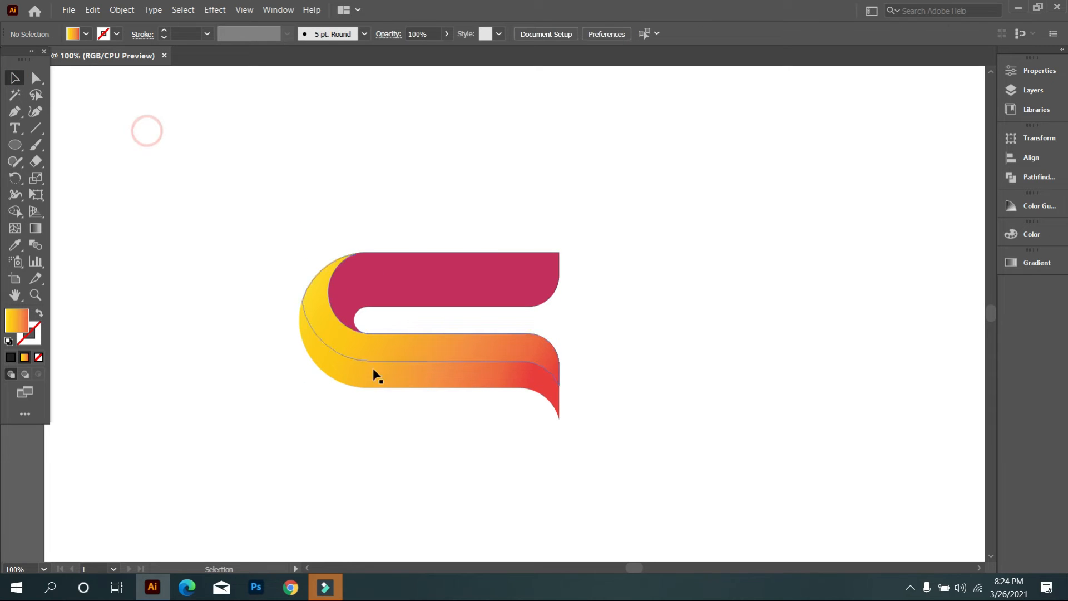
Redraw the outer lower band's gradient on a downward diagonal from outside the curve to the lower arm before the curved tip
{"action": "scroll", "coordinate": [399, 417], "scroll_direction": "up", "scroll_amount": 3}
{"action": "left_click", "coordinate": [397, 340]}
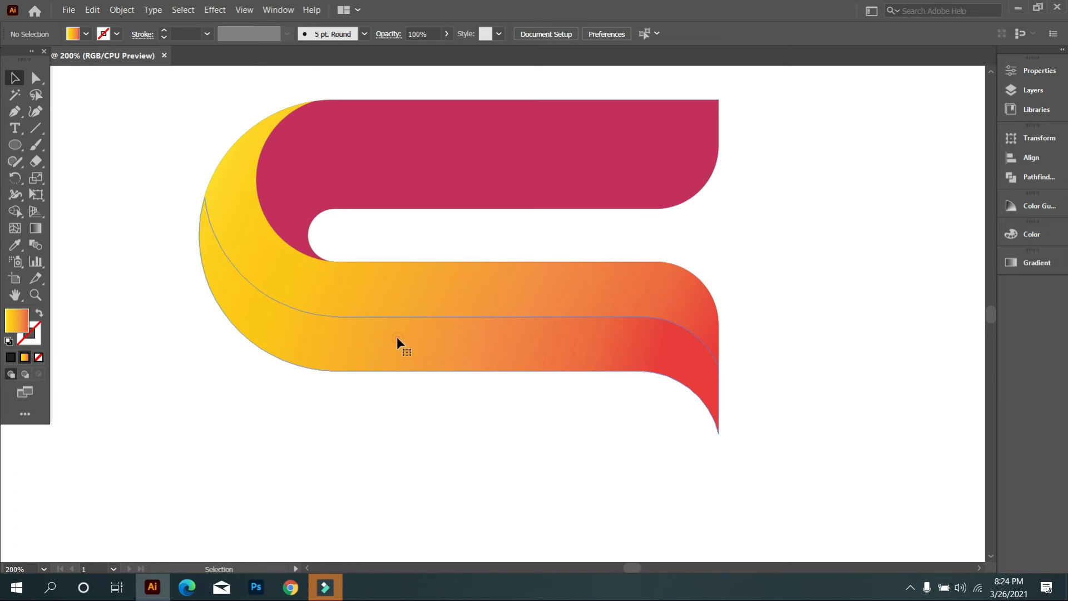
{"action": "left_click", "coordinate": [39, 232]}
{"action": "mouse_move", "coordinate": [167, 232]}
{"action": "left_mouse_down"}
{"action": "mouse_move", "coordinate": [381, 318]}
{"action": "mouse_move", "coordinate": [627, 394]}
{"action": "left_mouse_up"}
{"action": "mouse_move", "coordinate": [161, 267]}
{"action": "left_mouse_down"}
{"action": "mouse_move", "coordinate": [466, 334]}
{"action": "mouse_move", "coordinate": [672, 349]}
{"action": "left_mouse_up"}
{"action": "left_click_drag", "start_coordinate": [155, 232], "coordinate": [591, 379]}
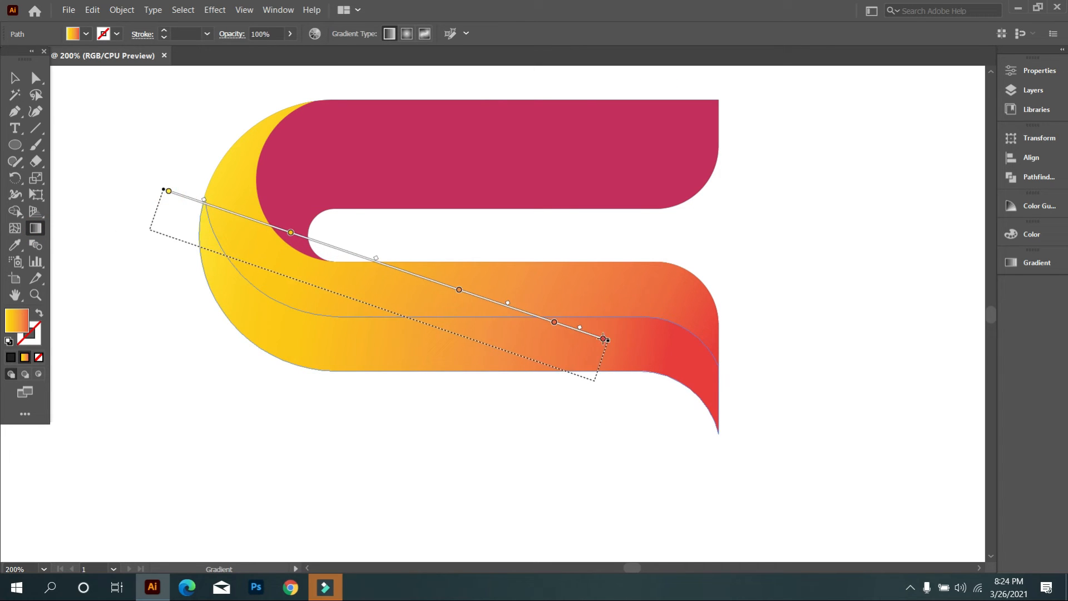
{"action": "left_click", "coordinate": [24, 81]}
{"action": "left_click", "coordinate": [136, 181]}
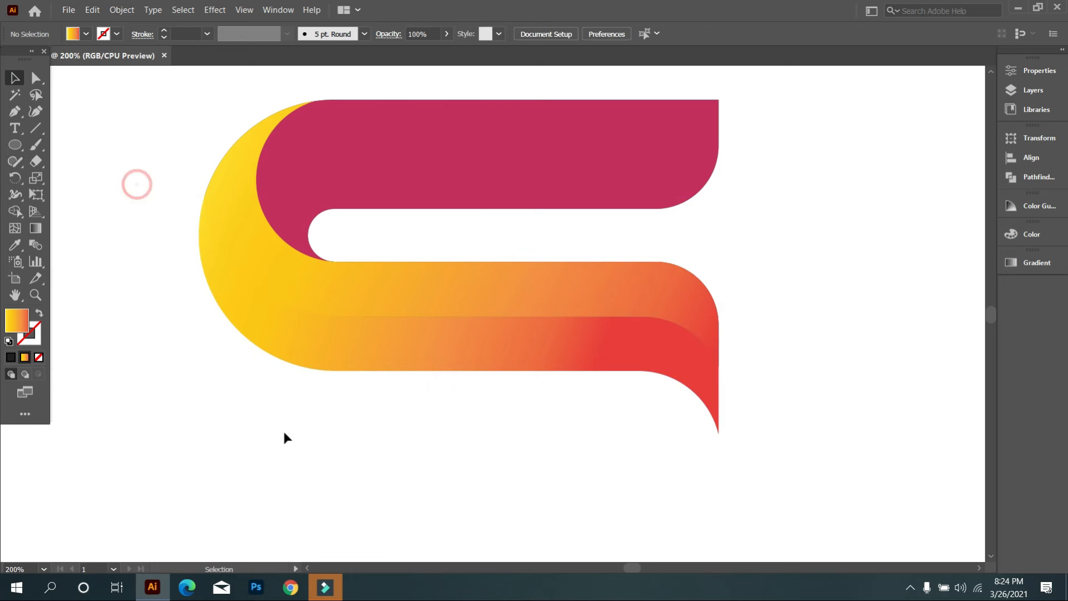
Draw a rectangle over the upper crimson bar, matching its height and extending past its straight end, and fill it dark blue
{"action": "key", "text": "ctrl+1"}
{"action": "scroll", "coordinate": [411, 439], "scroll_direction": "down", "scroll_amount": 2}
{"action": "scroll", "coordinate": [390, 334], "scroll_direction": "up", "scroll_amount": 1}
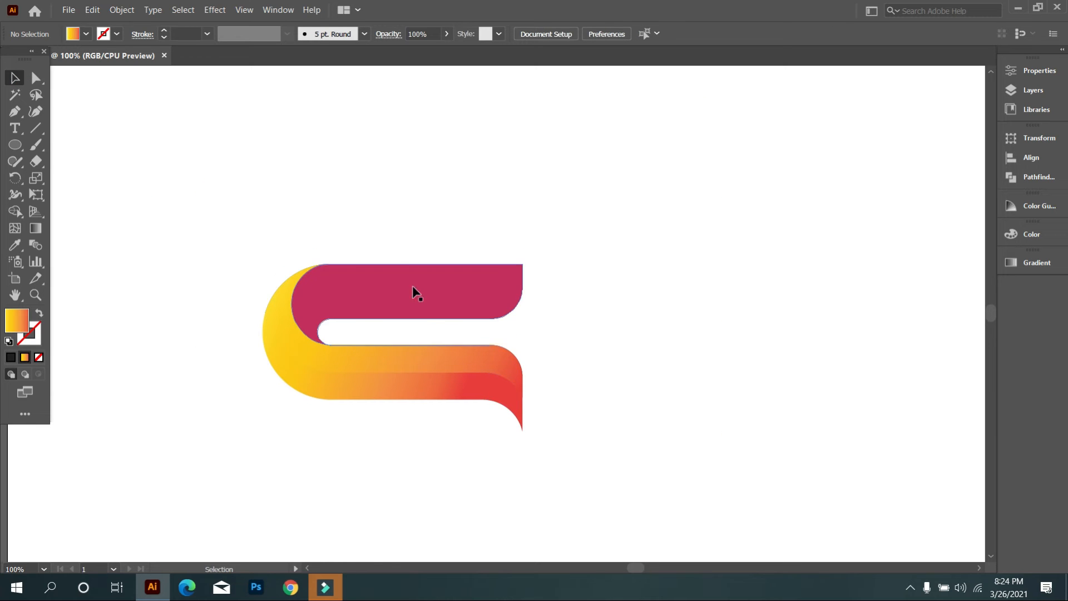
{"action": "scroll", "coordinate": [411, 430], "scroll_direction": "up", "scroll_amount": 1}
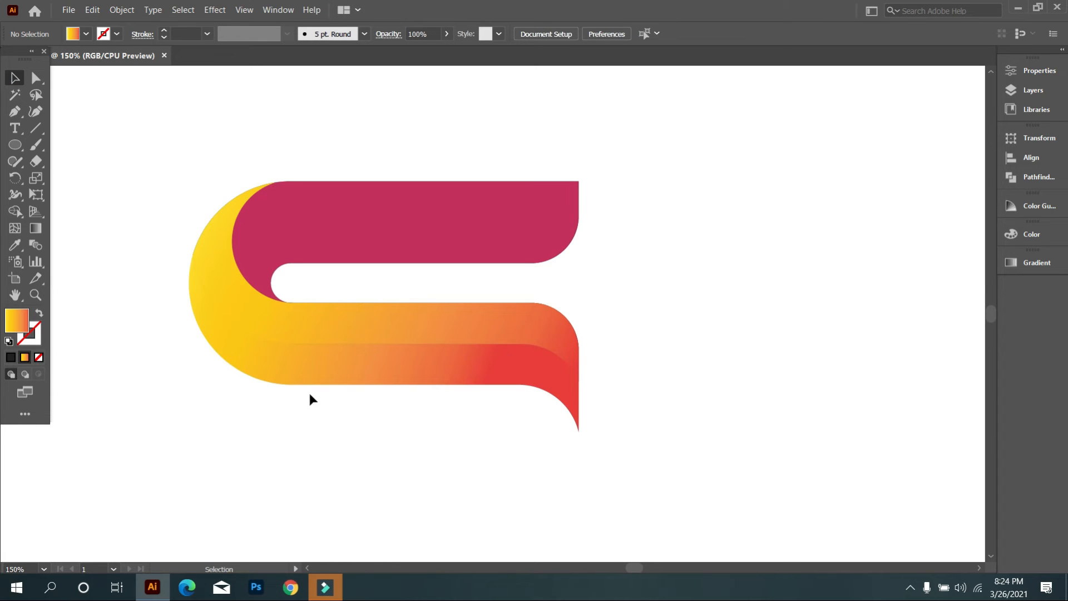
{"action": "left_click_drag", "start_coordinate": [22, 155], "coordinate": [72, 147]}
{"action": "left_click_drag", "start_coordinate": [358, 181], "coordinate": [632, 263]}
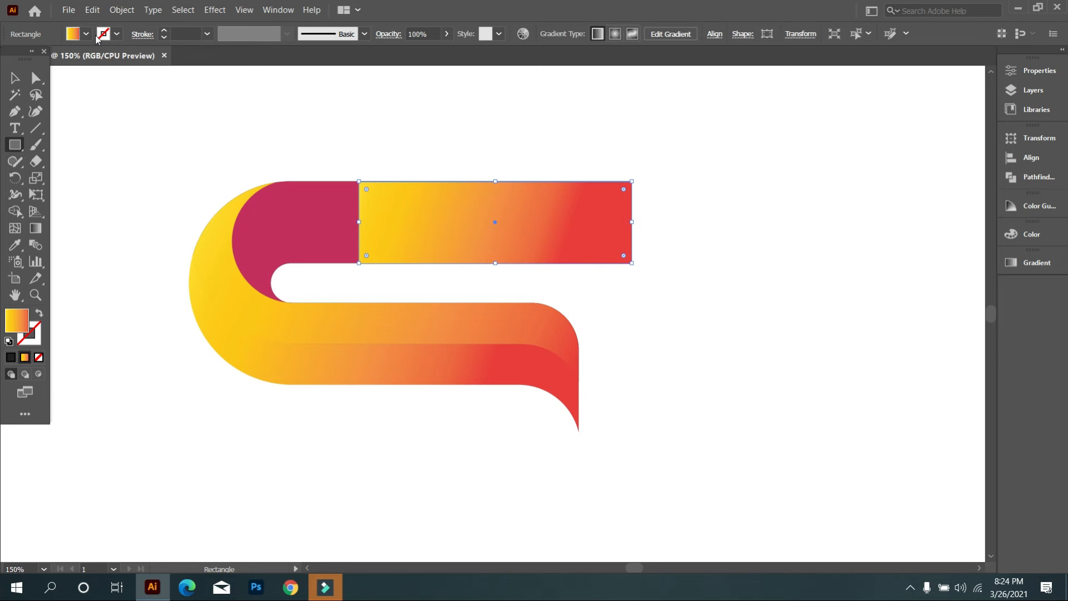
{"action": "left_click", "coordinate": [85, 35]}
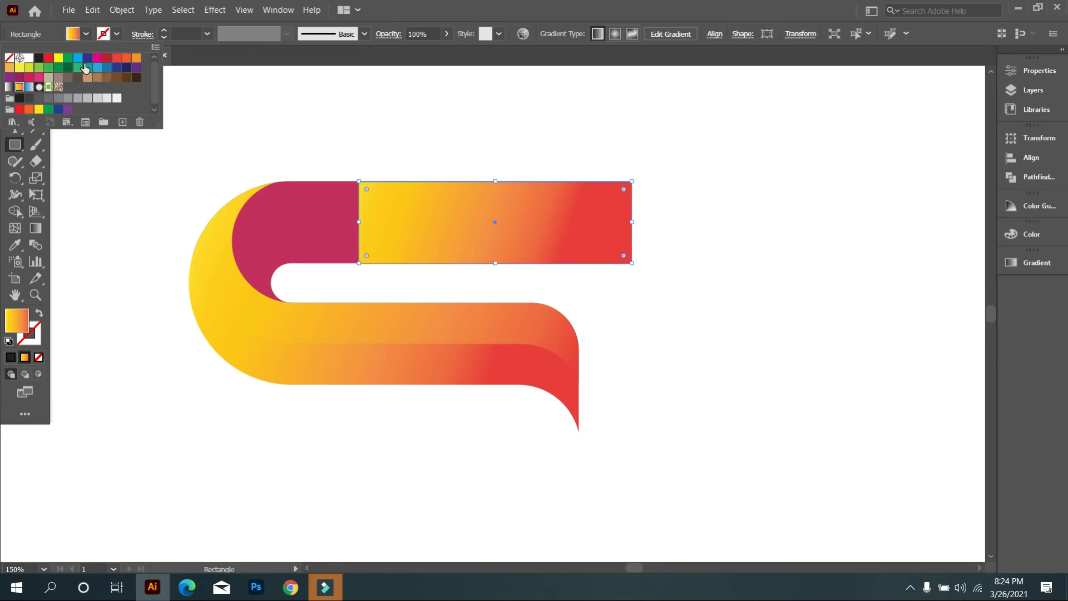
{"action": "left_click", "coordinate": [87, 61]}
{"action": "key", "text": "v"}
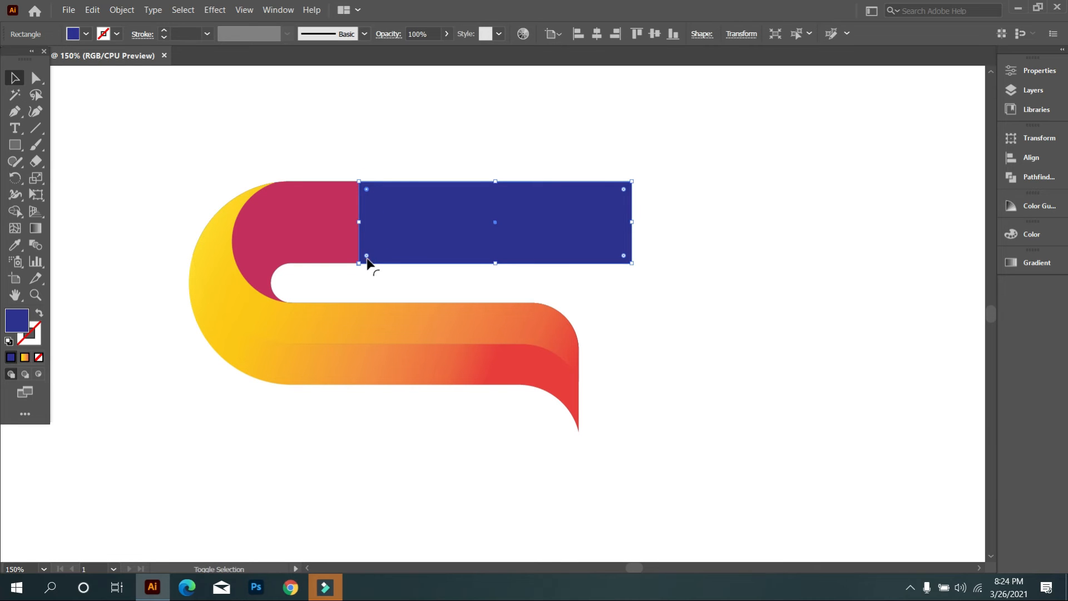
Fully round the blue rectangle's two corners facing the curve and position it over the upper bar near the inner curve
{"action": "left_click_drag", "start_coordinate": [367, 261], "coordinate": [335, 249]}
{"action": "left_click", "coordinate": [176, 315]}
{"action": "scroll", "coordinate": [177, 312], "scroll_direction": "up", "scroll_amount": 1}
{"action": "left_click_drag", "start_coordinate": [215, 148], "coordinate": [378, 305]}
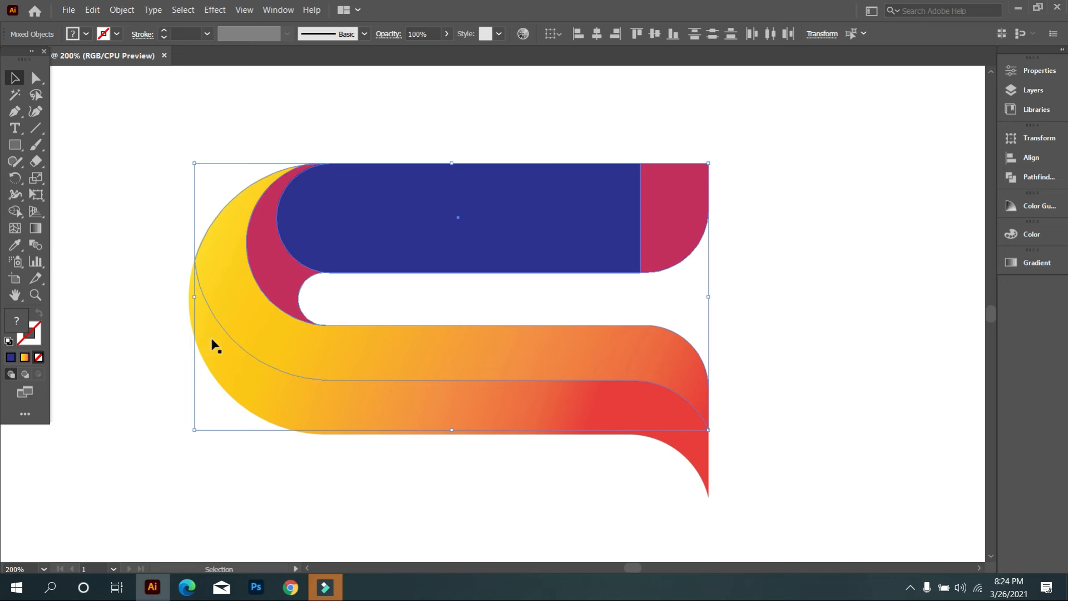
{"action": "left_click", "coordinate": [172, 441]}
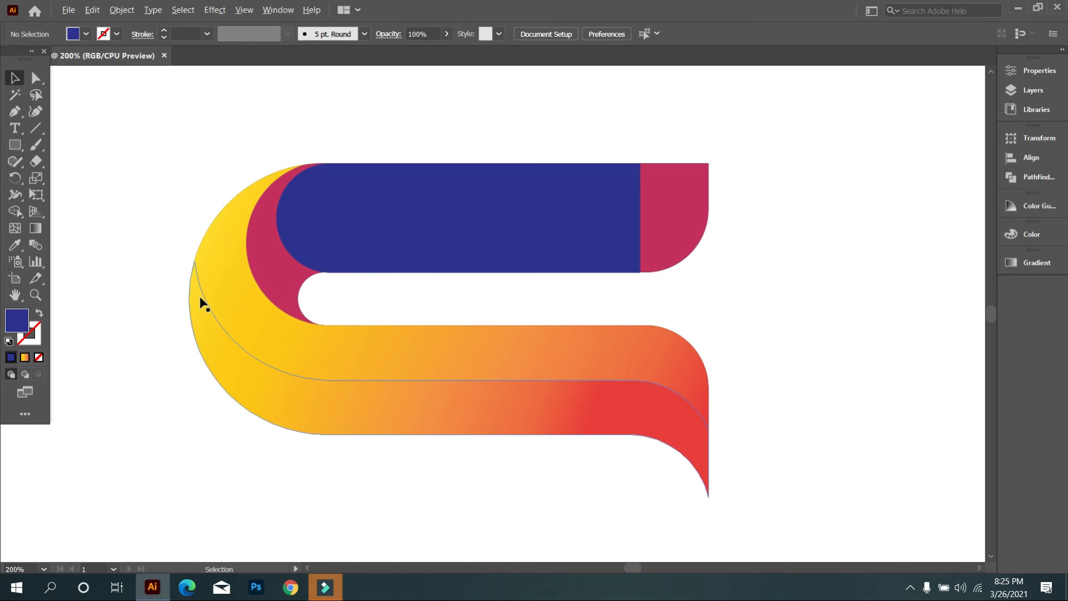
Shift the blue bar slightly closer to the yellow curve, leaving a narrow crimson crescent between them
{"action": "scroll", "coordinate": [205, 298], "scroll_direction": "up", "scroll_amount": 1}
{"action": "scroll", "coordinate": [206, 298], "scroll_direction": "up", "scroll_amount": 1}
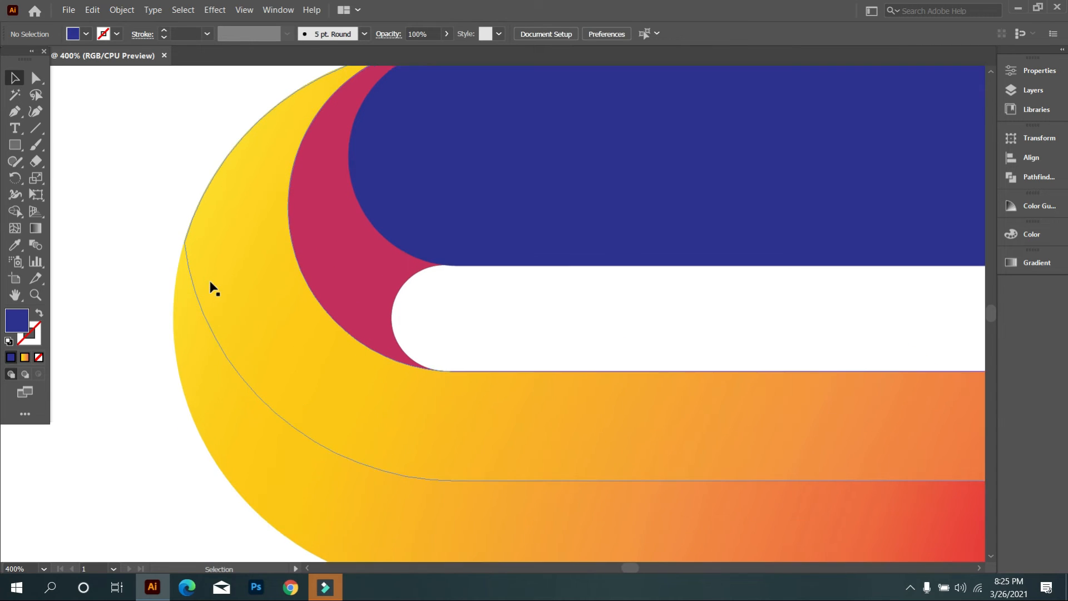
{"action": "scroll", "coordinate": [212, 289], "scroll_direction": "up", "scroll_amount": 2}
{"action": "left_click", "coordinate": [485, 276]}
{"action": "left_click_drag", "start_coordinate": [518, 283], "coordinate": [476, 284]}
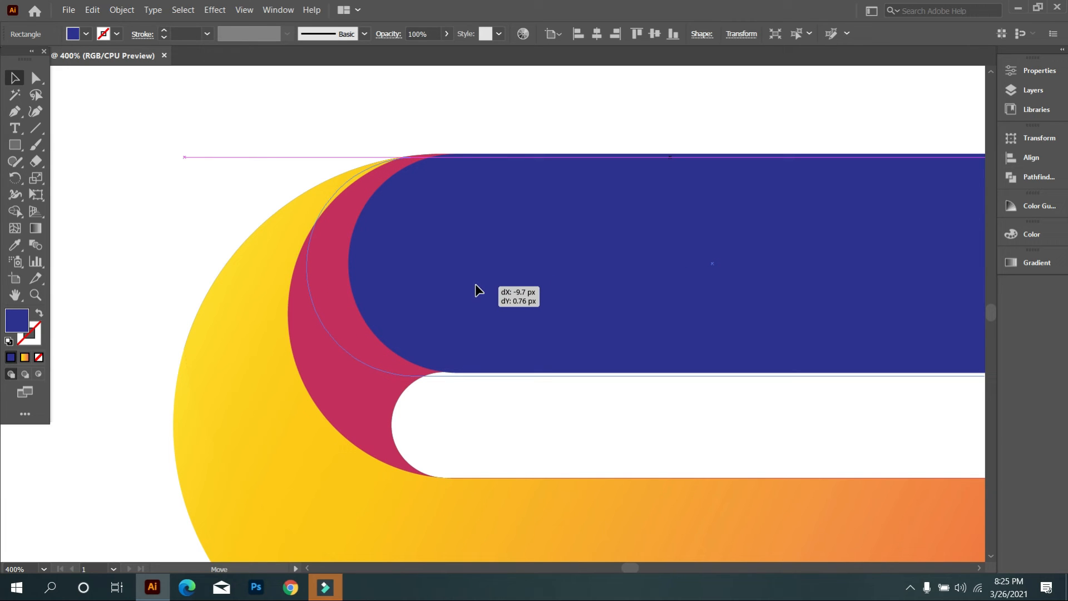
{"action": "left_click_drag", "start_coordinate": [475, 284], "coordinate": [495, 279]}
{"action": "left_click", "coordinate": [235, 220]}
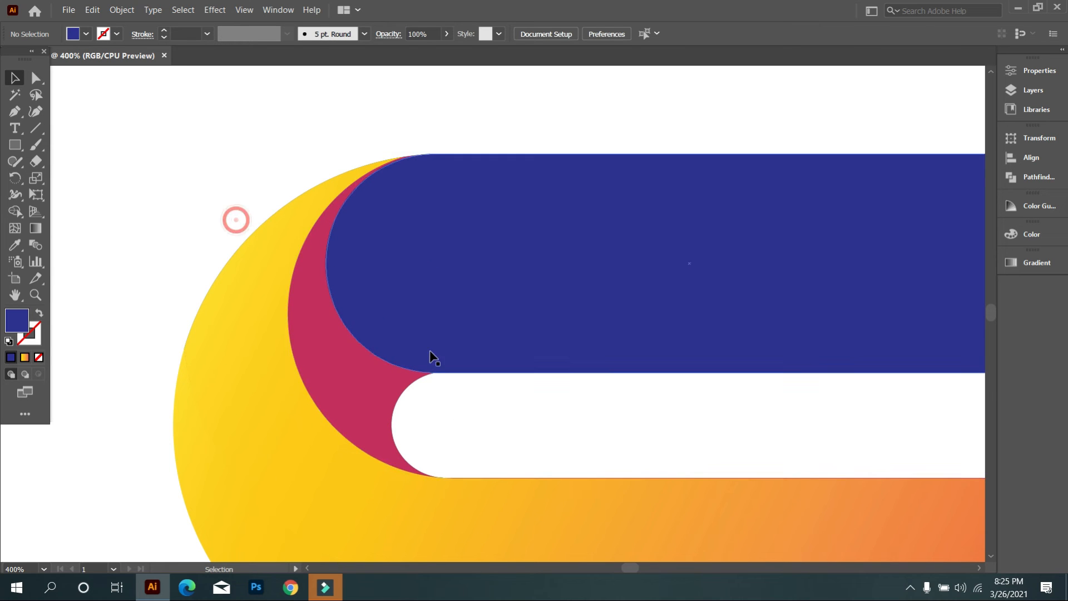
Separate the crimson crescent at the inner curve with the Shape Builder, and delete the blue rounded bar
{"action": "left_click", "coordinate": [15, 209]}
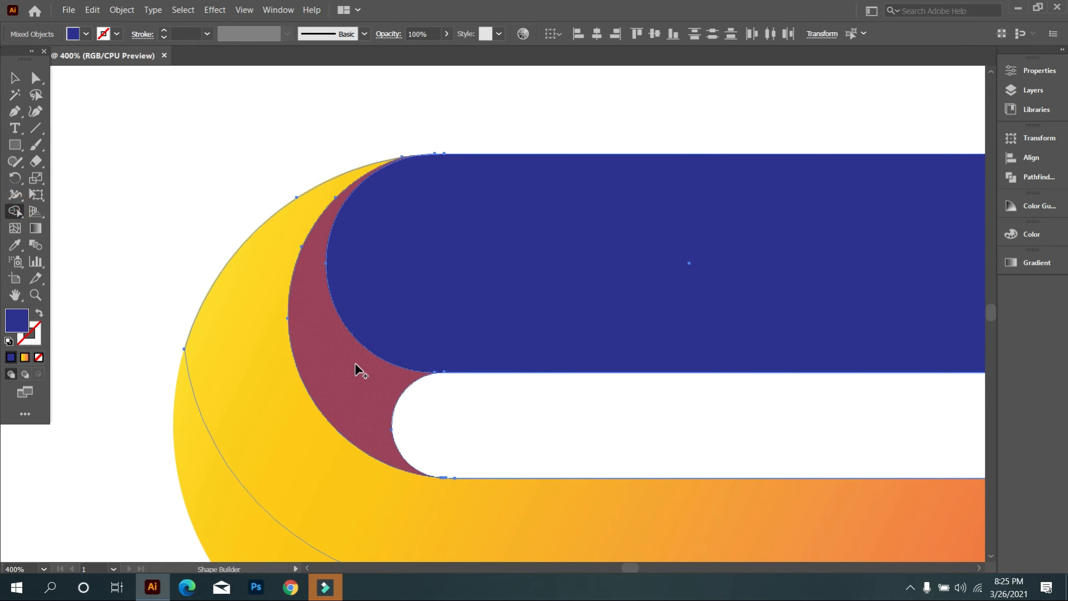
{"action": "left_click", "coordinate": [355, 362]}
{"action": "left_click", "coordinate": [15, 78]}
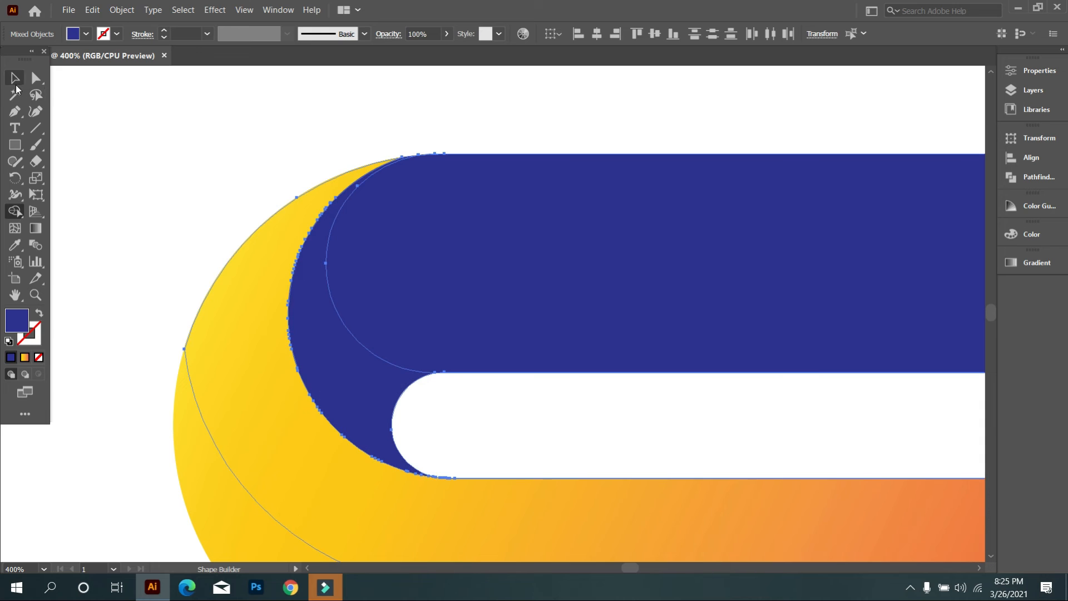
{"action": "left_click", "coordinate": [149, 237]}
{"action": "scroll", "coordinate": [254, 278], "scroll_direction": "down", "scroll_amount": 2}
{"action": "left_click", "coordinate": [457, 295]}
{"action": "key", "text": "Delete"}
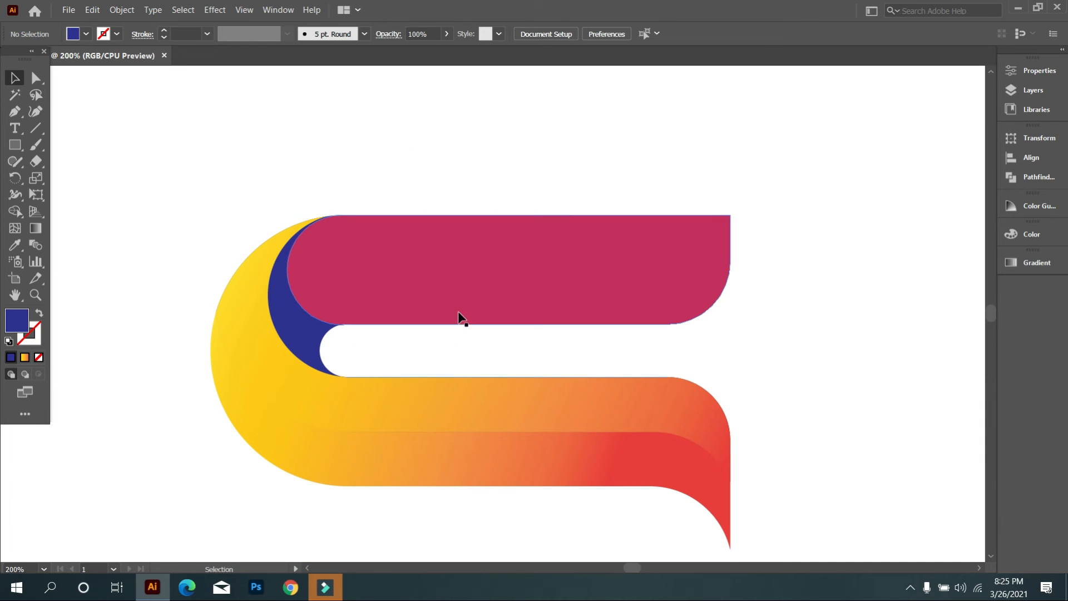
Fill the blue crescent with the crimson sampled from the upper bar
{"action": "left_click", "coordinate": [311, 333]}
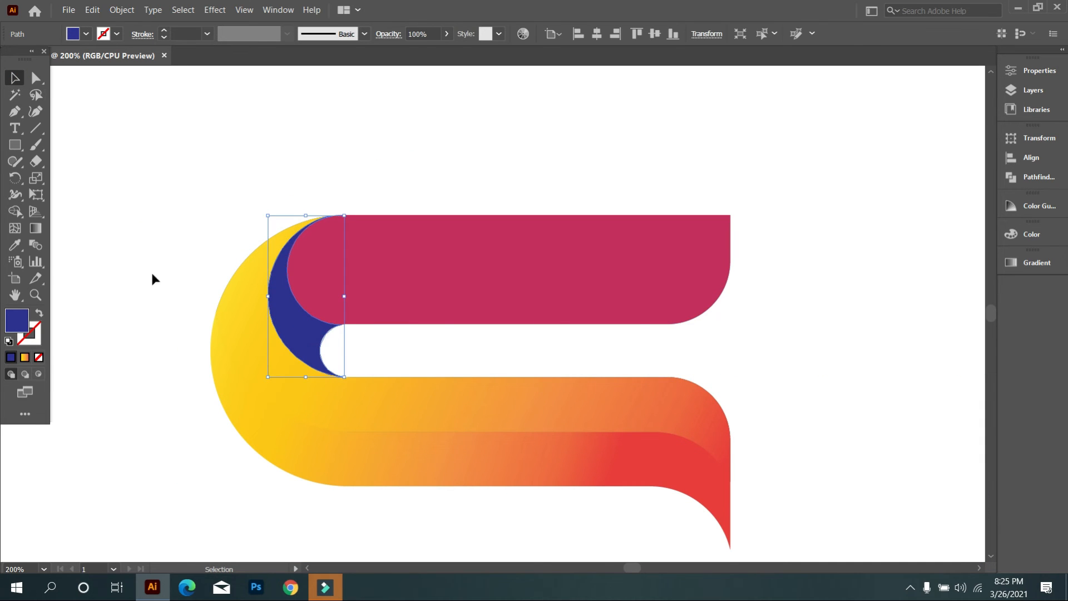
{"action": "left_click", "coordinate": [20, 245]}
{"action": "left_click", "coordinate": [446, 274]}
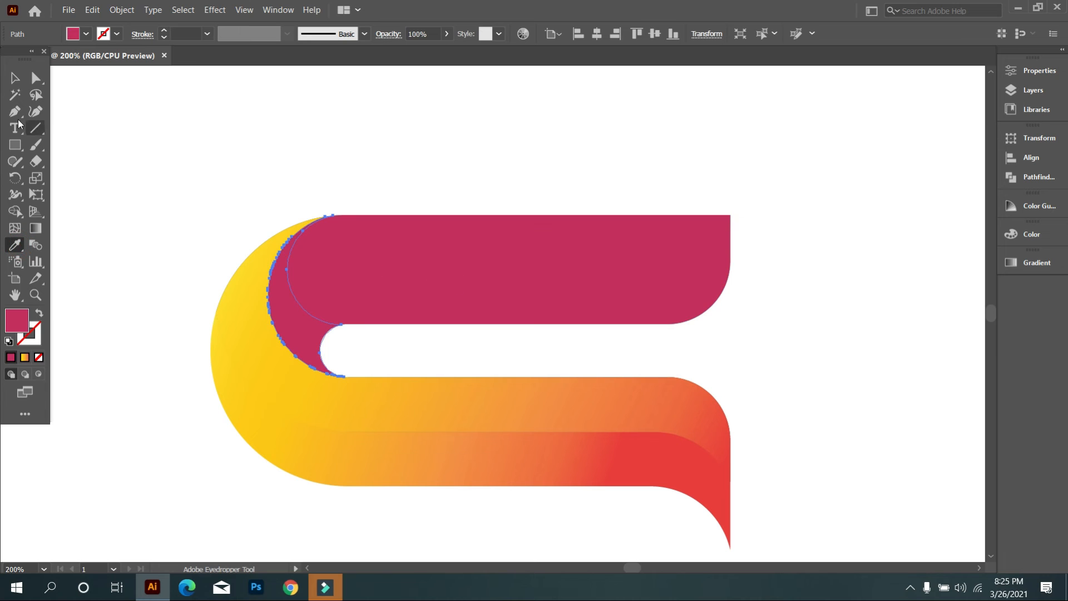
{"action": "left_click", "coordinate": [16, 80]}
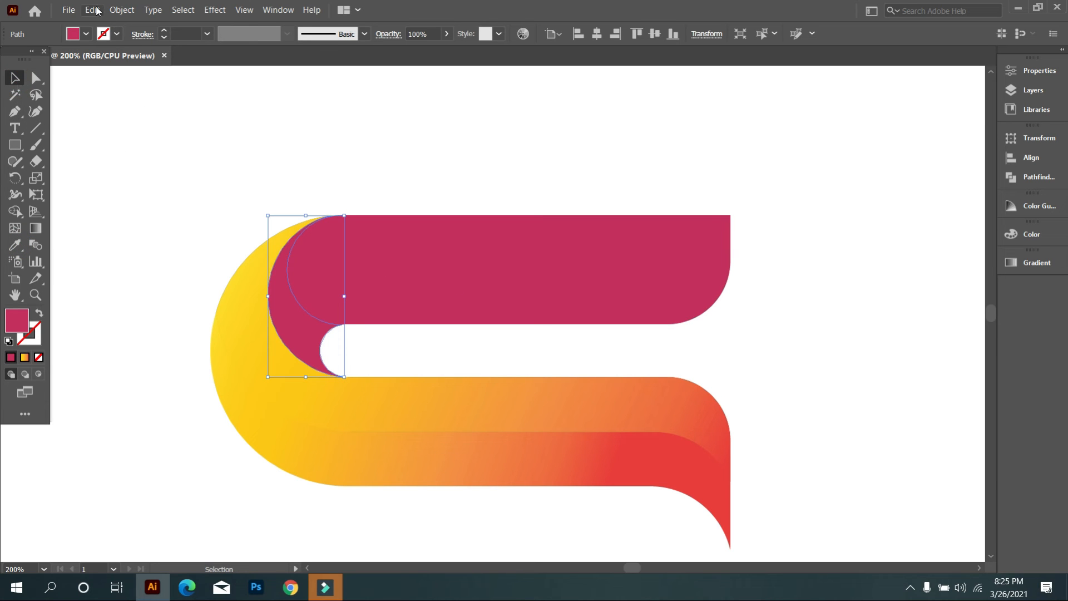
Paste a copy of the crescent in place as a shadow, filled black at 23% opacity
{"action": "left_click", "coordinate": [123, 10]}
{"action": "mouse_move", "coordinate": [92, 11]}
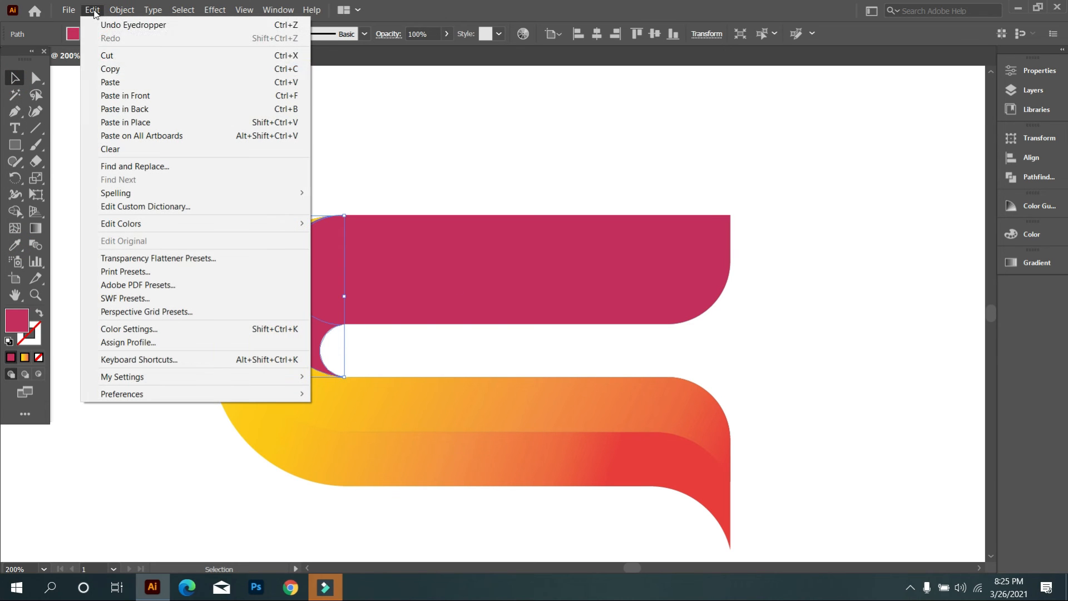
{"action": "left_click", "coordinate": [117, 69]}
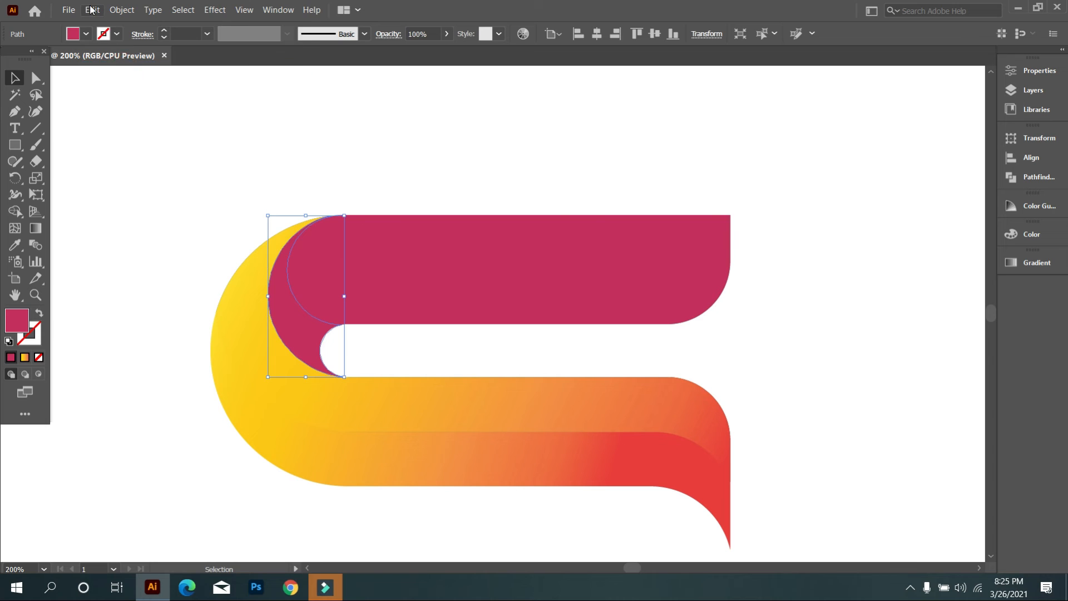
{"action": "left_click", "coordinate": [92, 10]}
{"action": "left_click", "coordinate": [126, 122]}
{"action": "left_click", "coordinate": [85, 35]}
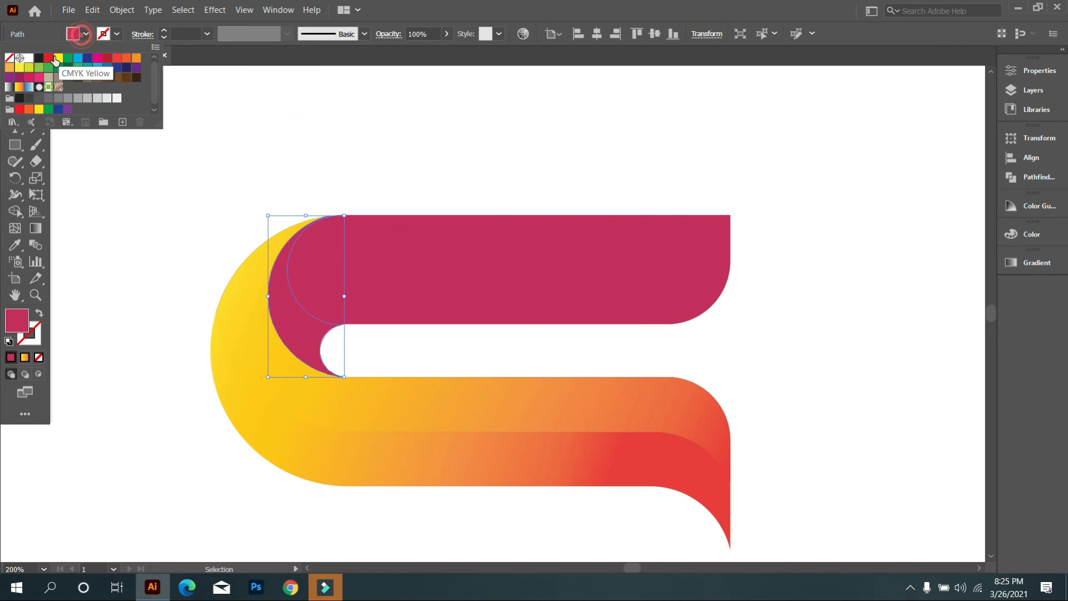
{"action": "left_click", "coordinate": [39, 58]}
{"action": "left_click", "coordinate": [311, 160]}
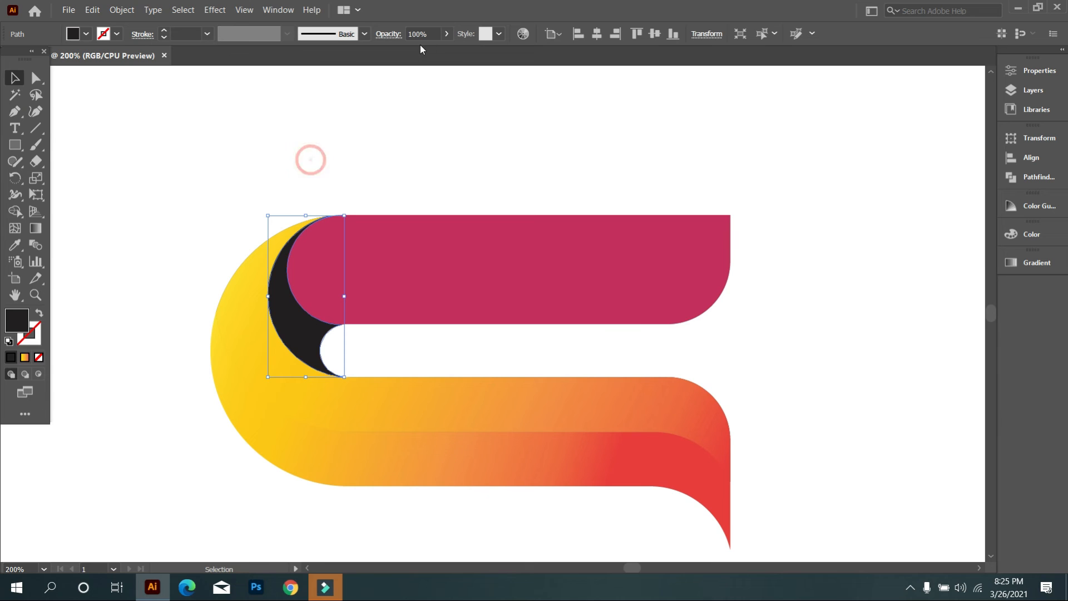
{"action": "left_click_drag", "start_coordinate": [447, 34], "coordinate": [406, 52]}
{"action": "left_click", "coordinate": [432, 169]}
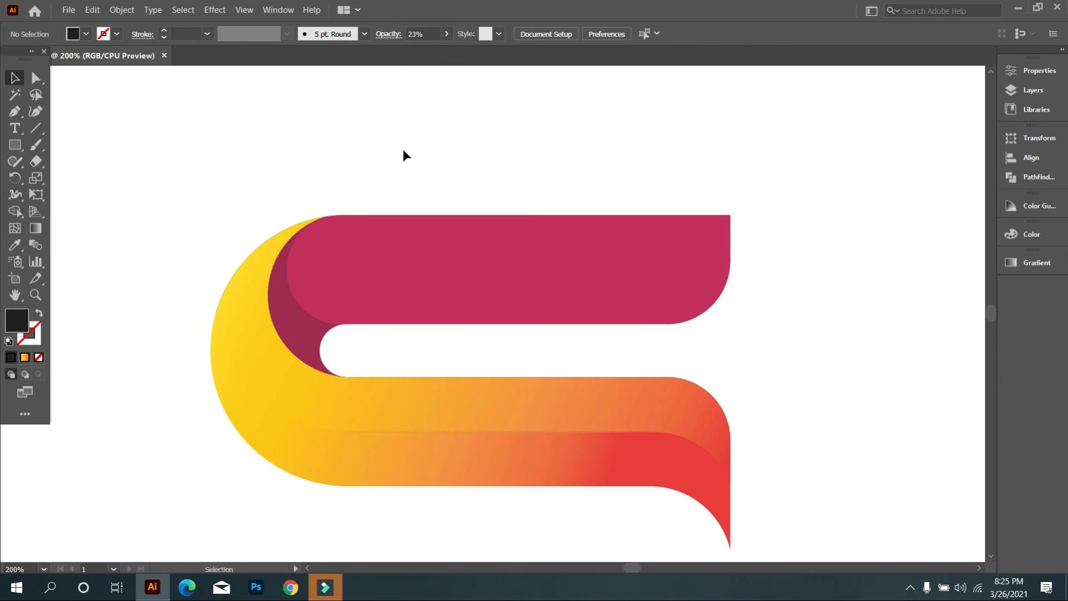
Duplicate the whole C-shaped mark in place and rotate the copy 180 degrees
{"action": "scroll", "coordinate": [403, 128], "scroll_direction": "down", "scroll_amount": 3}
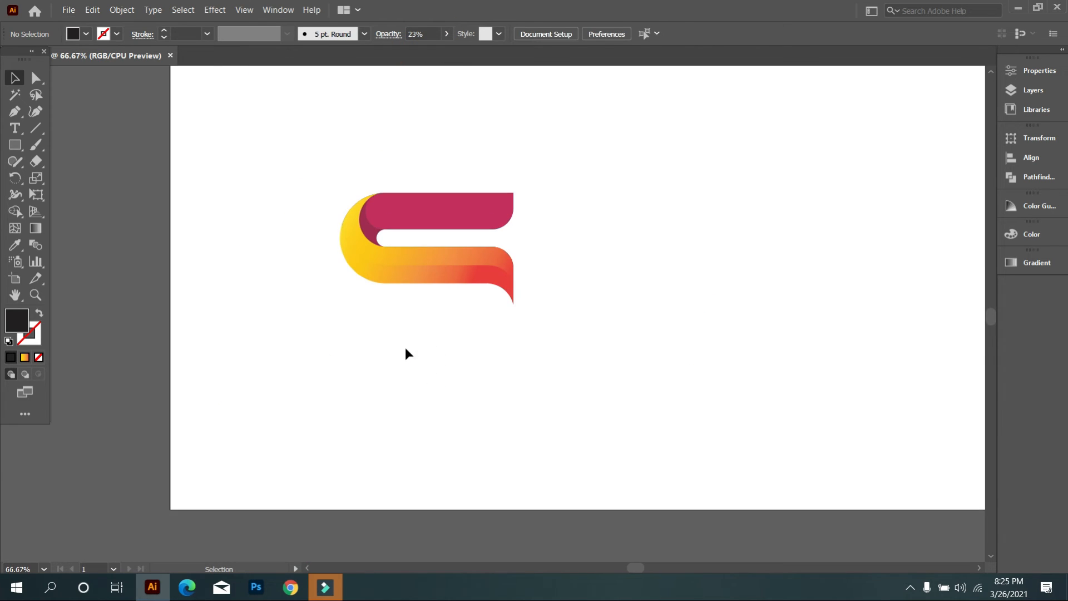
{"action": "scroll", "coordinate": [398, 334], "scroll_direction": "up", "scroll_amount": 2}
{"action": "left_click_drag", "start_coordinate": [306, 205], "coordinate": [612, 376]}
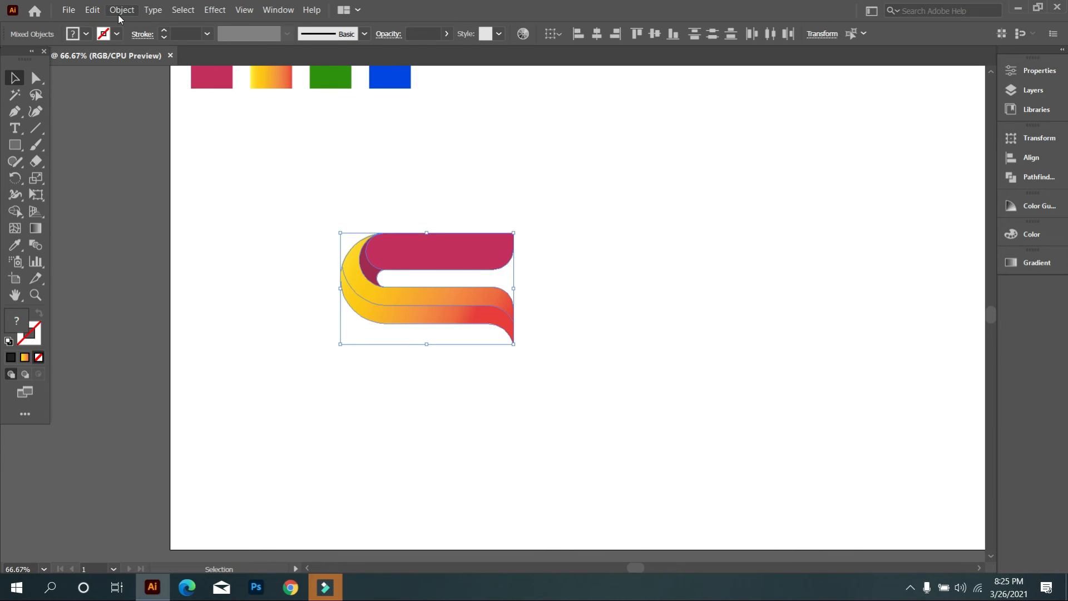
{"action": "left_click", "coordinate": [94, 10]}
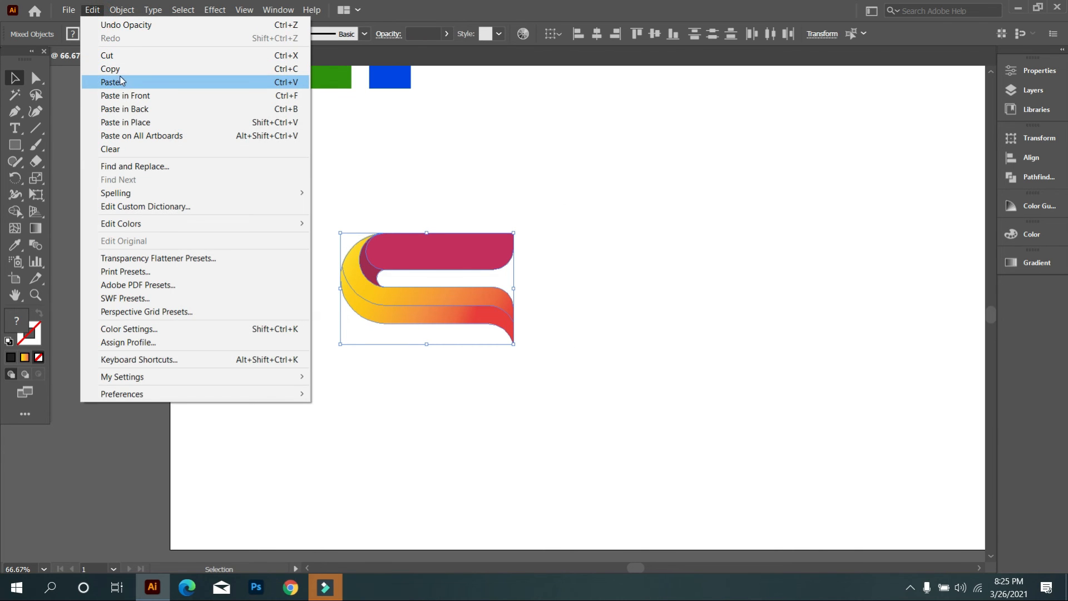
{"action": "left_click", "coordinate": [122, 81]}
{"action": "left_click", "coordinate": [94, 10]}
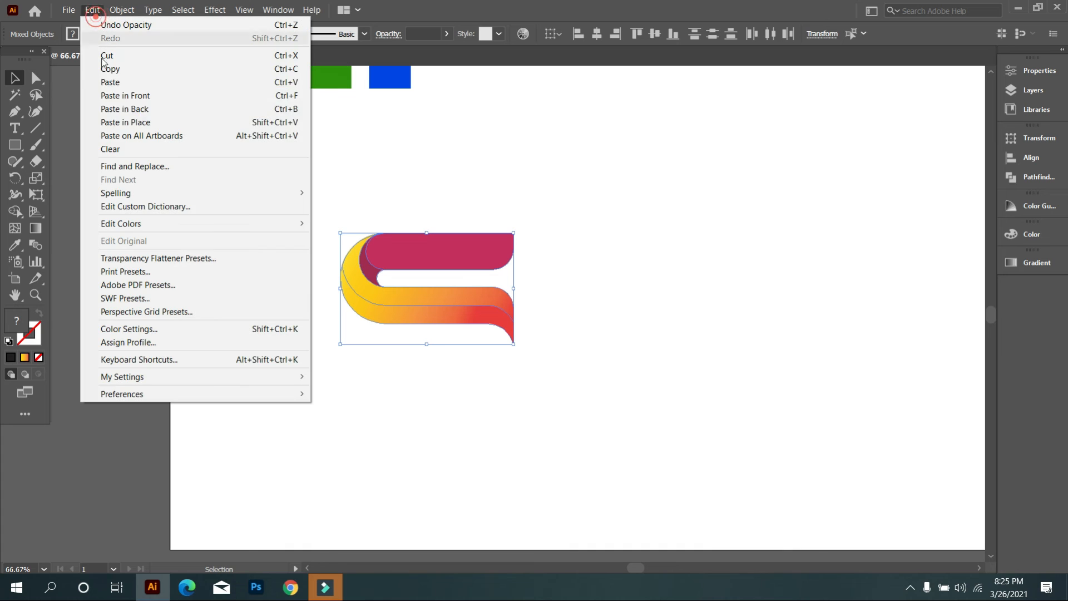
{"action": "left_click", "coordinate": [148, 123]}
{"action": "left_click_drag", "start_coordinate": [519, 227], "coordinate": [301, 351]}
Move the rotated copy straight down to form an S with the original, leaving an even white gap between the two arms
{"action": "key", "text": "Down"}
{"action": "key", "text": "Down"}
{"action": "key", "text": "Down"}
{"action": "key", "text": "Down"}
{"action": "key", "text": "Down"}
{"action": "key", "text": "Down"}
{"action": "key", "text": "Down"}
{"action": "key", "text": "Down"}
{"action": "key", "text": "Down"}
{"action": "key", "text": "Down"}
{"action": "key", "text": "Down"}
{"action": "key", "text": "Down"}
{"action": "key", "text": "Down"}
{"action": "key", "text": "Down"}
{"action": "key", "text": "Down"}
{"action": "key", "text": "Down"}
{"action": "key", "text": "Down"}
{"action": "key", "text": "Down"}
{"action": "key", "text": "Down"}
{"action": "key", "text": "Down"}
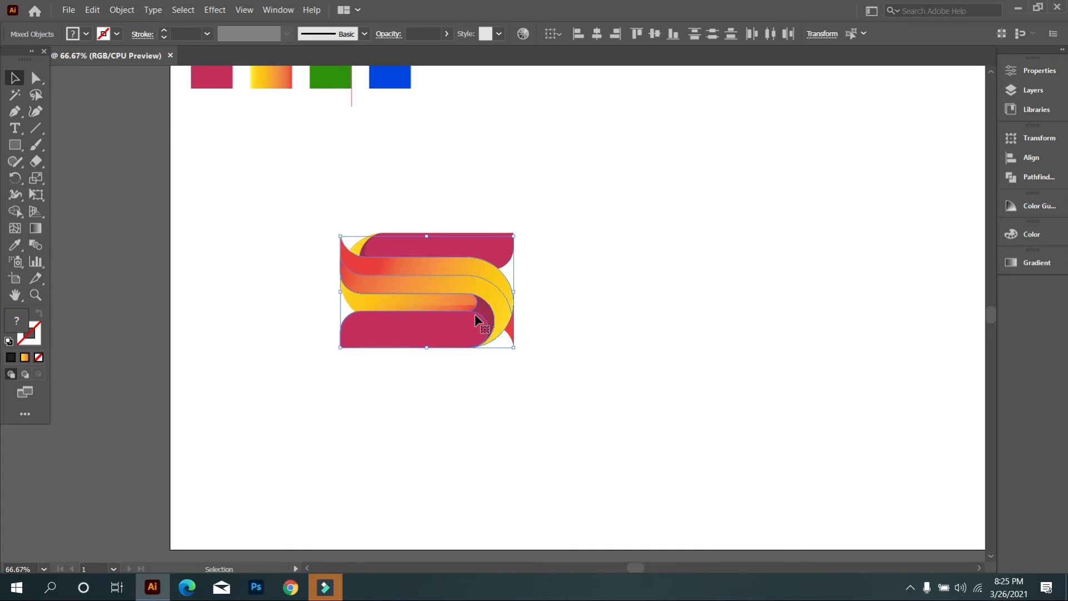
{"action": "key", "text": "Down"}
{"action": "key", "text": "Down"}
{"action": "key", "text": "Down"}
{"action": "key", "text": "Down"}
{"action": "key", "text": "Down"}
{"action": "key", "text": "Down"}
{"action": "key", "text": "Down"}
{"action": "key", "text": "Down"}
{"action": "key", "text": "Down"}
{"action": "key", "text": "Down"}
{"action": "key", "text": "Down"}
{"action": "key", "text": "Down"}
{"action": "key", "text": "Down"}
{"action": "key", "text": "Down"}
{"action": "key", "text": "Down"}
{"action": "key", "text": "Down"}
{"action": "key", "text": "Down"}
{"action": "key", "text": "Down"}
{"action": "key", "text": "Down"}
{"action": "key", "text": "Down"}
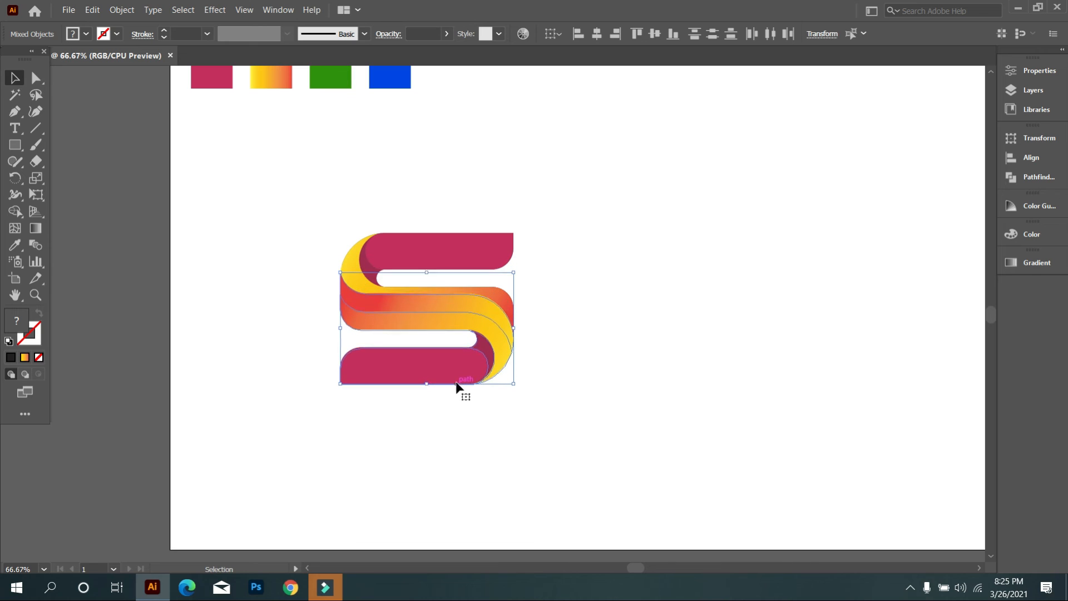
{"action": "key", "text": "Down"}
{"action": "key", "text": "Down"}
{"action": "key", "text": "Down"}
{"action": "key", "text": "Down"}
{"action": "key", "text": "Down"}
{"action": "key", "text": "Down"}
{"action": "key", "text": "Down"}
{"action": "key", "text": "Down"}
{"action": "key", "text": "Down"}
{"action": "key", "text": "Down"}
{"action": "key", "text": "Down"}
{"action": "key", "text": "Down"}
{"action": "key", "text": "Down"}
{"action": "key", "text": "Down"}
{"action": "key", "text": "Down"}
{"action": "key", "text": "Down"}
{"action": "key", "text": "Down"}
{"action": "key", "text": "Down"}
{"action": "key", "text": "Down"}
{"action": "key", "text": "Down"}
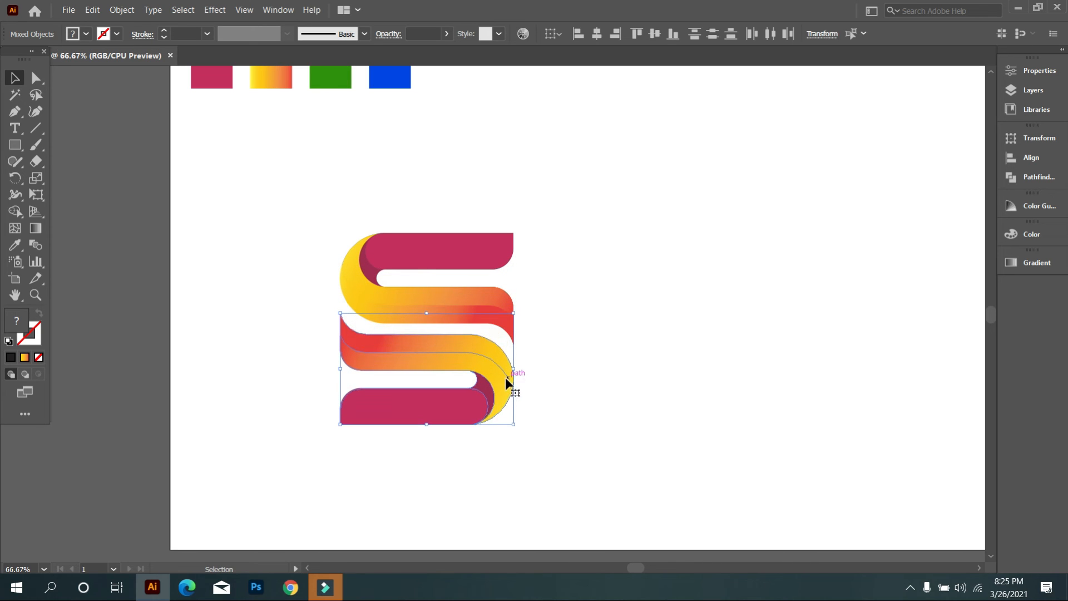
{"action": "key", "text": "Down"}
{"action": "key", "text": "Down"}
{"action": "key", "text": "Down"}
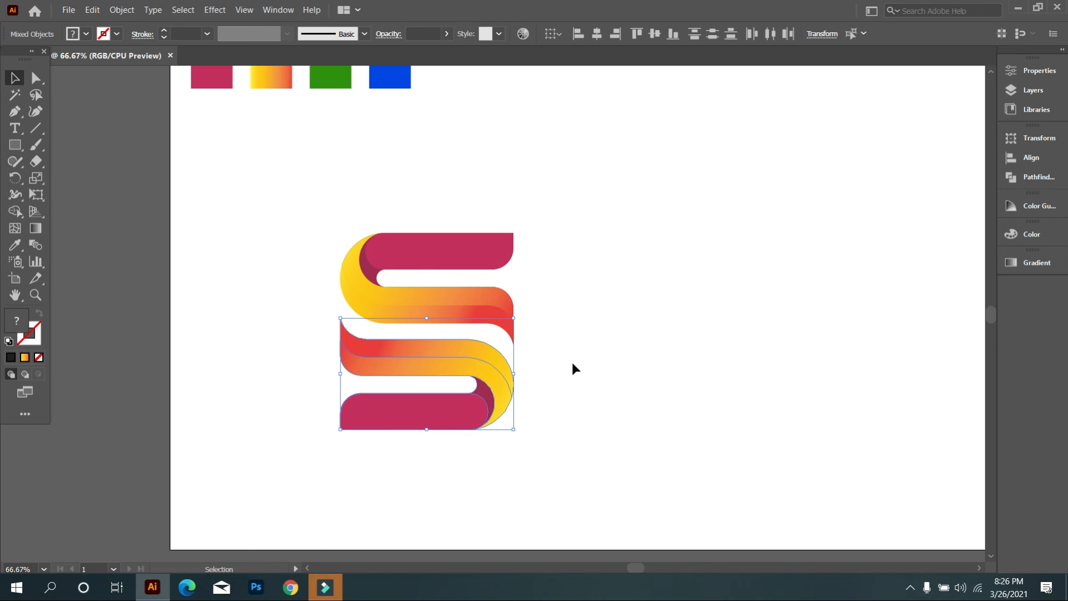
{"action": "left_click", "coordinate": [572, 362]}
Fill the bottom bar of the rotated mark with the blue sampled from the blue color square
{"action": "scroll", "coordinate": [443, 410], "scroll_direction": "down", "scroll_amount": 2}
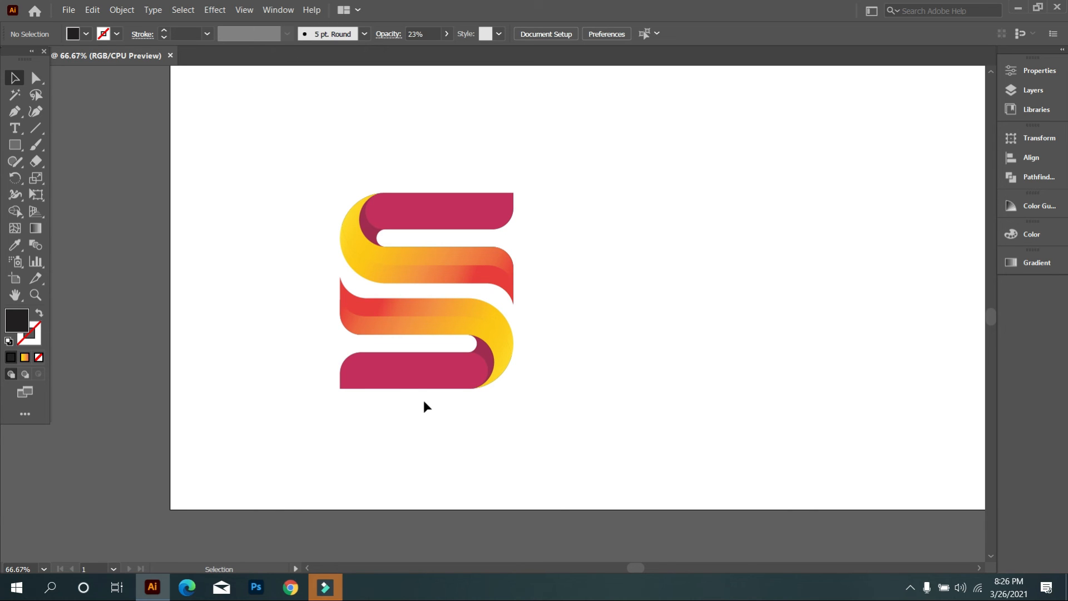
{"action": "left_click", "coordinate": [392, 375]}
{"action": "scroll", "coordinate": [392, 375], "scroll_direction": "down", "scroll_amount": 2}
{"action": "scroll", "coordinate": [397, 368], "scroll_direction": "up", "scroll_amount": 1}
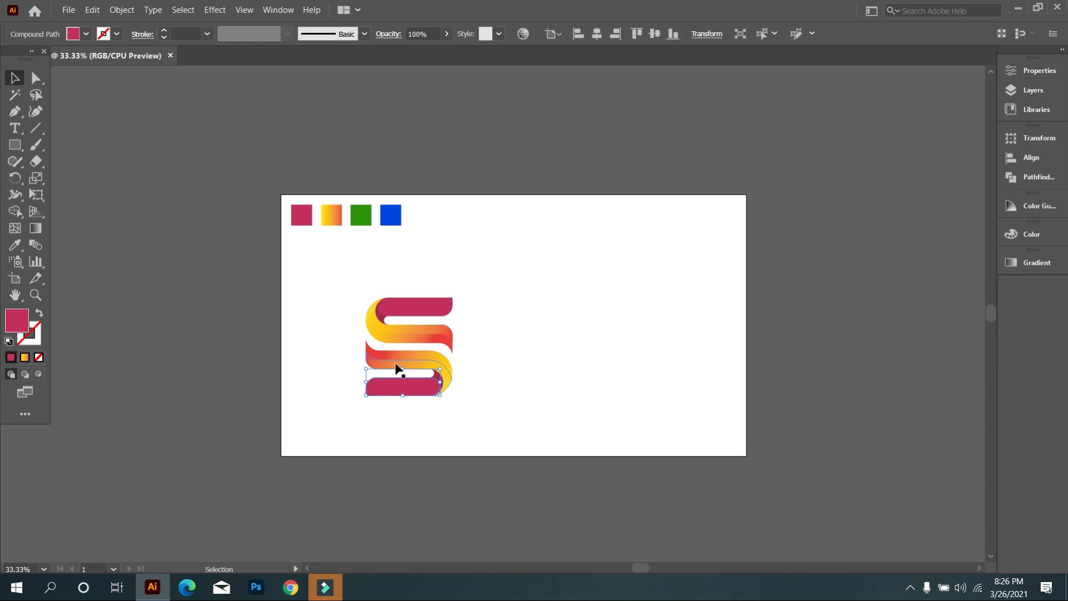
{"action": "left_click", "coordinate": [15, 245]}
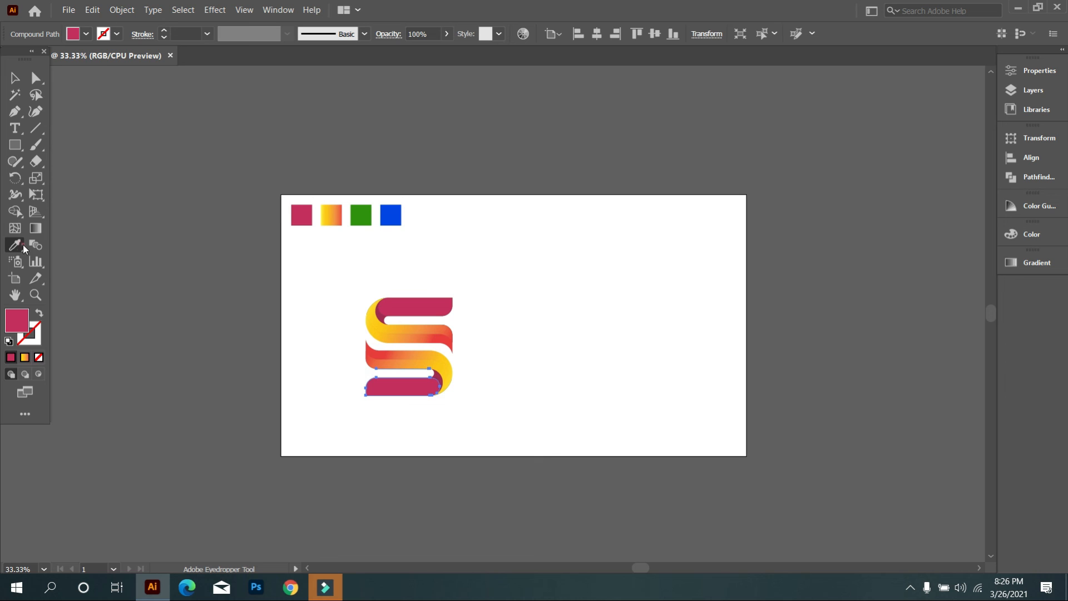
{"action": "left_click", "coordinate": [400, 216]}
{"action": "left_click", "coordinate": [15, 78]}
{"action": "left_click", "coordinate": [311, 339]}
{"action": "scroll", "coordinate": [458, 412], "scroll_direction": "up", "scroll_amount": 3}
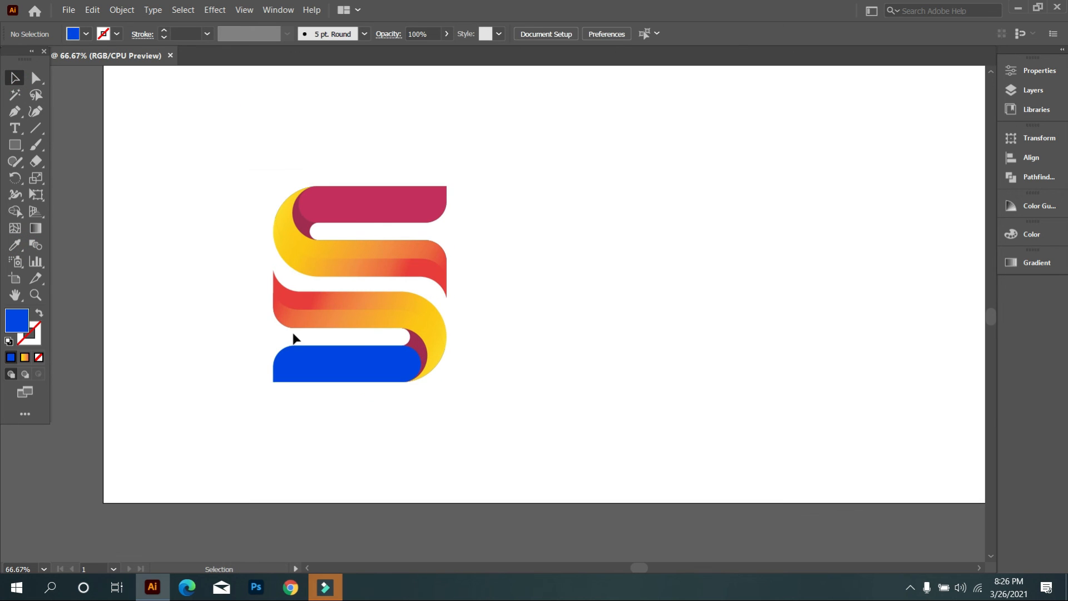
Try filling the lower strip of the rotated mark's middle arm with the green sampled from the color square
{"action": "scroll", "coordinate": [320, 318], "scroll_direction": "down", "scroll_amount": 1}
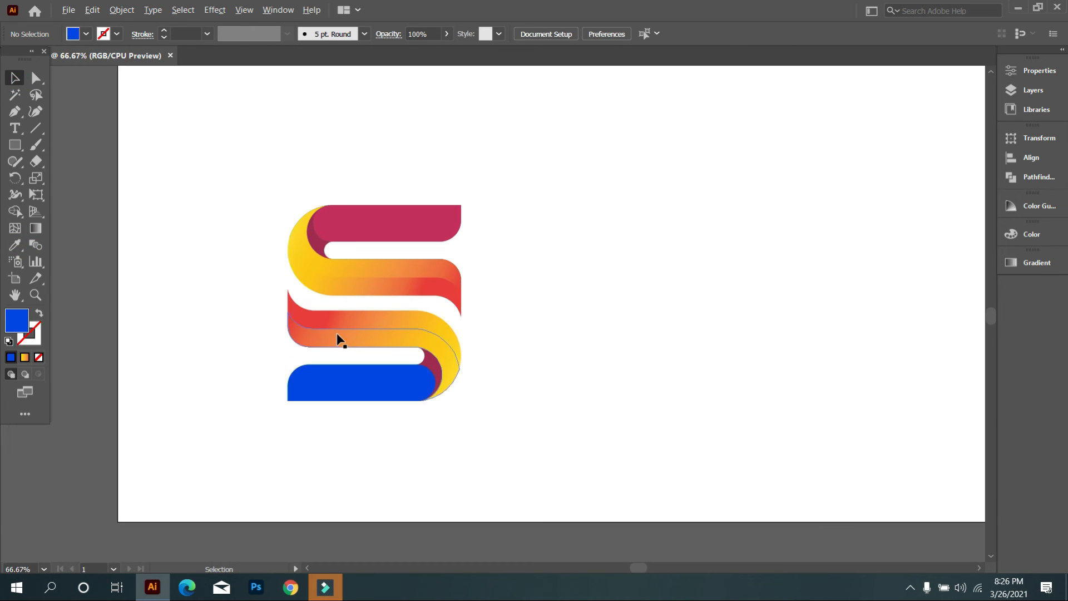
{"action": "scroll", "coordinate": [336, 333], "scroll_direction": "up", "scroll_amount": 2}
{"action": "left_click", "coordinate": [373, 393]}
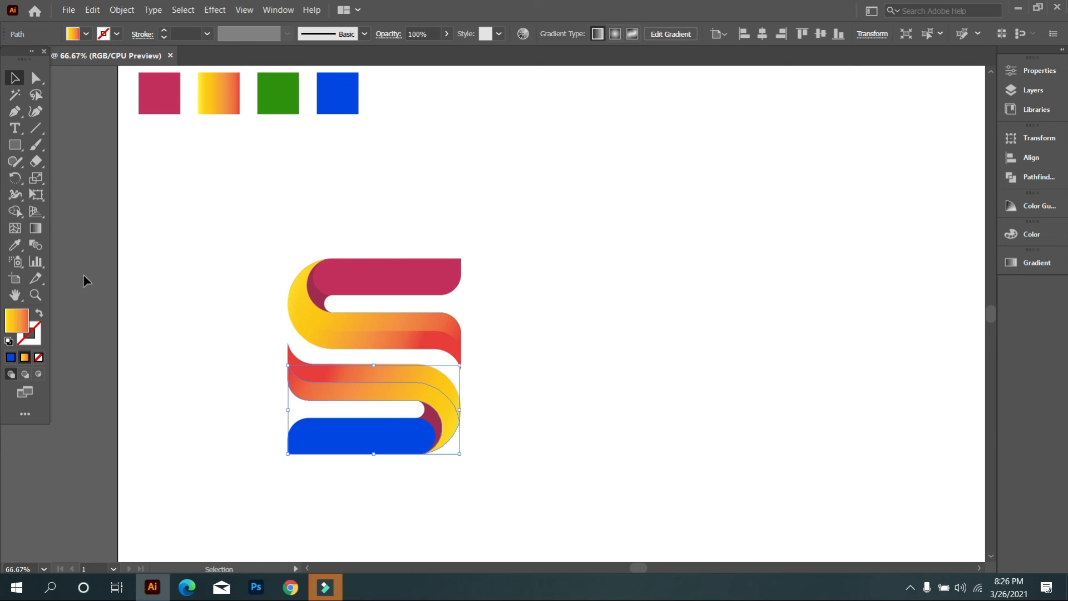
{"action": "left_click", "coordinate": [16, 245]}
{"action": "left_click", "coordinate": [293, 102]}
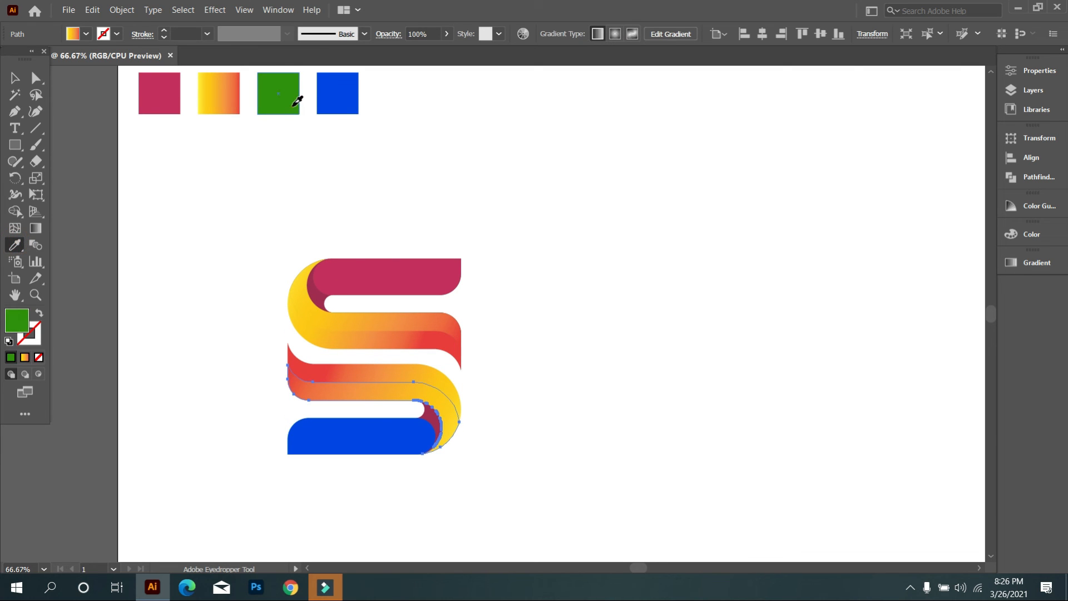
{"action": "key", "text": "ctrl"}
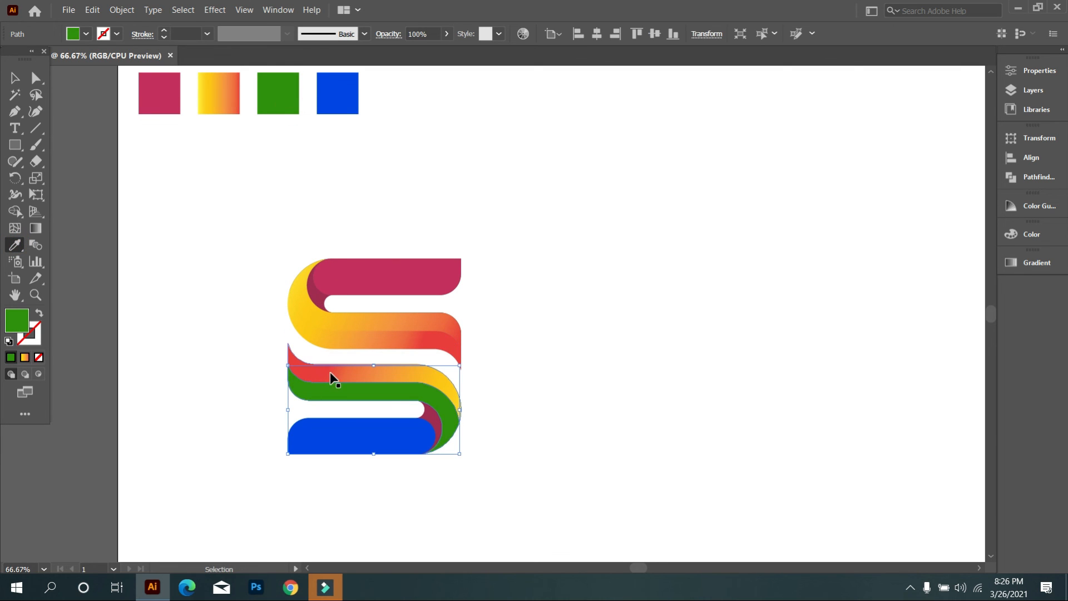
Try the blue sample on the upper strip of the rotated mark's arm, then undo both strip recolorings
{"action": "left_click", "coordinate": [292, 356], "text": "ctrl"}
{"action": "left_click", "coordinate": [328, 92]}
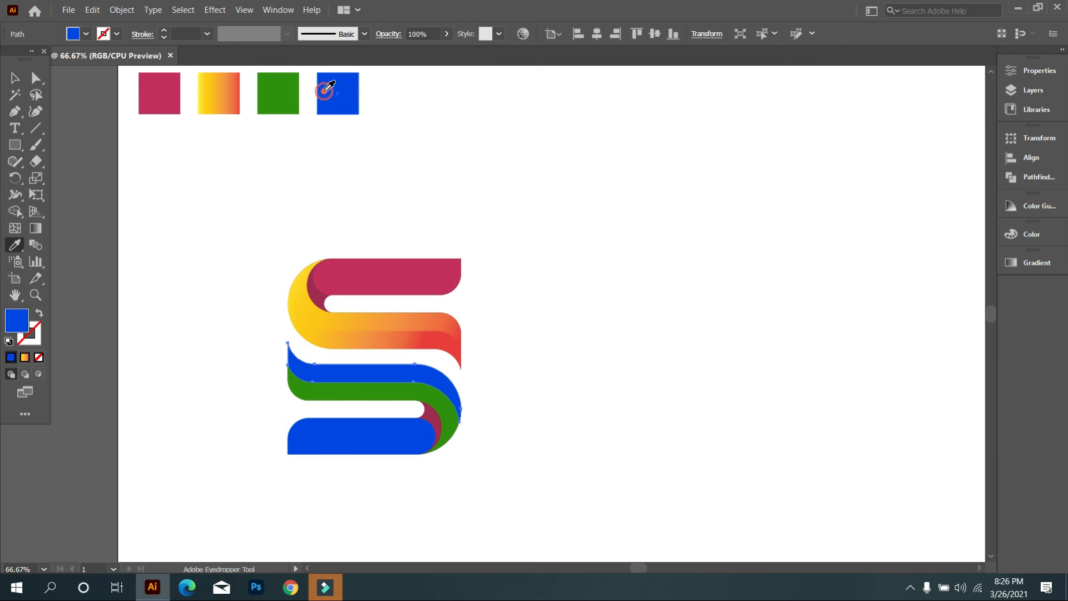
{"action": "left_click", "coordinate": [34, 81]}
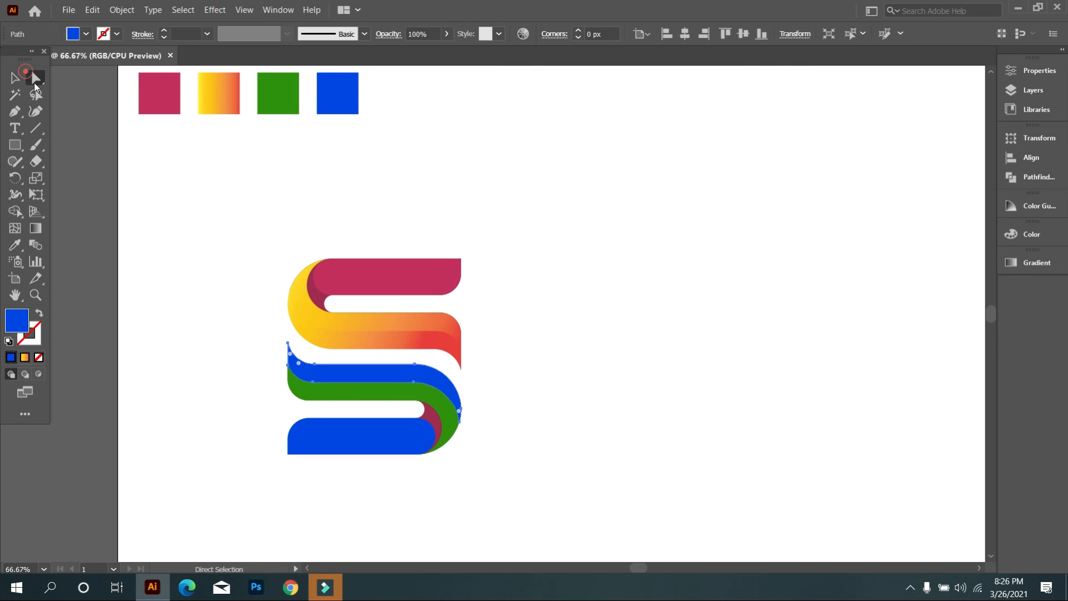
{"action": "left_click", "coordinate": [306, 245]}
{"action": "left_click", "coordinate": [321, 371], "text": "ctrl"}
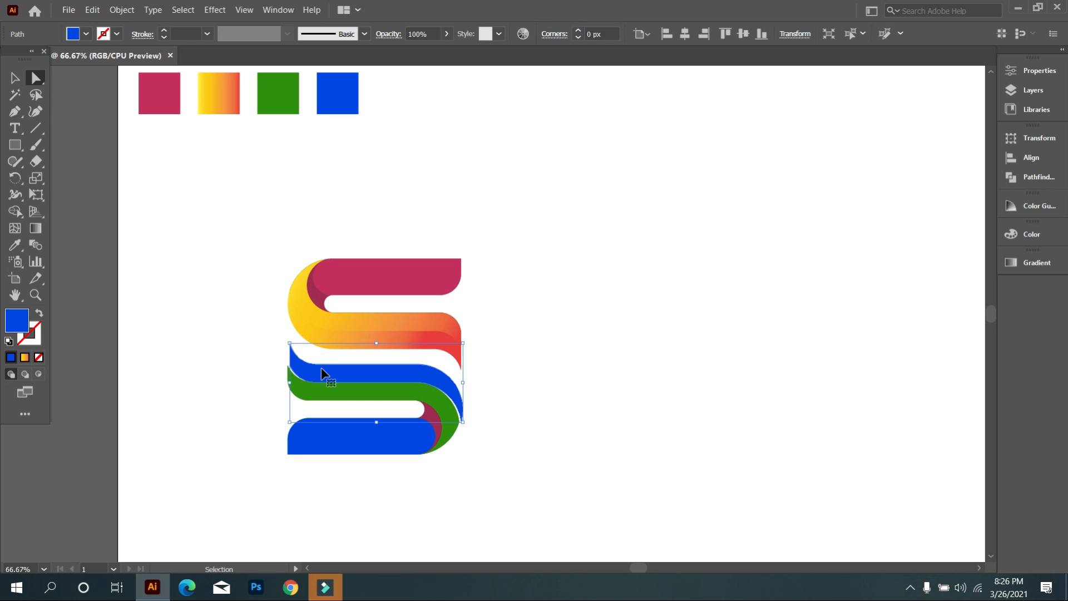
{"action": "key", "text": "i"}
{"action": "left_click", "coordinate": [294, 335]}
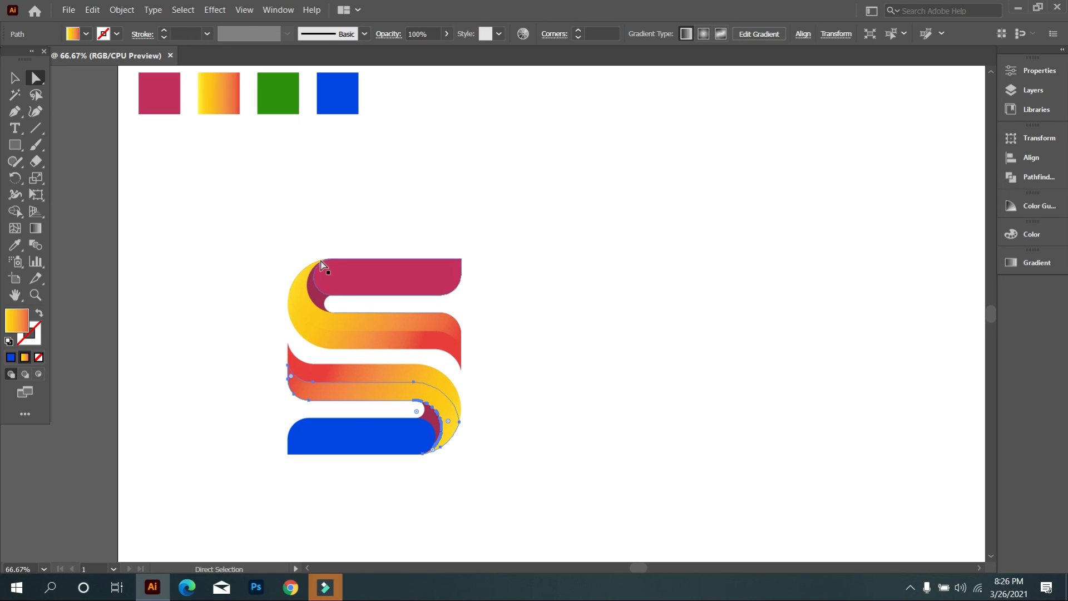
Fill the lower and upper strips of the rotated mark's middle arm with the green sampled from the color square
{"action": "left_click", "coordinate": [319, 253]}
{"action": "left_click", "coordinate": [348, 393]}
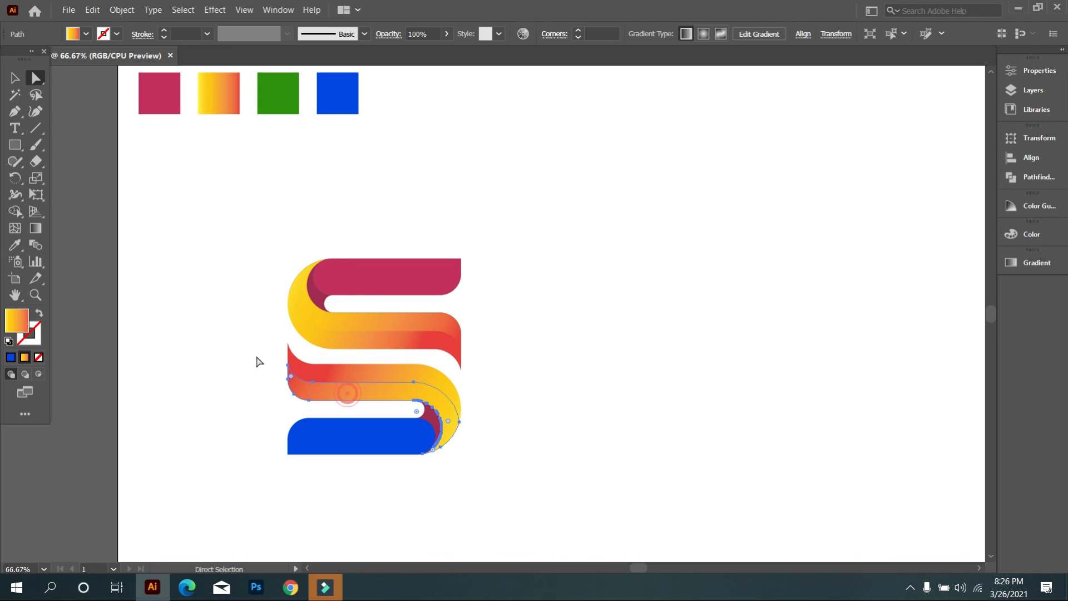
{"action": "left_click", "coordinate": [15, 245]}
{"action": "left_click", "coordinate": [266, 109]}
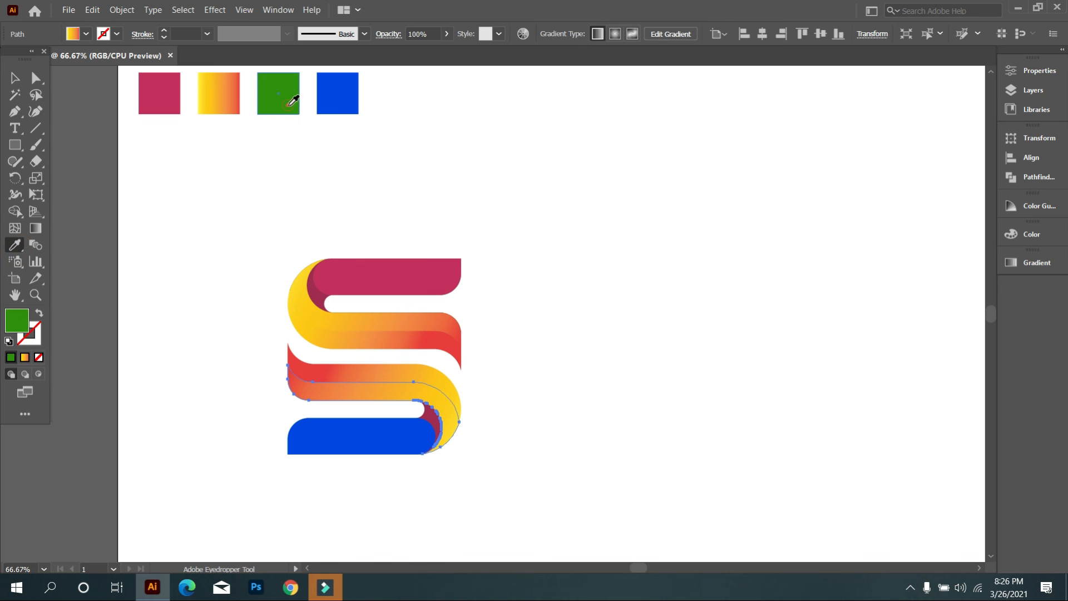
{"action": "left_click", "coordinate": [306, 361], "text": "ctrl"}
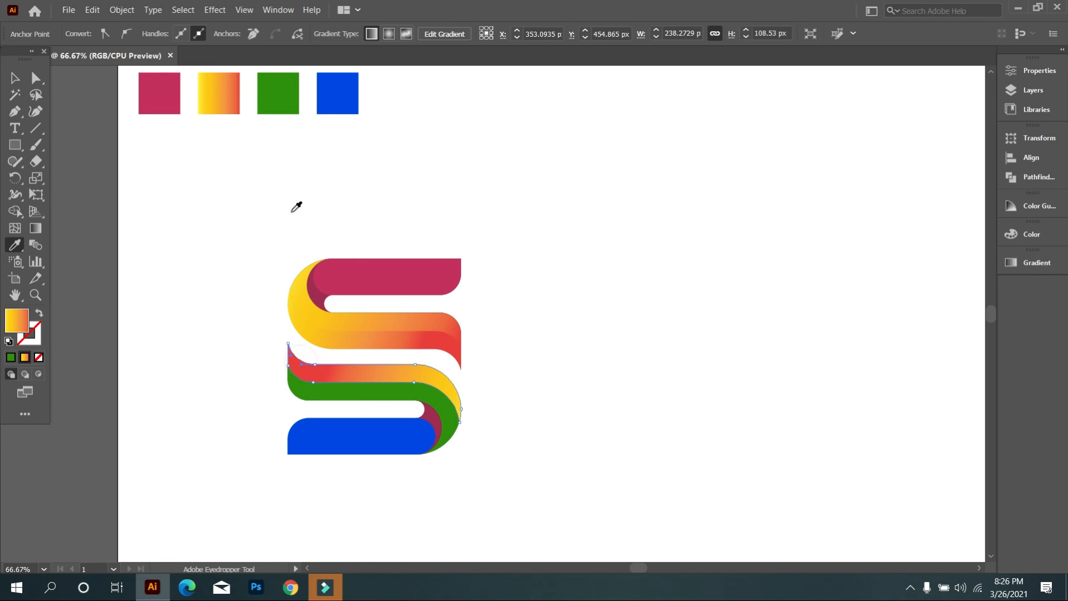
{"action": "left_click", "coordinate": [293, 99]}
{"action": "left_click", "coordinate": [12, 78]}
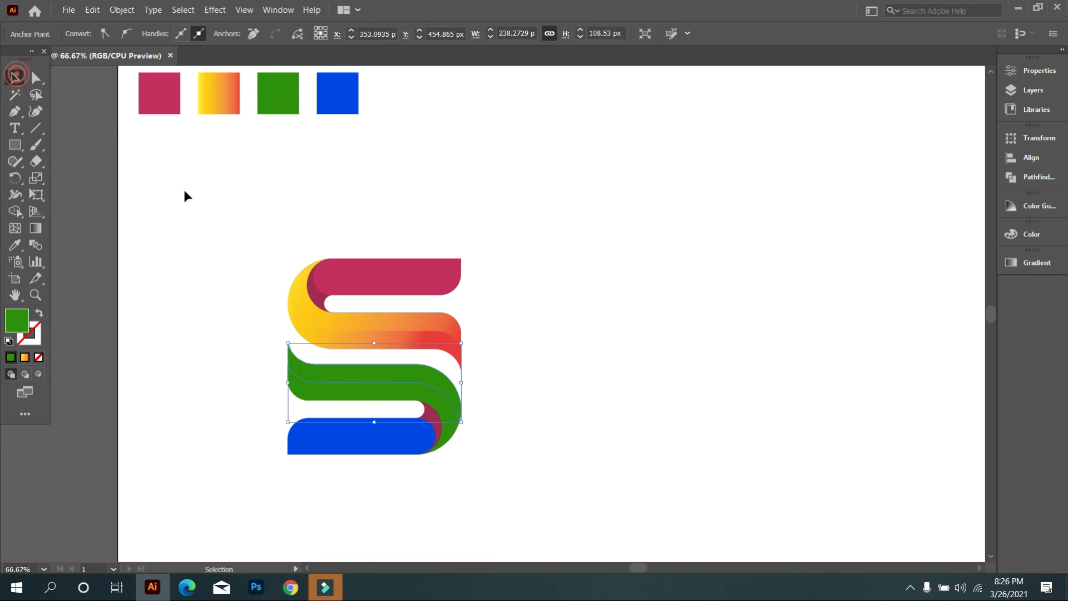
{"action": "left_click", "coordinate": [196, 200]}
Remove the shadow copy over the lower crescent and fill the crescent with the blue sampled from the bottom bar
{"action": "scroll", "coordinate": [446, 429], "scroll_direction": "down", "scroll_amount": 1}
{"action": "scroll", "coordinate": [425, 396], "scroll_direction": "up", "scroll_amount": 1}
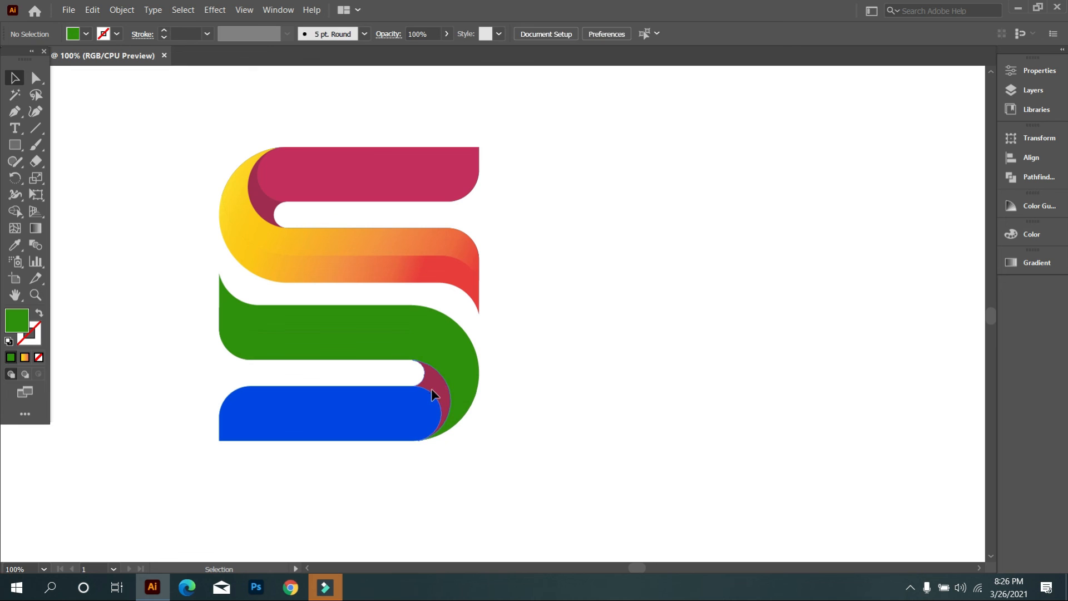
{"action": "left_click", "coordinate": [432, 388]}
{"action": "key", "text": "ctrl+shift+a"}
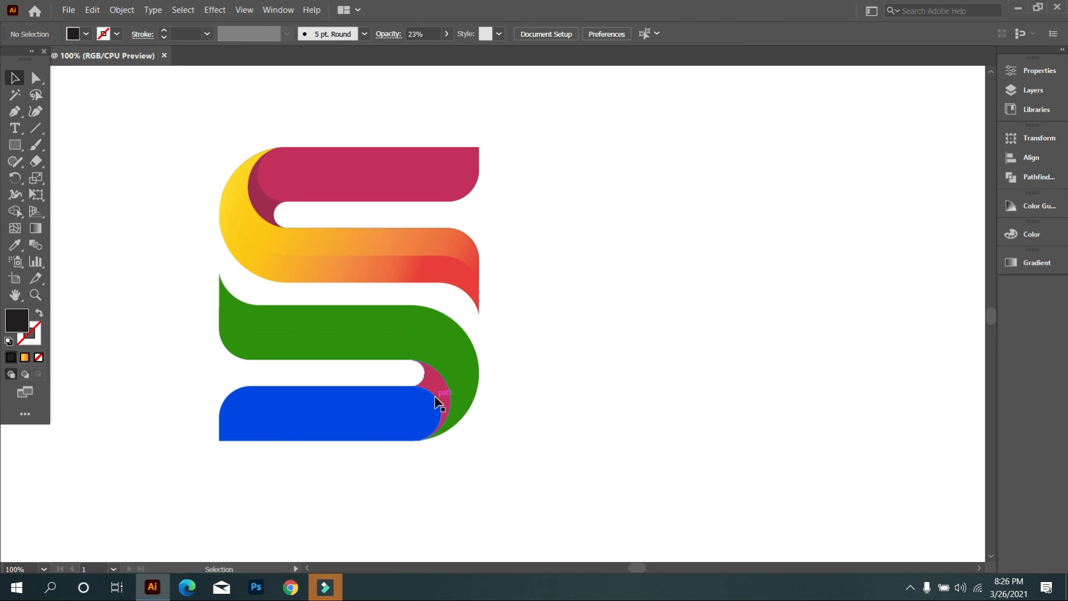
{"action": "left_click", "coordinate": [436, 397]}
{"action": "left_click", "coordinate": [18, 245]}
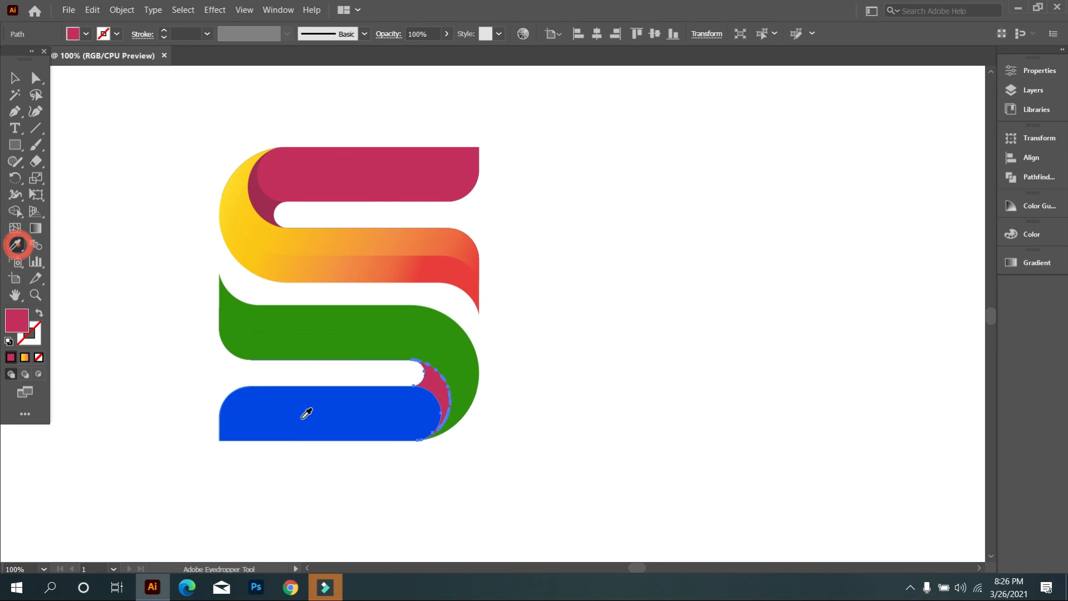
{"action": "left_click", "coordinate": [301, 418]}
Paste a copy of the blue crescent in place as a shadow, filled black at 27% opacity
{"action": "left_click", "coordinate": [92, 12]}
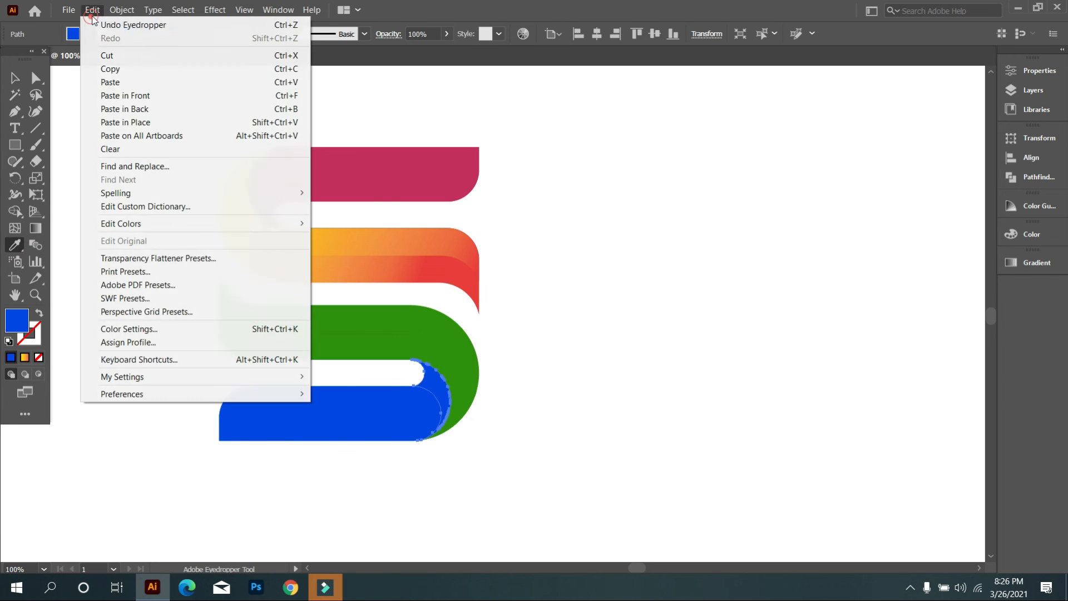
{"action": "left_click", "coordinate": [114, 69]}
{"action": "left_click", "coordinate": [89, 13]}
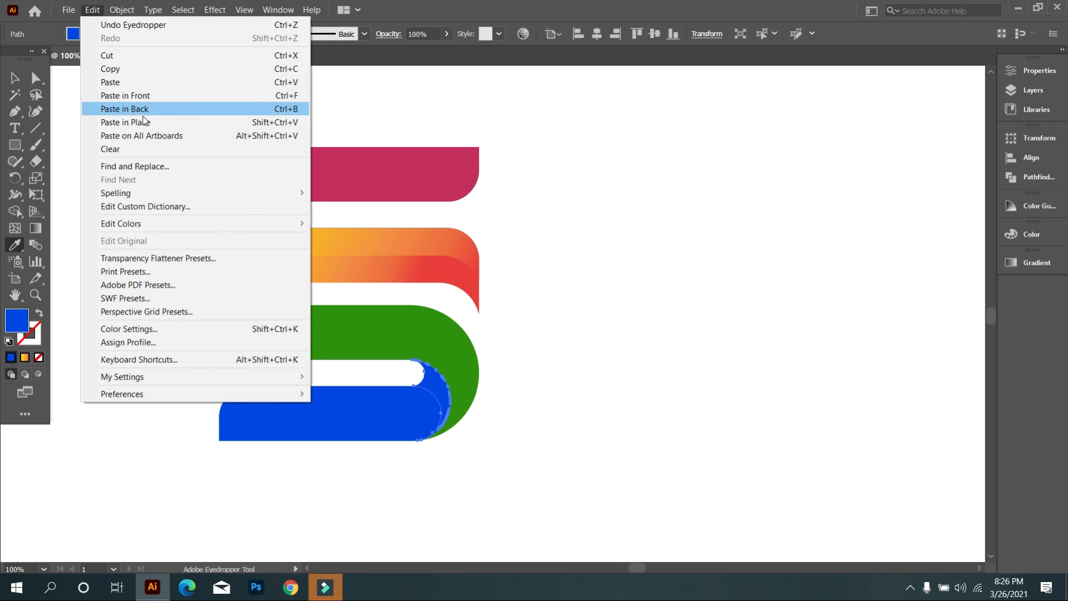
{"action": "left_click", "coordinate": [125, 122]}
{"action": "left_click", "coordinate": [85, 34]}
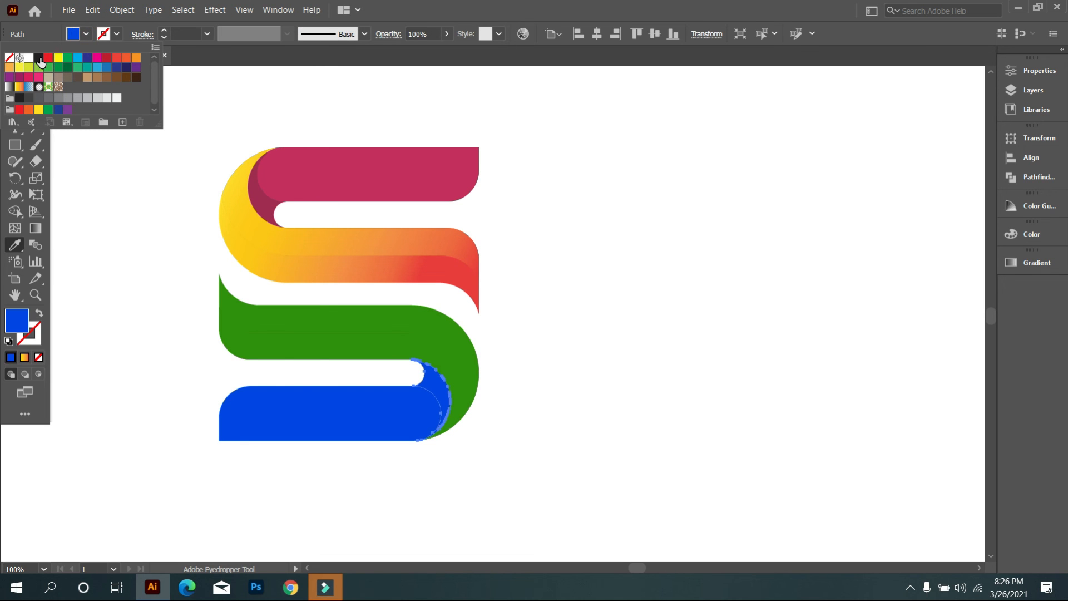
{"action": "left_click", "coordinate": [39, 59]}
{"action": "left_click", "coordinate": [445, 35]}
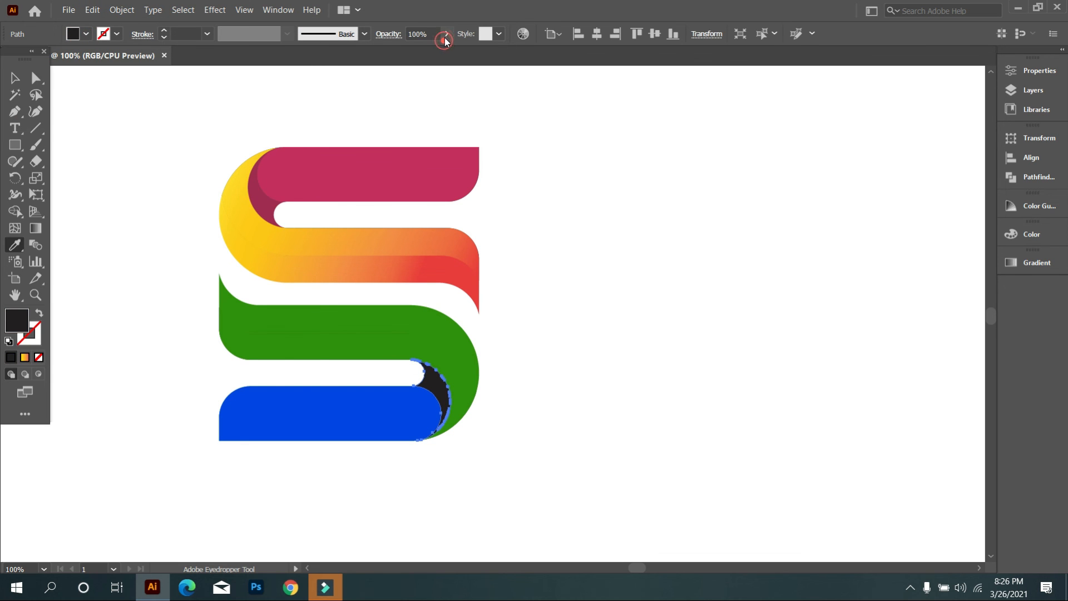
{"action": "left_click", "coordinate": [445, 35]}
{"action": "left_click", "coordinate": [407, 50]}
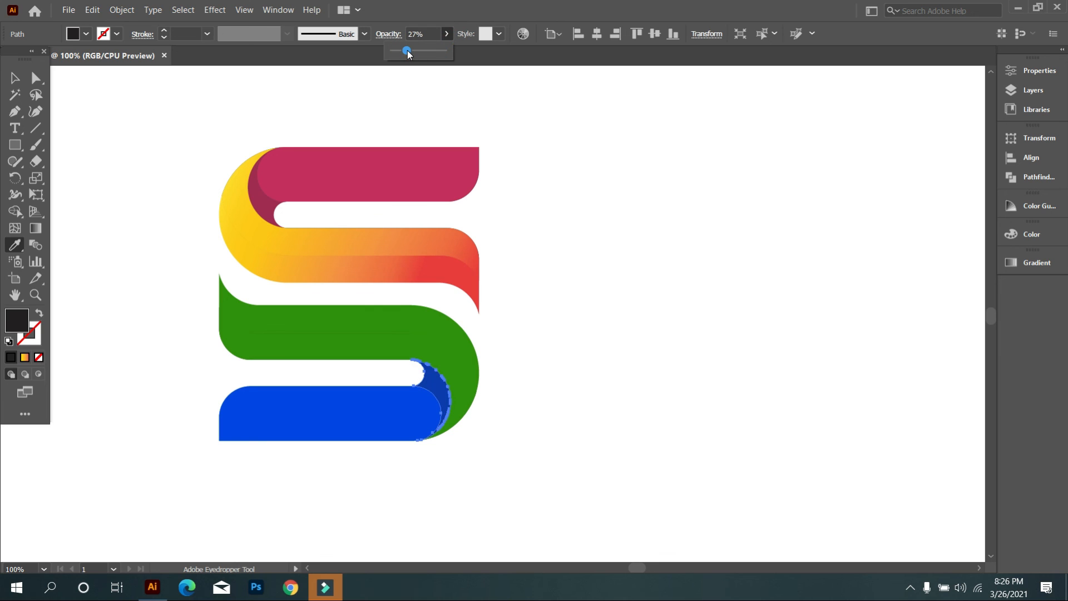
{"action": "left_click", "coordinate": [10, 81]}
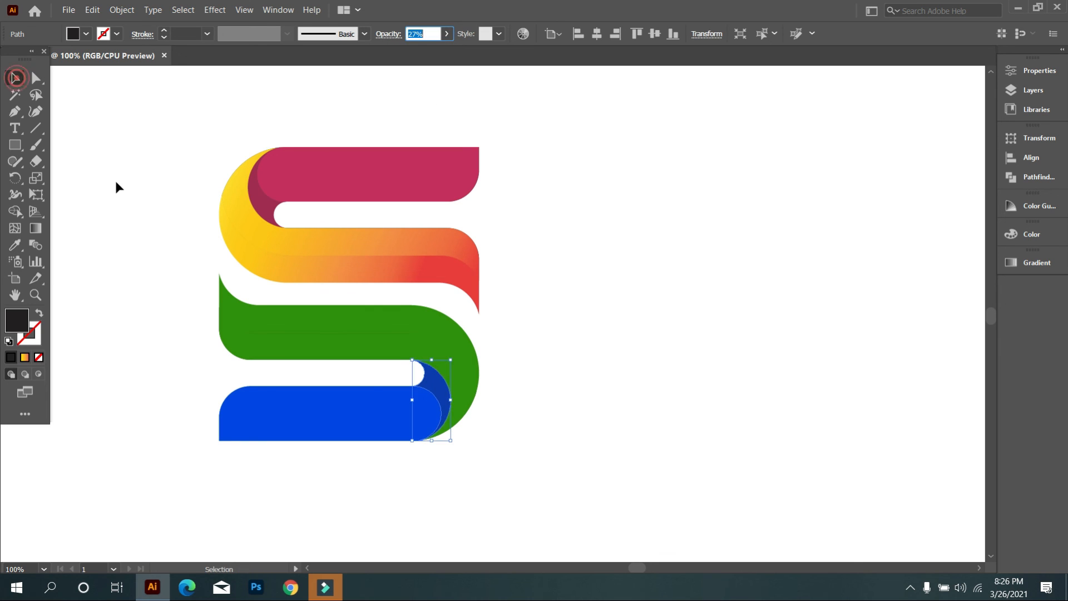
{"action": "left_click", "coordinate": [117, 184]}
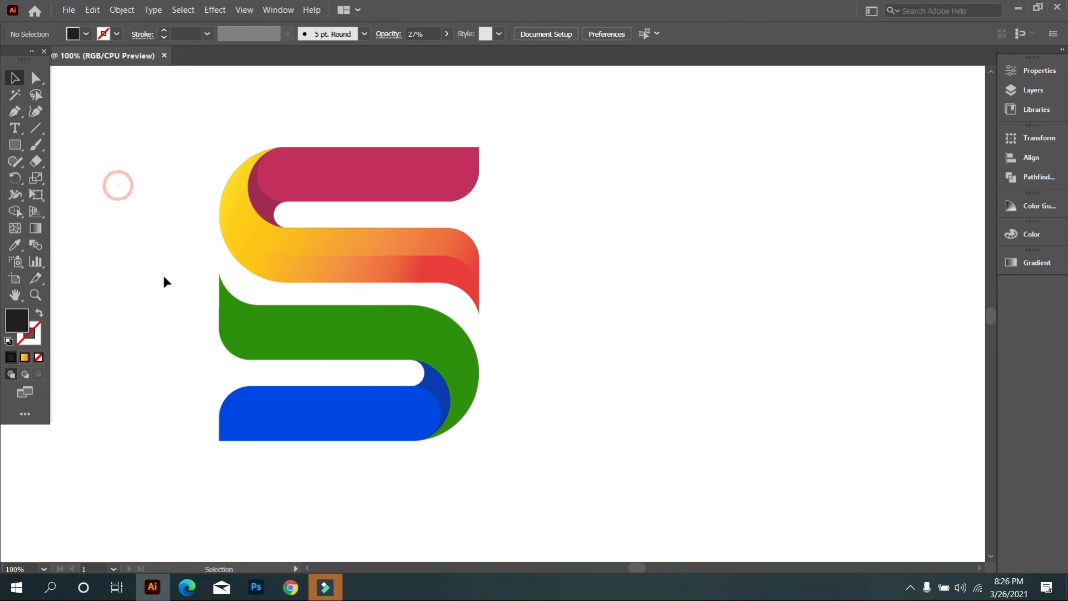
Paste a copy of the upper green strip in place as a shadow, filled black at 14% opacity
{"action": "left_click", "coordinate": [333, 323]}
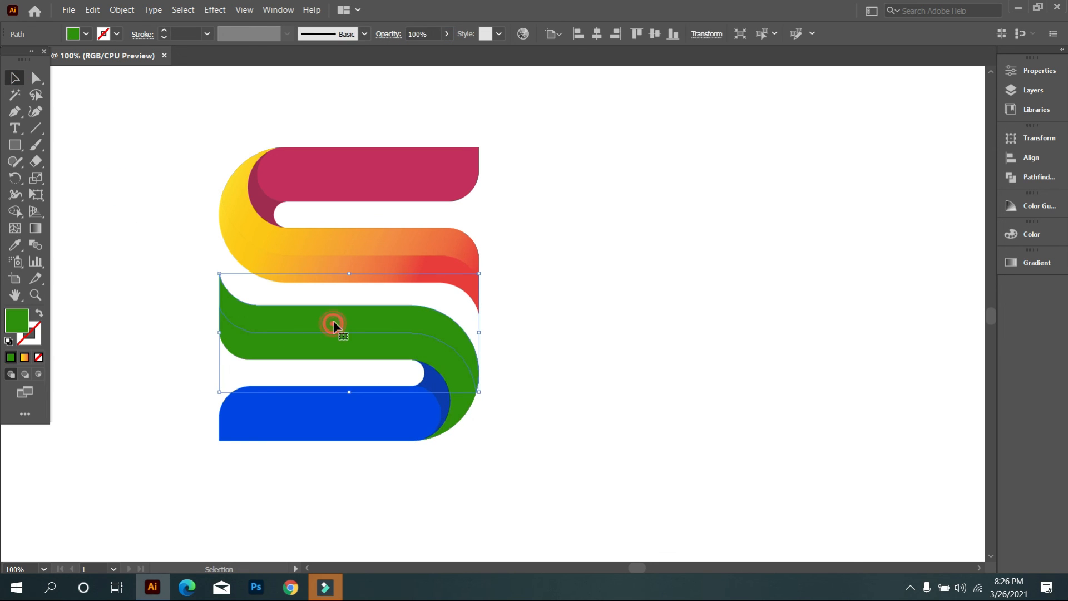
{"action": "left_click", "coordinate": [93, 11]}
{"action": "left_click", "coordinate": [114, 70]}
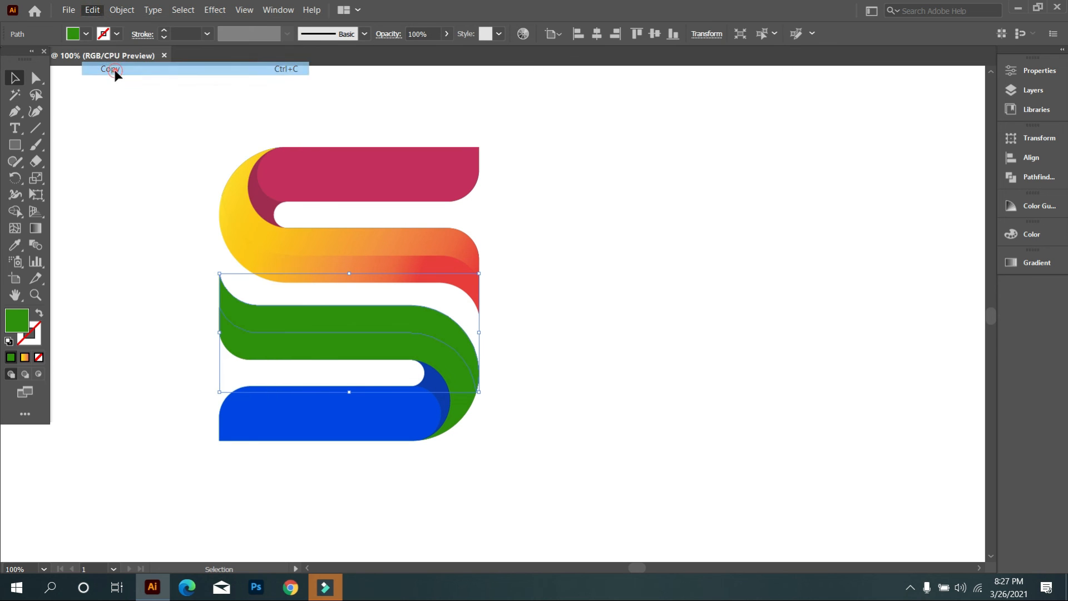
{"action": "left_click", "coordinate": [92, 10]}
{"action": "left_click", "coordinate": [139, 119]}
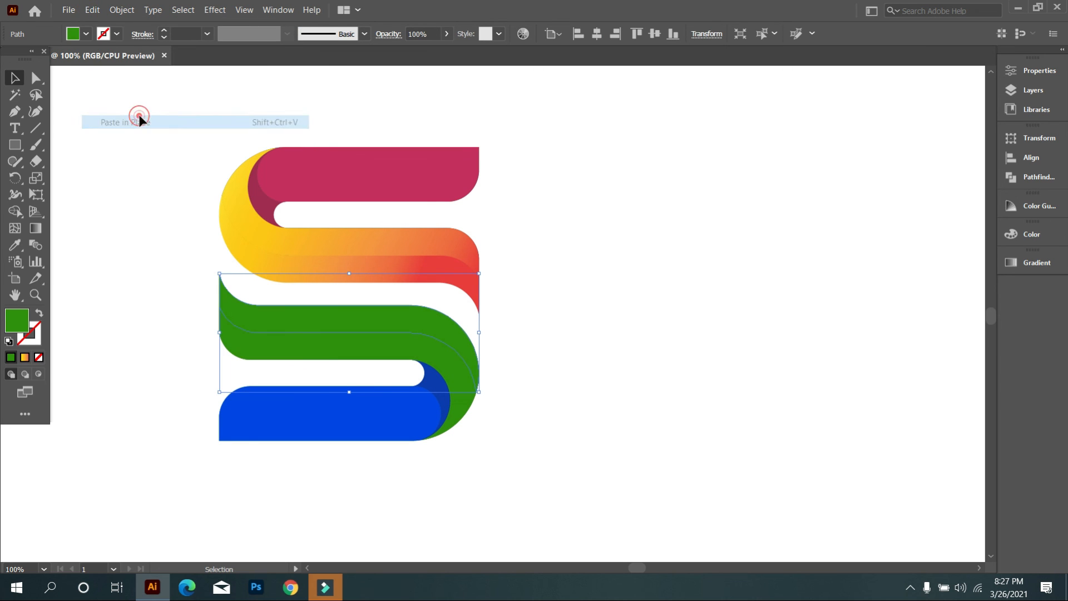
{"action": "left_click", "coordinate": [85, 35]}
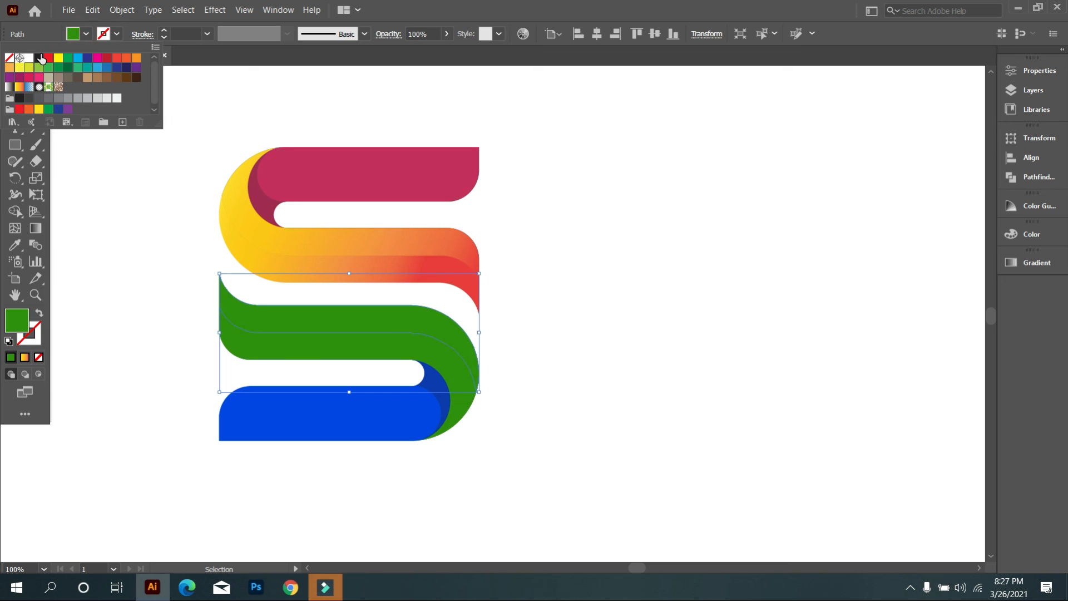
{"action": "left_click", "coordinate": [42, 59]}
{"action": "left_click", "coordinate": [142, 183]}
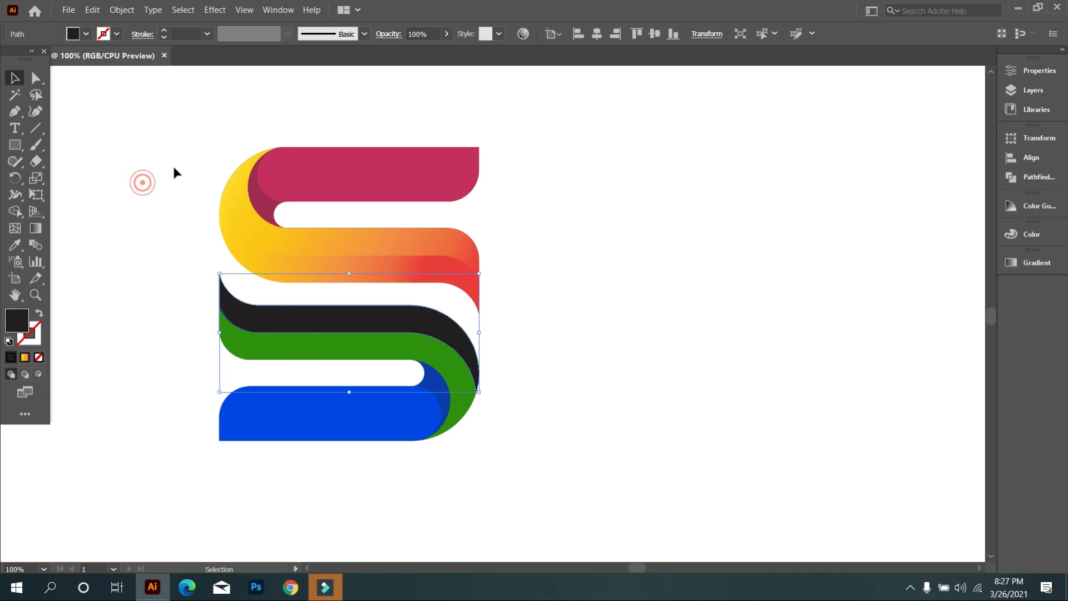
{"action": "left_click", "coordinate": [446, 34]}
{"action": "left_click_drag", "start_coordinate": [445, 51], "coordinate": [400, 51]}
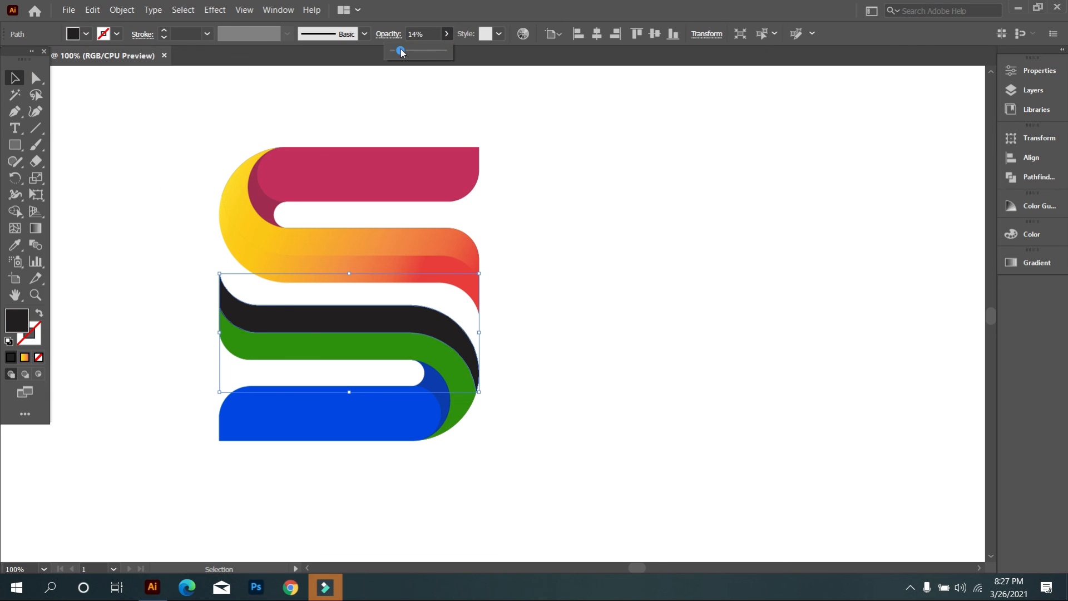
{"action": "left_click", "coordinate": [432, 112]}
{"action": "scroll", "coordinate": [520, 264], "scroll_direction": "down", "scroll_amount": 2}
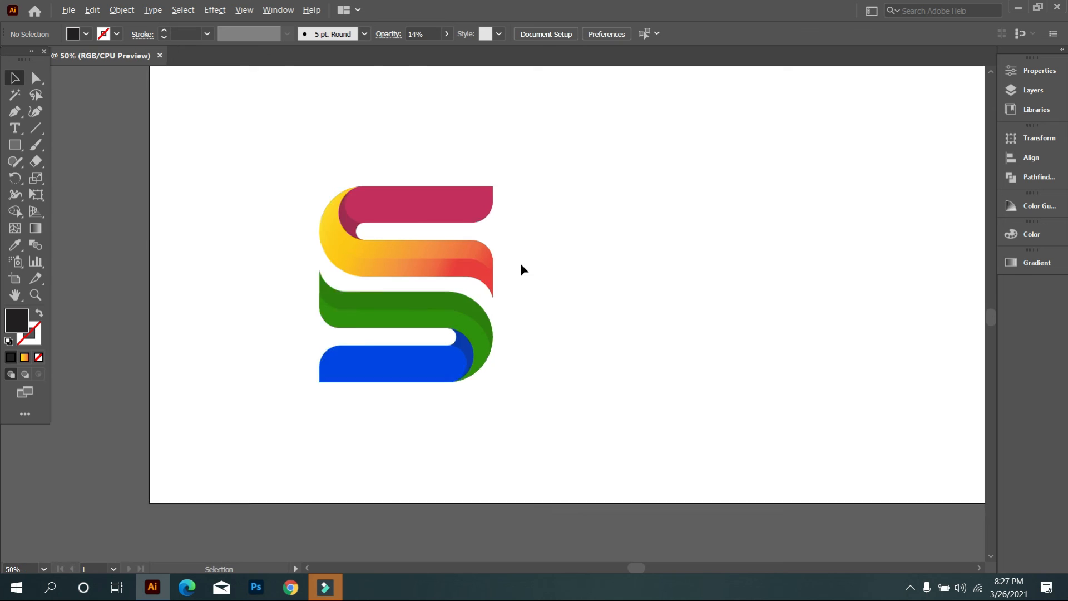
Select all parts of the S logo and group them
{"action": "left_click", "coordinate": [597, 348]}
{"action": "scroll", "coordinate": [515, 352], "scroll_direction": "down", "scroll_amount": 2}
{"action": "scroll", "coordinate": [515, 353], "scroll_direction": "up", "scroll_amount": 2}
{"action": "scroll", "coordinate": [516, 353], "scroll_direction": "up", "scroll_amount": 1}
{"action": "left_click_drag", "start_coordinate": [341, 191], "coordinate": [542, 377]}
{"action": "right_click", "coordinate": [546, 210]}
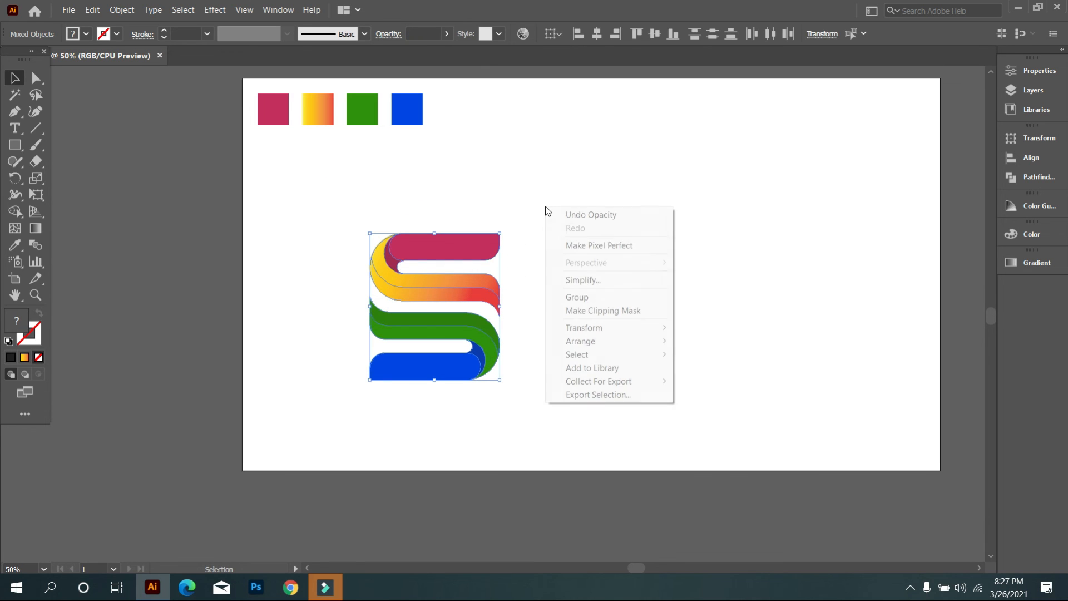
{"action": "left_click", "coordinate": [611, 297]}
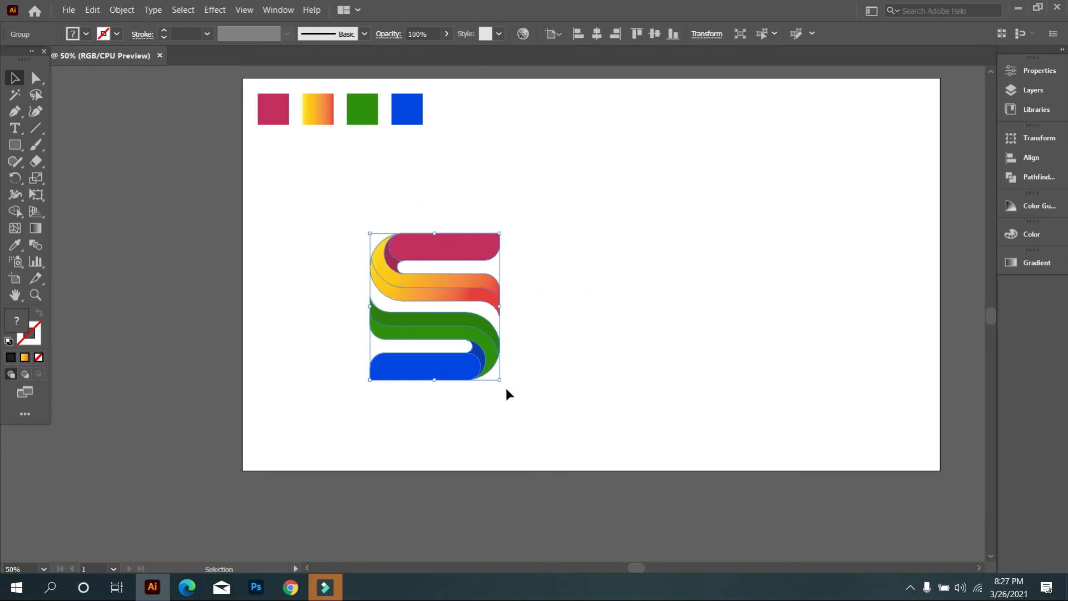
Rotate the grouped logo about 45 degrees counterclockwise and move it near the middle of the artboard
{"action": "left_click_drag", "start_coordinate": [503, 378], "coordinate": [576, 349]}
{"action": "left_click", "coordinate": [577, 351]}
{"action": "left_click_drag", "start_coordinate": [354, 230], "coordinate": [714, 337]}
{"action": "left_click", "coordinate": [768, 365]}
{"action": "scroll", "coordinate": [789, 303], "scroll_direction": "up", "scroll_amount": 2}
{"action": "scroll", "coordinate": [803, 319], "scroll_direction": "up", "scroll_amount": 1}
{"action": "left_click_drag", "start_coordinate": [796, 317], "coordinate": [661, 357]}
{"action": "scroll", "coordinate": [670, 354], "scroll_direction": "up", "scroll_amount": 1}
{"action": "scroll", "coordinate": [651, 369], "scroll_direction": "up", "scroll_amount": 1}
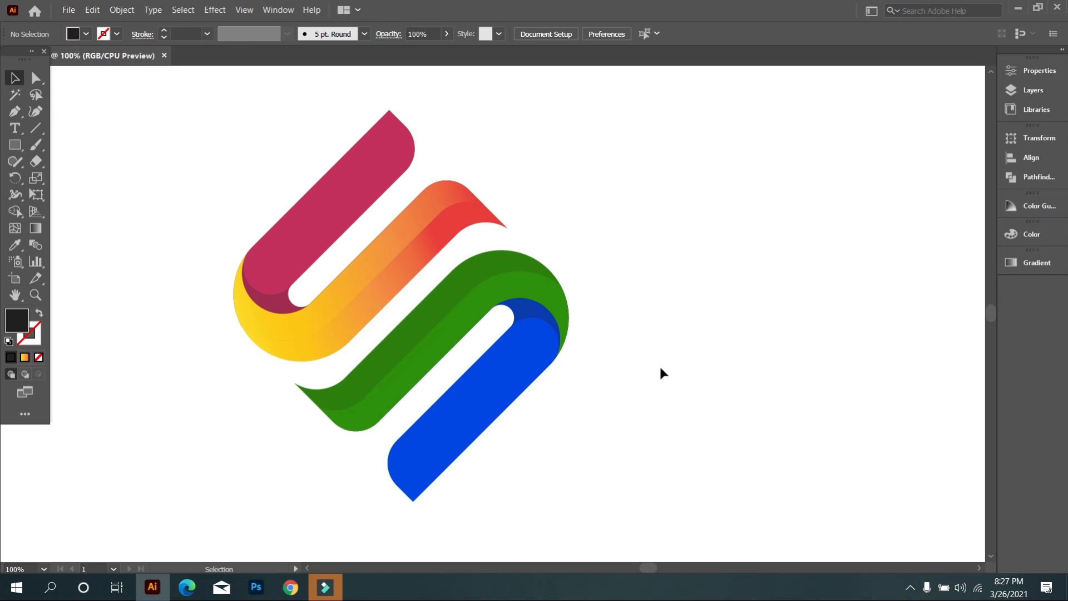
Center the grouped logo horizontally and vertically on the artboard
{"action": "scroll", "coordinate": [668, 363], "scroll_direction": "down", "scroll_amount": 1}
{"action": "scroll", "coordinate": [675, 360], "scroll_direction": "down", "scroll_amount": 2}
{"action": "left_click", "coordinate": [596, 340]}
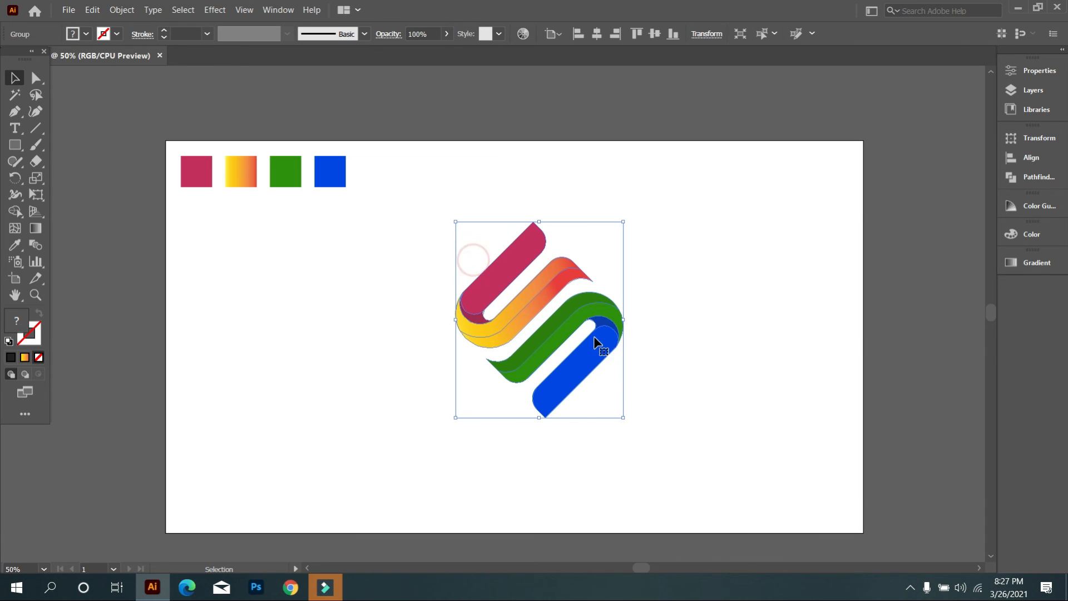
{"action": "right_click", "coordinate": [596, 338]}
{"action": "left_click", "coordinate": [695, 438]}
{"action": "left_click", "coordinate": [712, 308]}
{"action": "left_click", "coordinate": [487, 245]}
{"action": "left_click", "coordinate": [596, 37]}
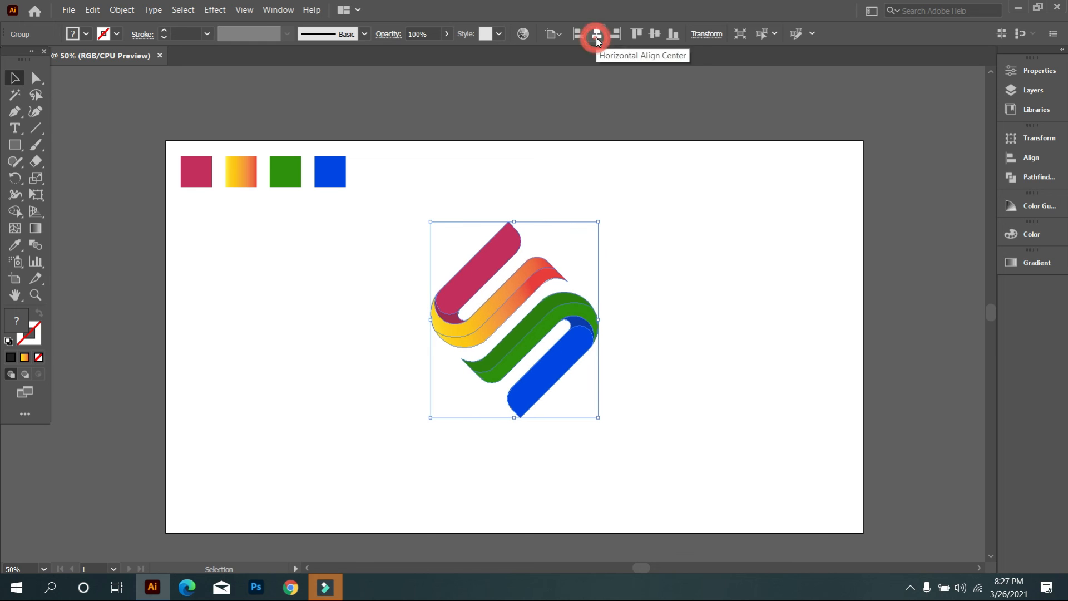
{"action": "left_click", "coordinate": [655, 34]}
{"action": "left_click", "coordinate": [701, 201]}
{"action": "scroll", "coordinate": [685, 371], "scroll_direction": "up", "scroll_amount": 1}
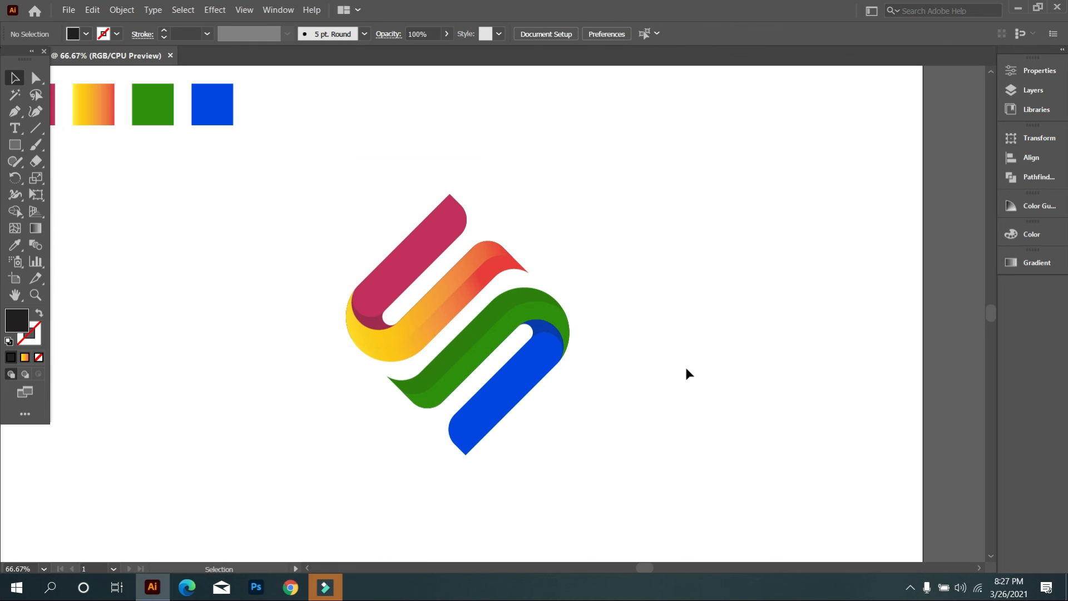
{"action": "left_click_drag", "start_coordinate": [702, 379], "coordinate": [747, 384]}
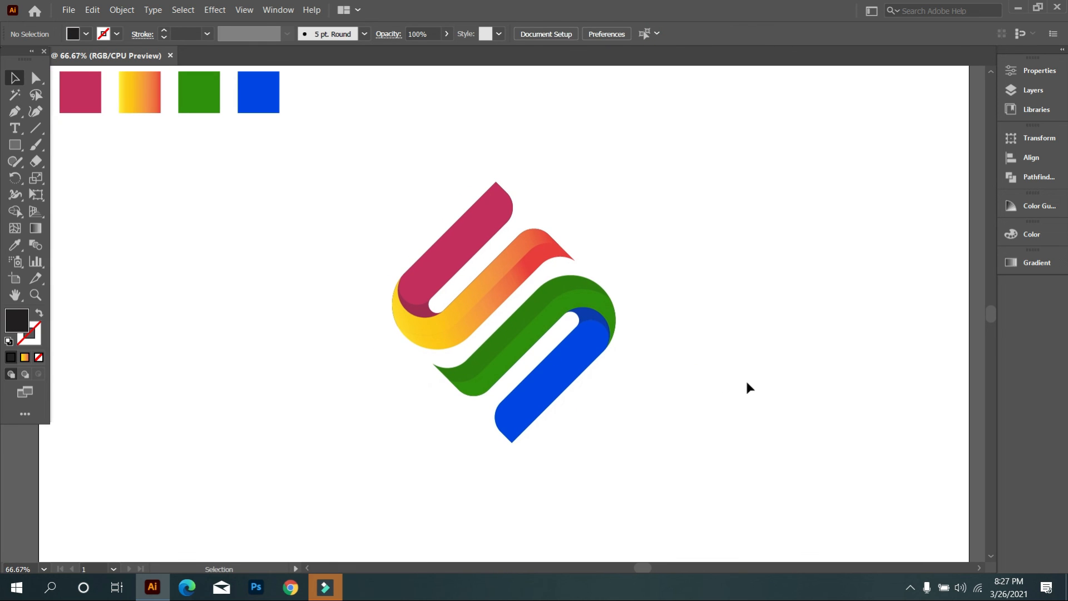